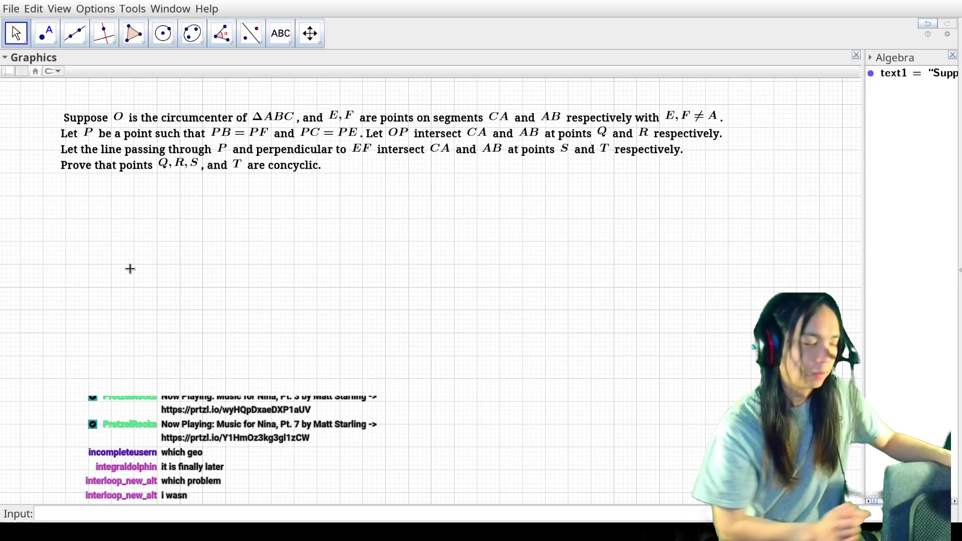
Step: Add the heading line "(Taiwan 2024 National Olympiad)" above the problem statement text
click(187, 141)
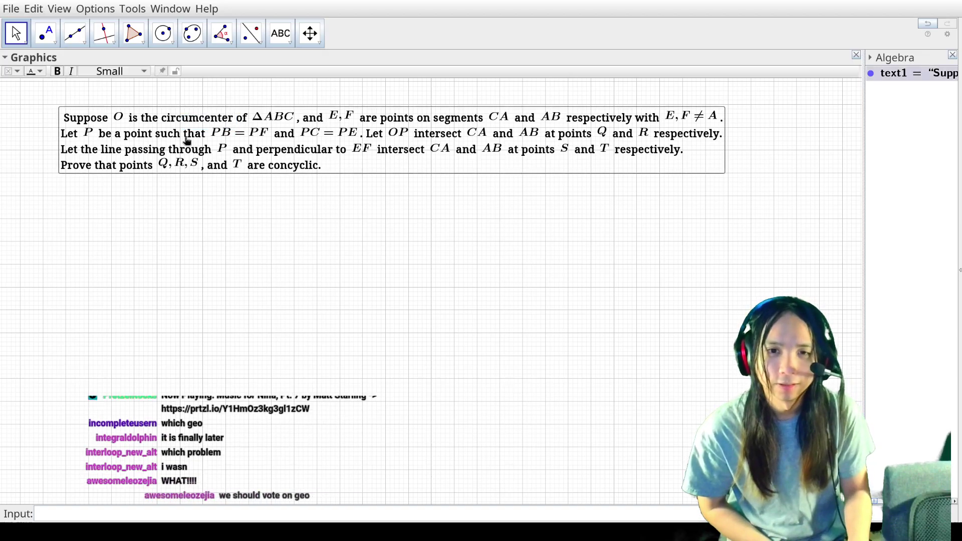
click(95, 99)
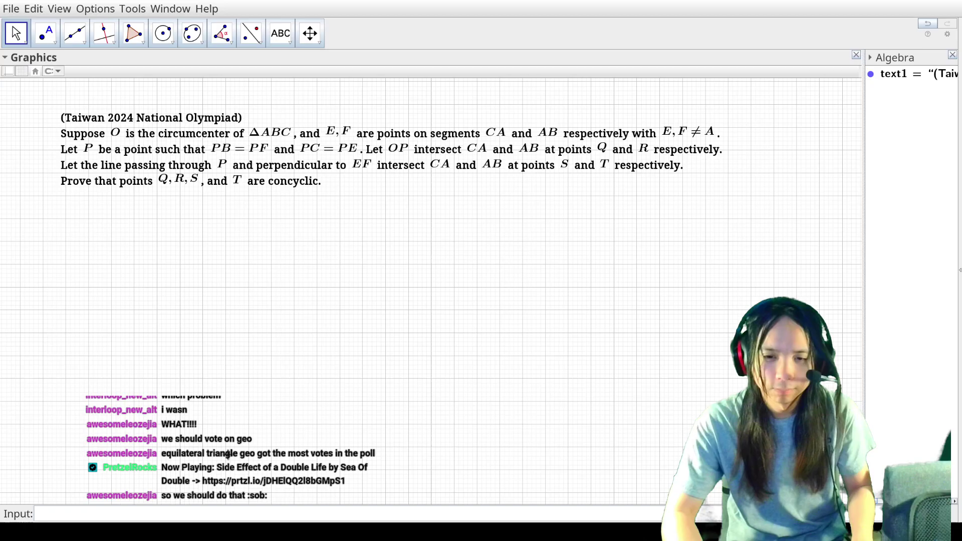
Step: Draw triangle ABC with vertices A (-2.5, 2.5), B (-4, -2.5) and C (2.5, -2.5), and construct its circumcircle w
click(134, 34)
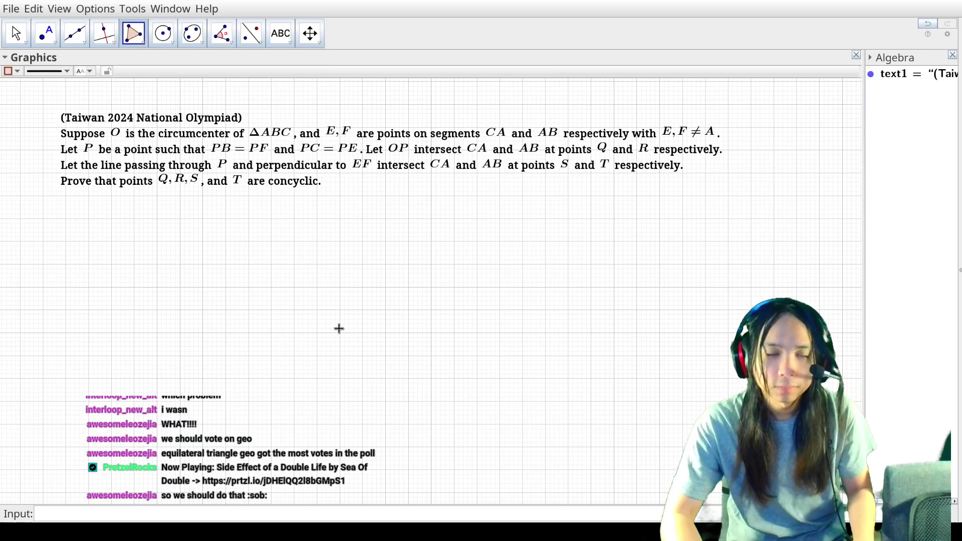
click(317, 219)
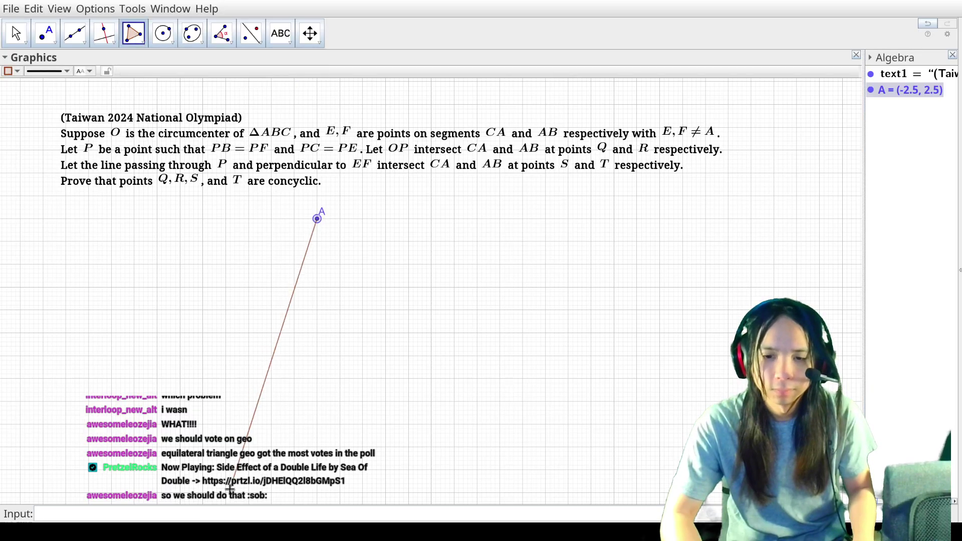
click(249, 446)
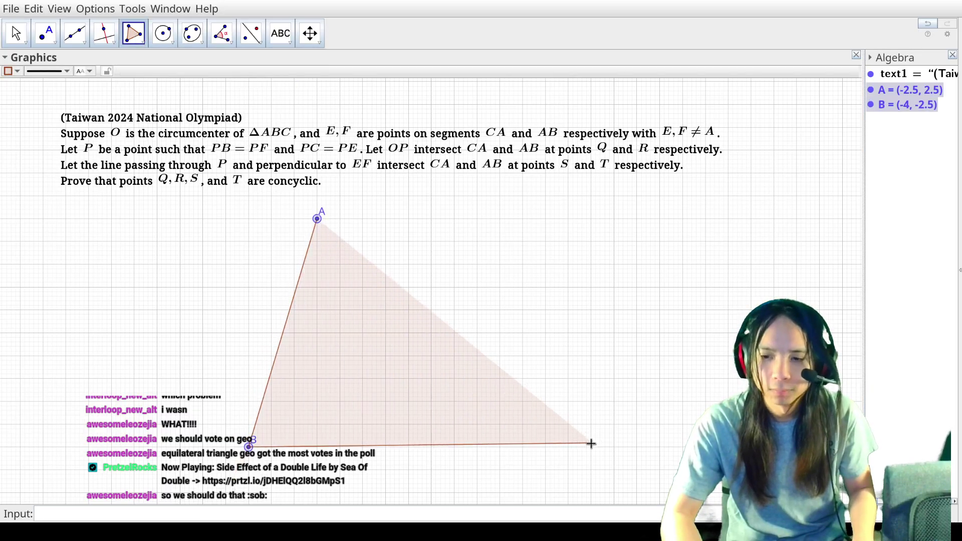
click(546, 446)
click(317, 219)
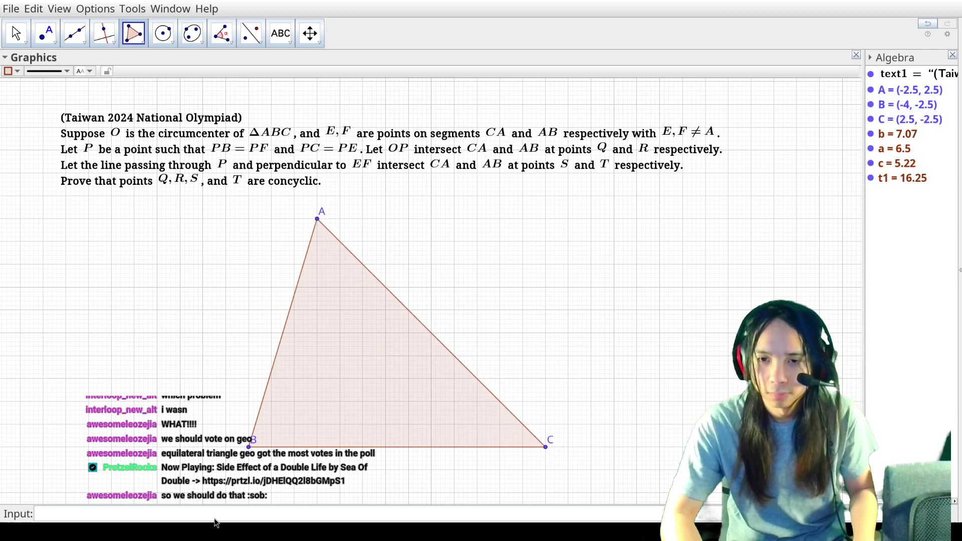
text(w=Circle(A,B,C))
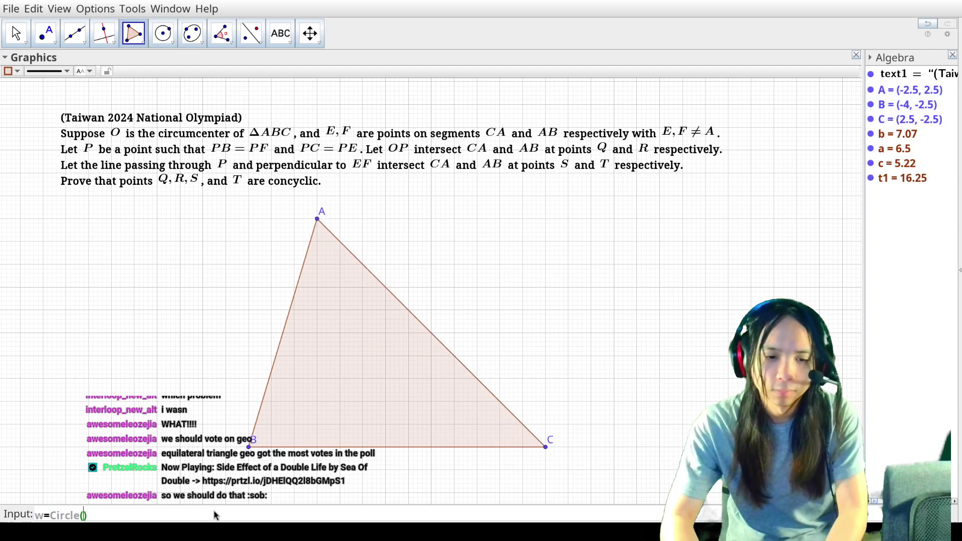
key(Return)
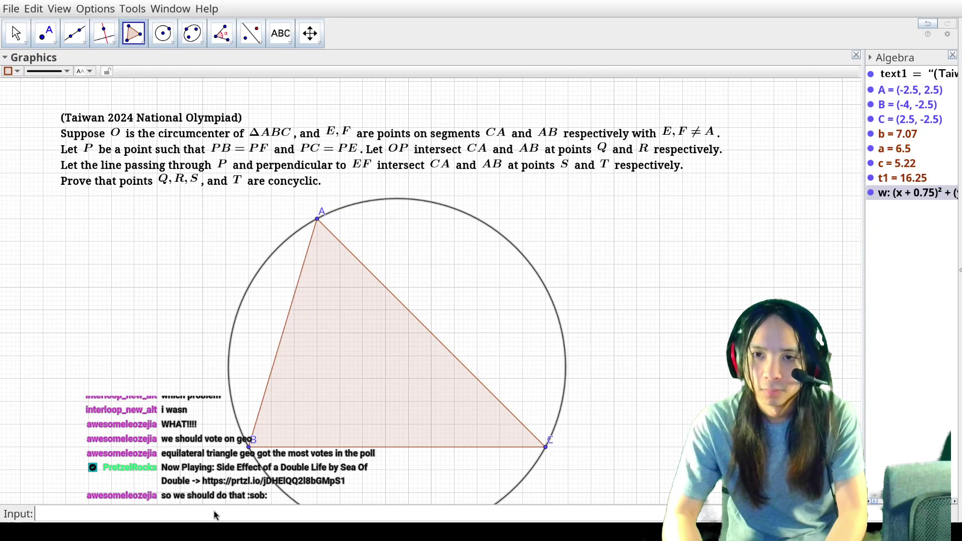
Step: Place a point D on side AB at about (-3.59, -1.15) and a point E on side AC at about (-0.1, 0.1)
click(52, 39)
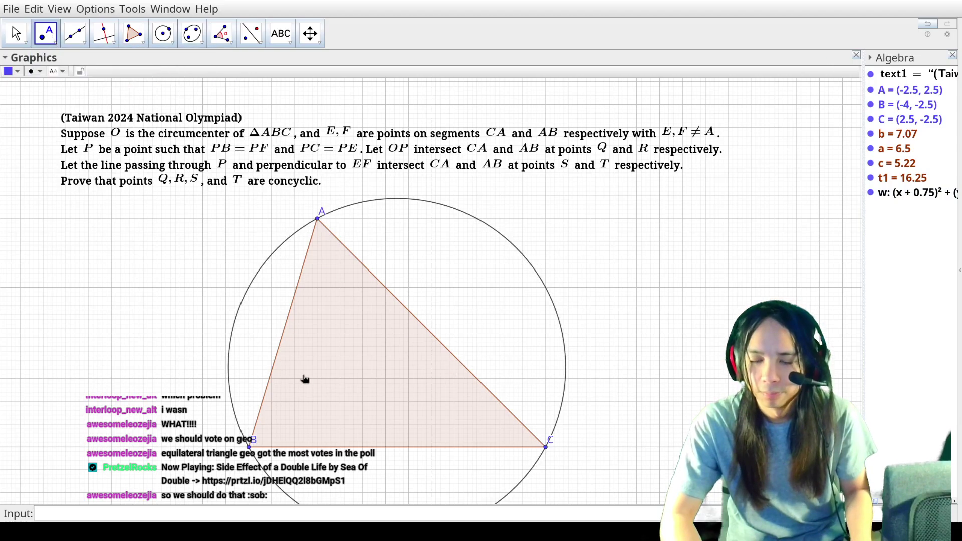
click(267, 385)
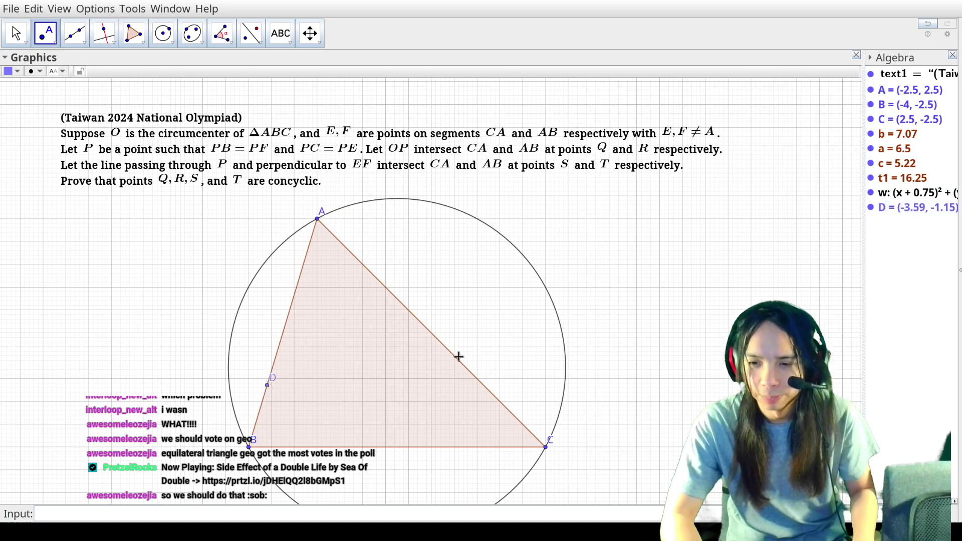
click(443, 347)
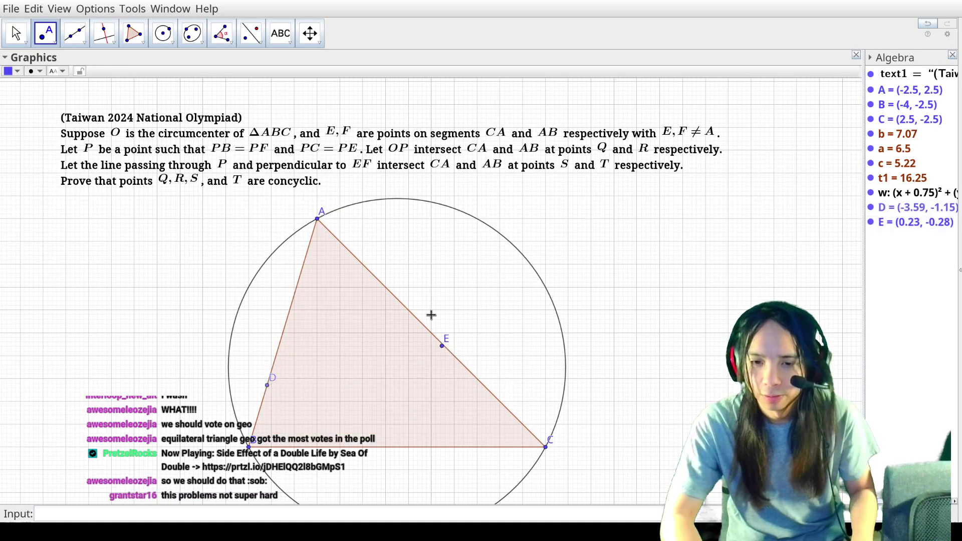
key(ctrl+z)
click(426, 328)
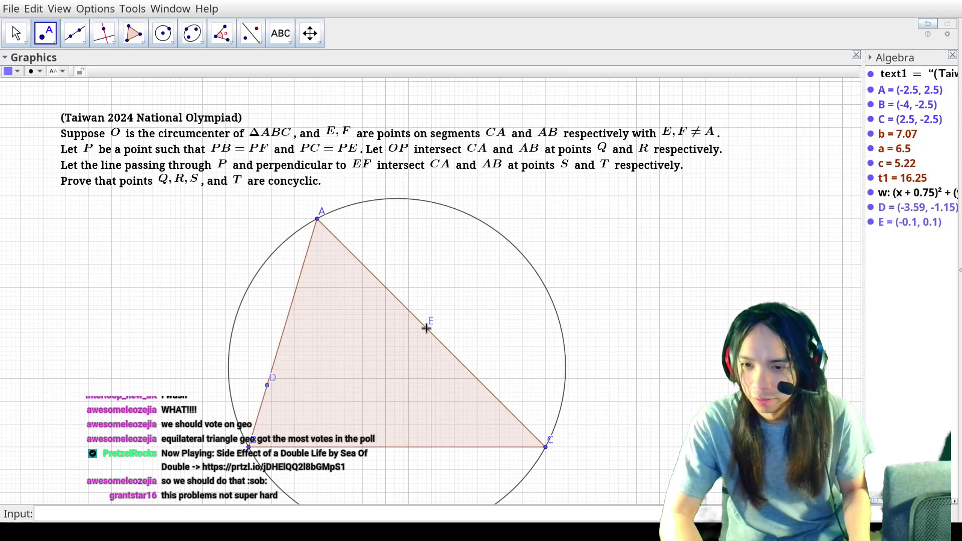
Step: Rename point D on side AB as F
click(306, 516)
text(Rename(D, "F)
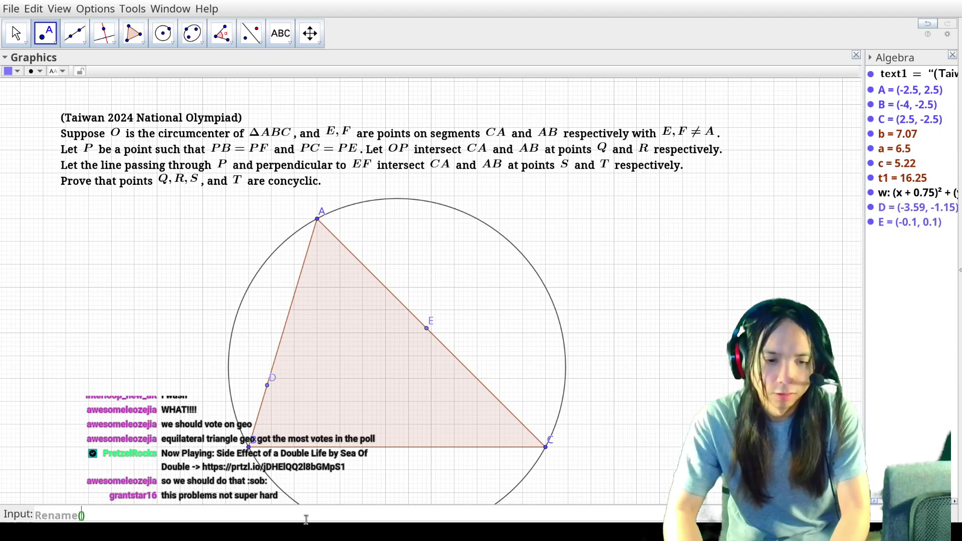
key(Return)
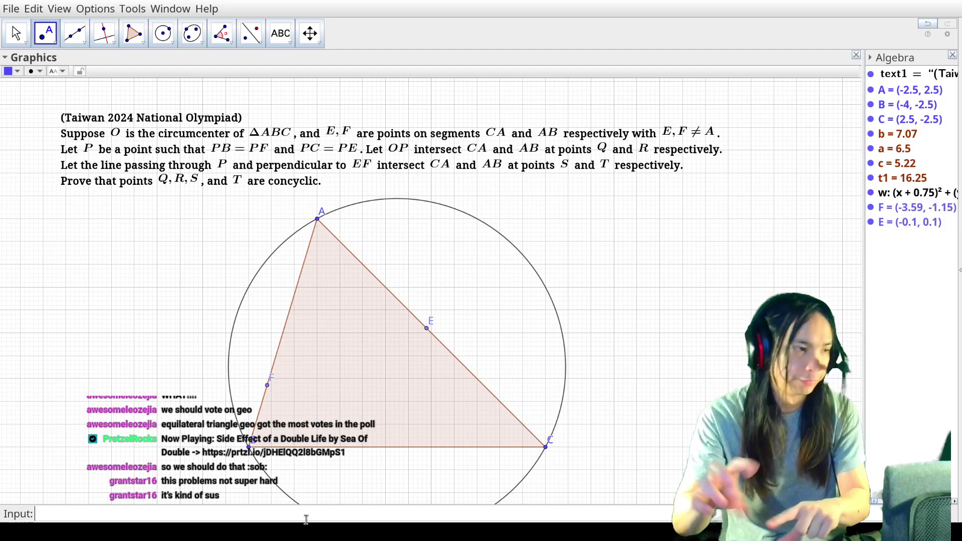
Step: Create point P as the intersection of the perpendicular bisectors of BF and CE, and point O as the center of circle w
text(P=In)
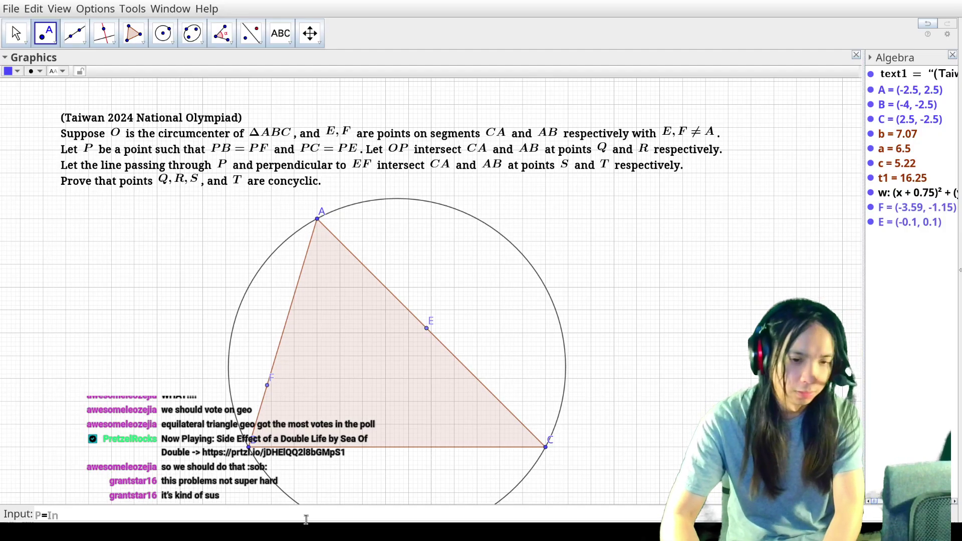
text(tersect(Perpendicula)
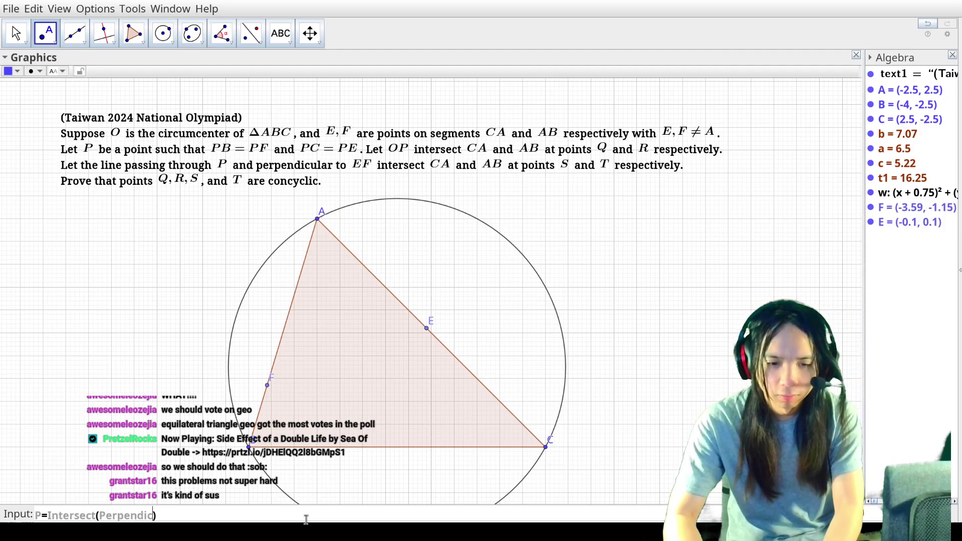
text(rBisector(B,F), Pe)
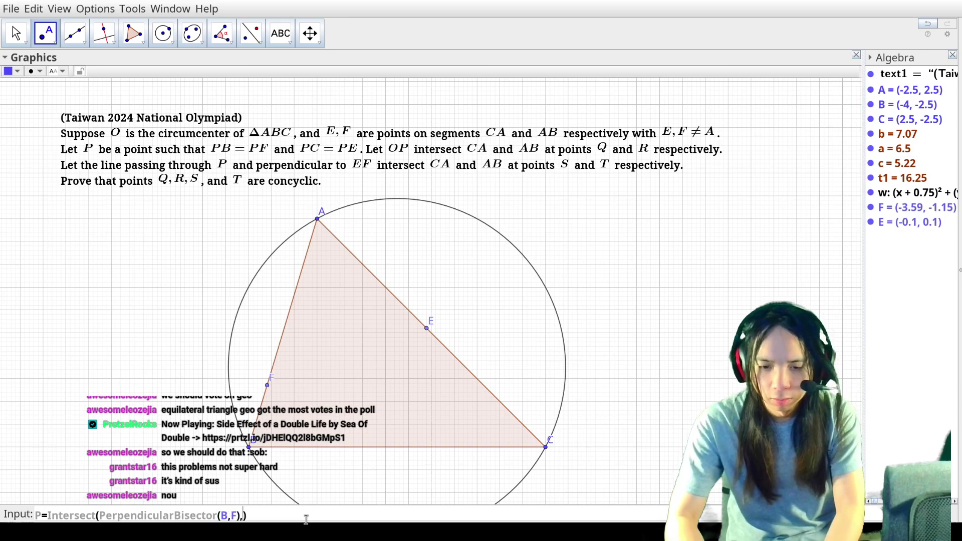
text(rpendicularBisecto)
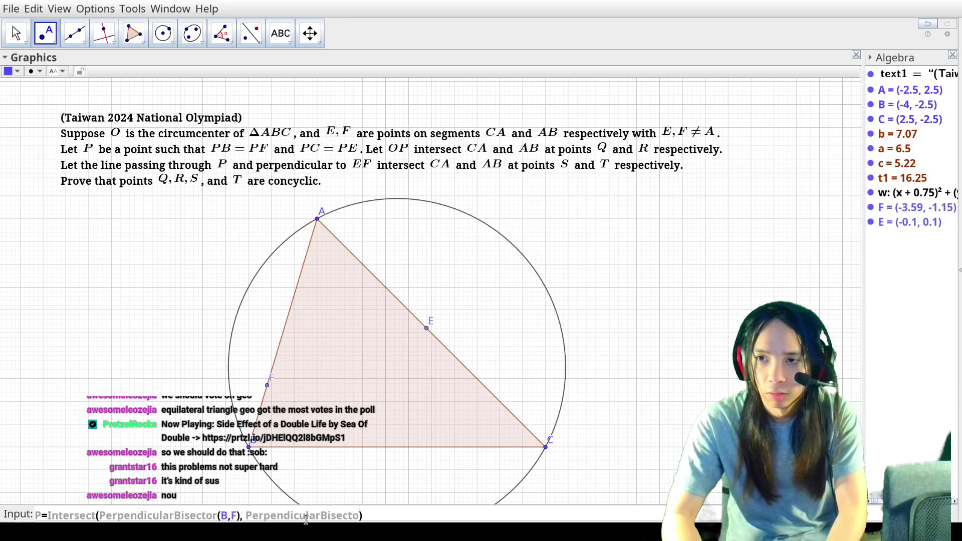
text(r(C,E))
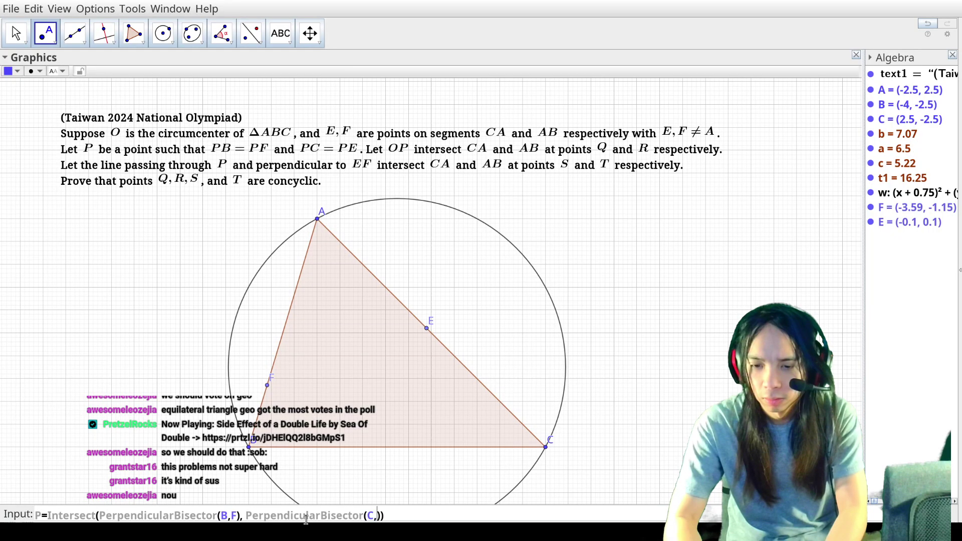
key(Return)
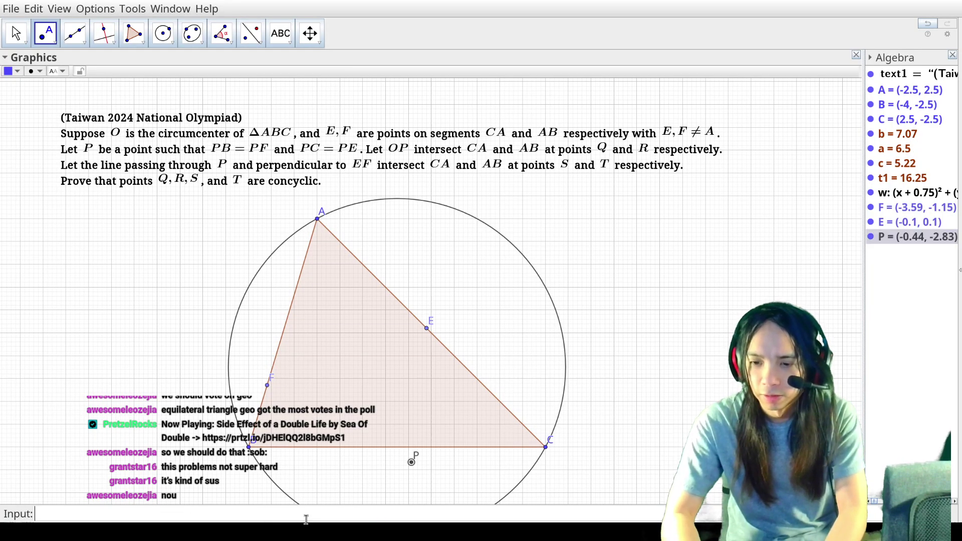
text(O=Center(w))
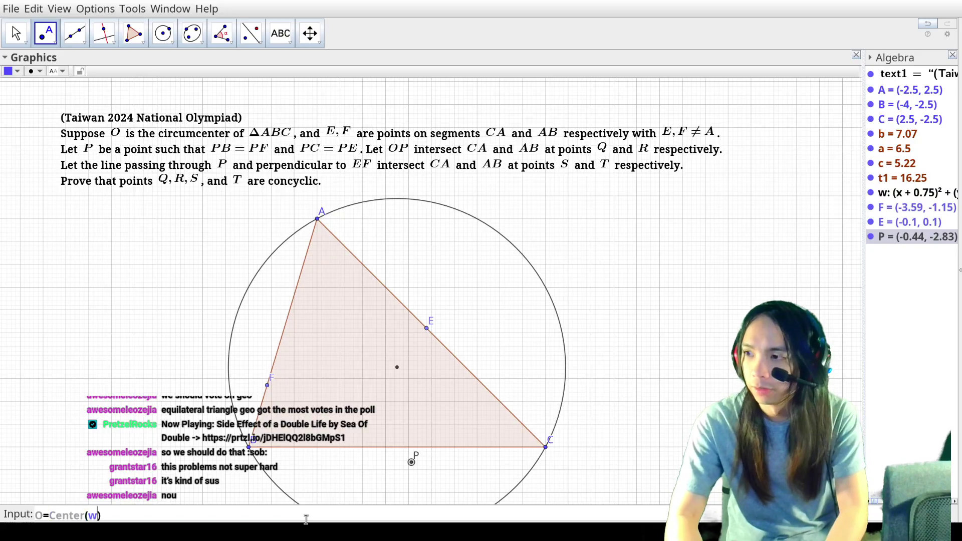
key(Return)
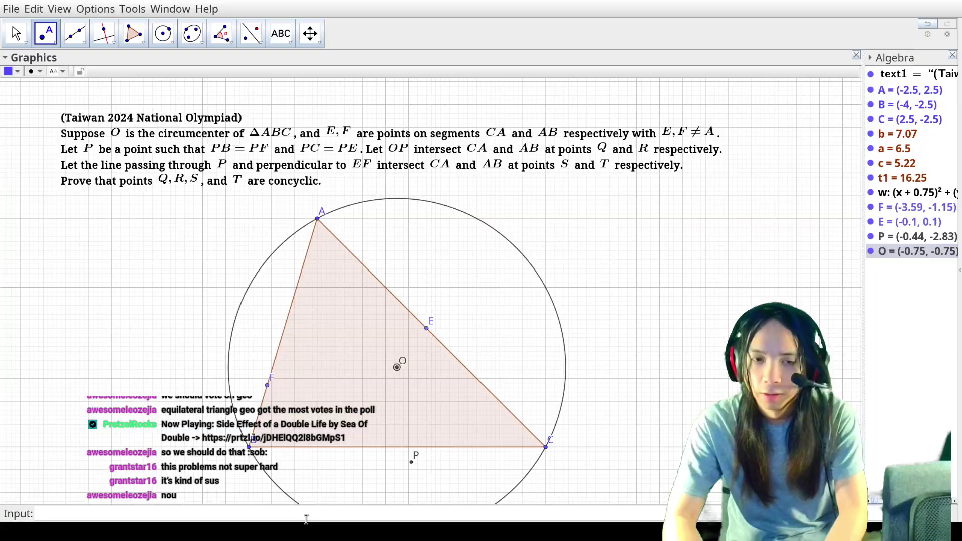
Step: Create points Q and R where line PO intersects lines CA and AB respectively
text(Q=Inters)
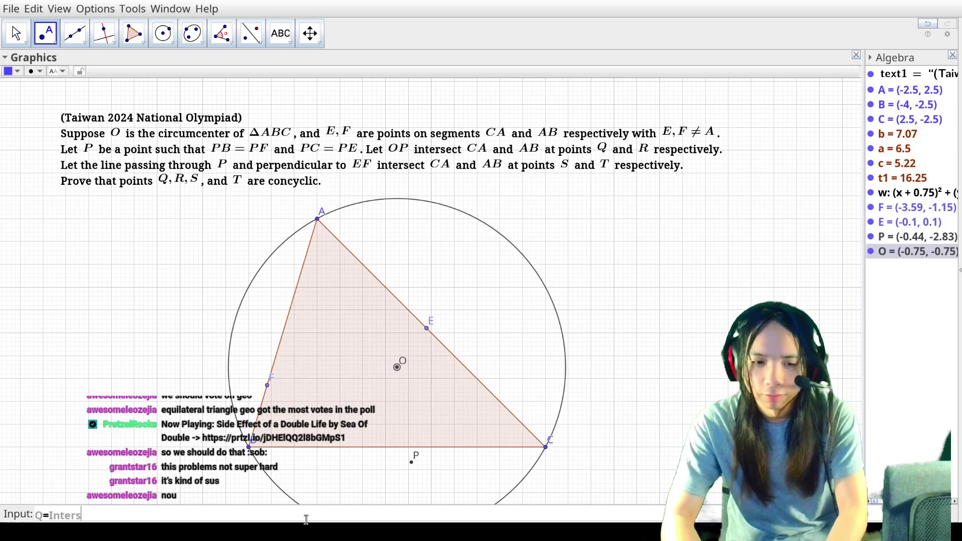
text(ect(Line(P,O), Line(C,A)
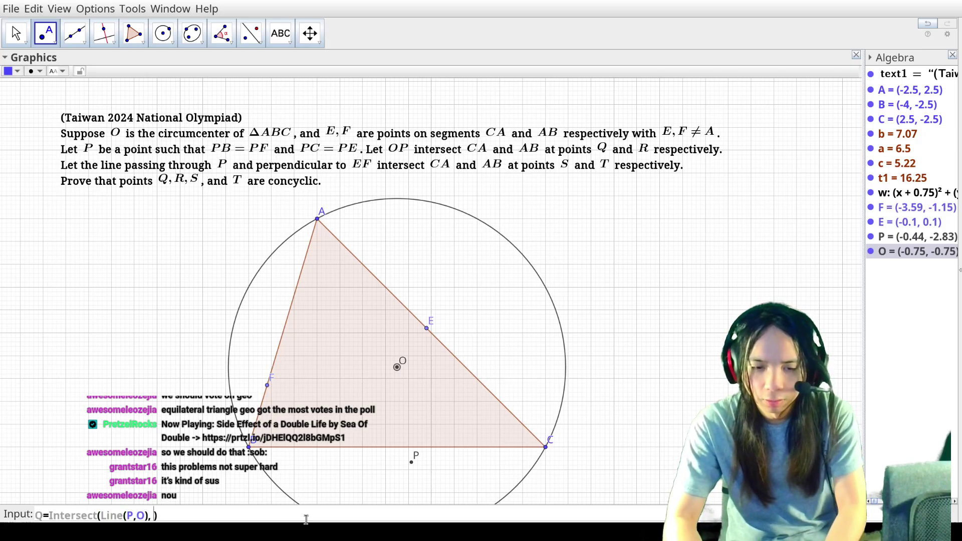
key(Return)
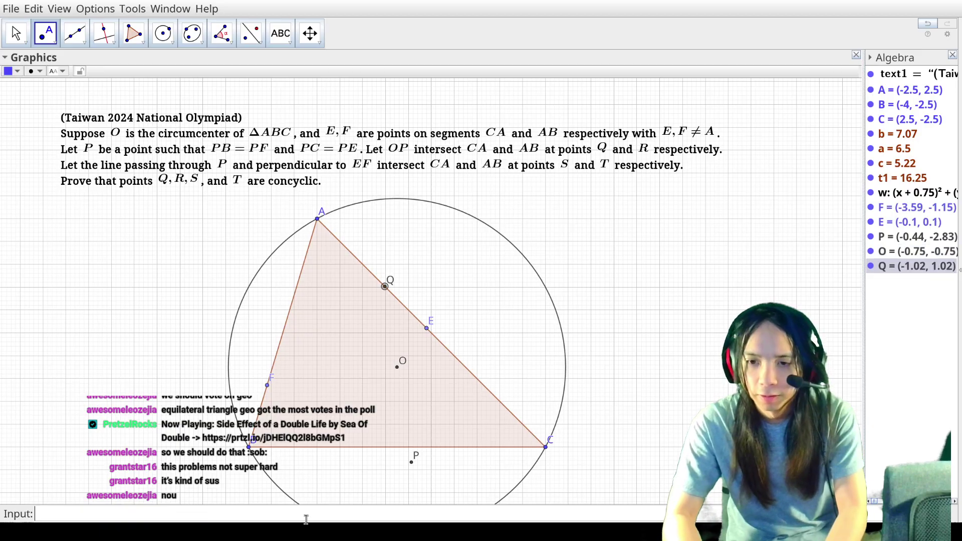
text(R=Interse)
text(ct(Line(P,O)
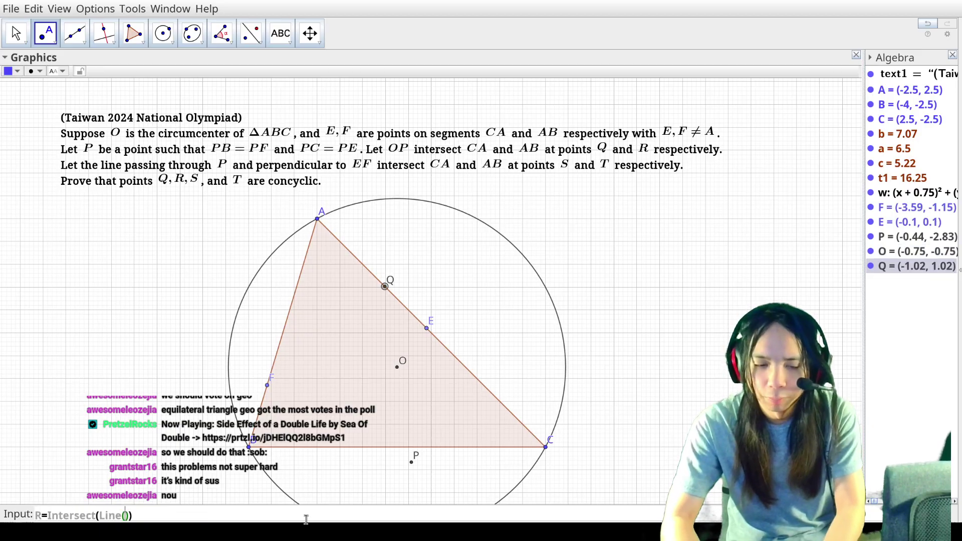
text(, Line(A,B)
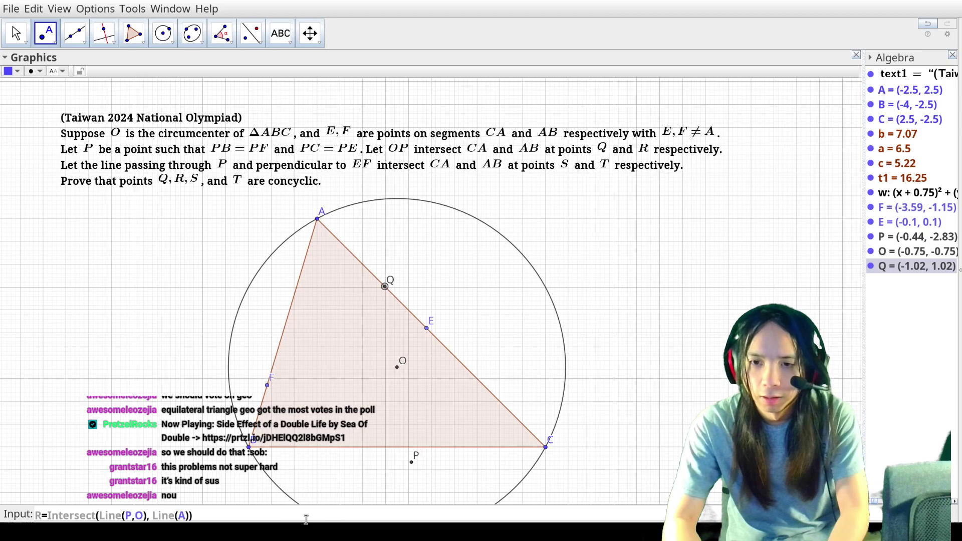
key(Return)
Step: Construct segments PR and AR, naming them after their endpoints
text(PR)
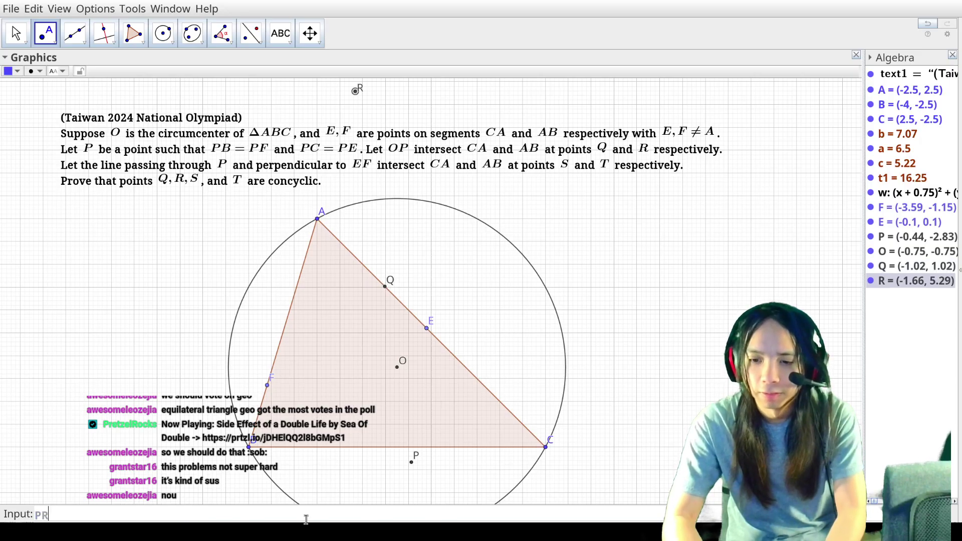
text(=Segment(P,R))
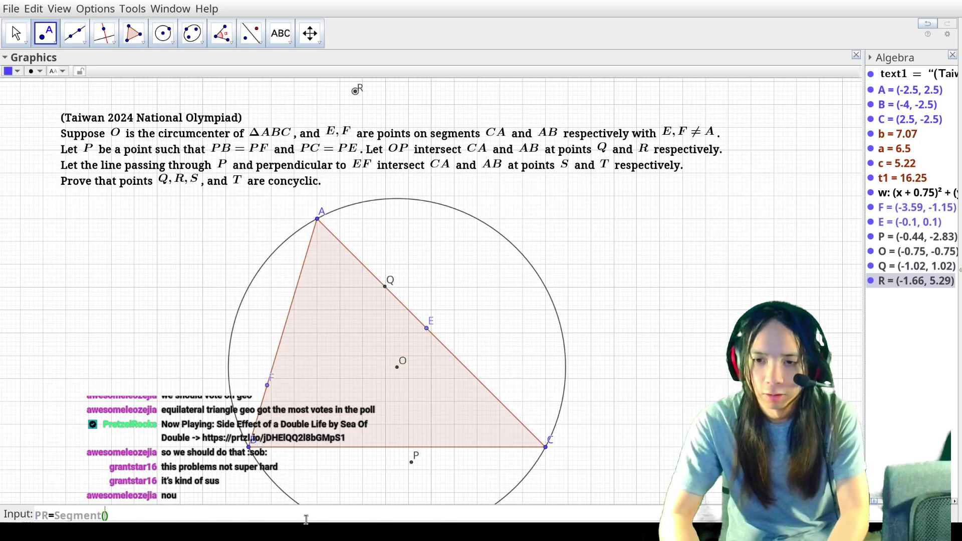
key(Return)
text(AR=Segment(A,)
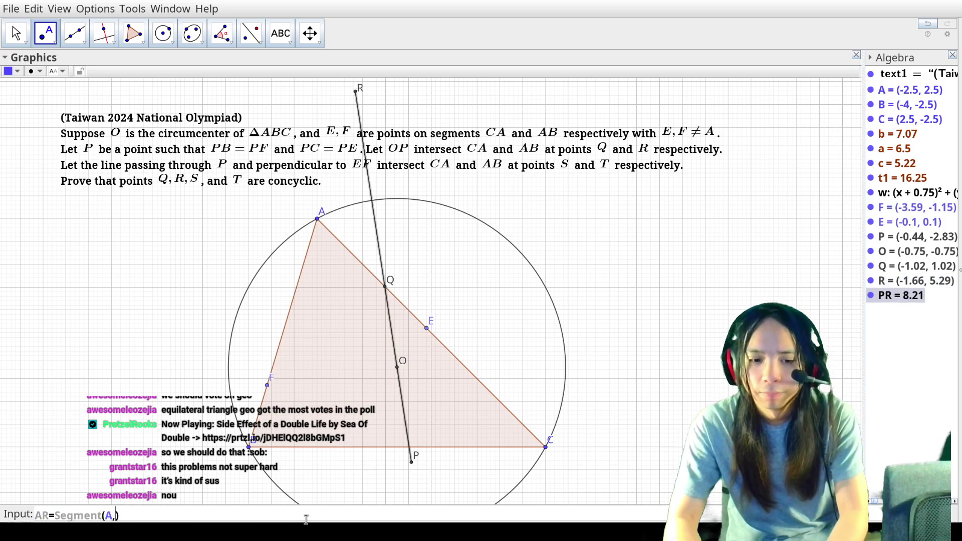
text(R)
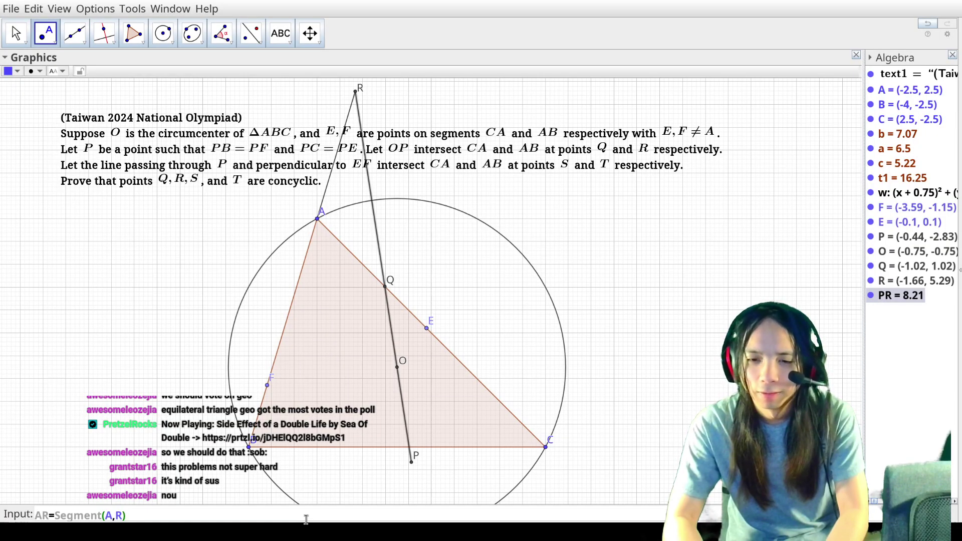
key(Return)
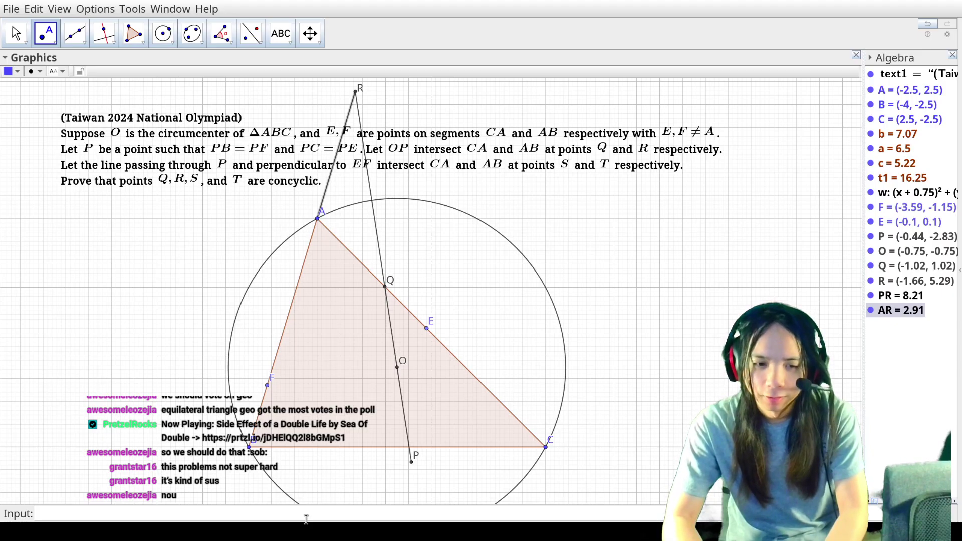
Step: Create the intersection point of line AC with the line through P perpendicular to EF
text(Inter)
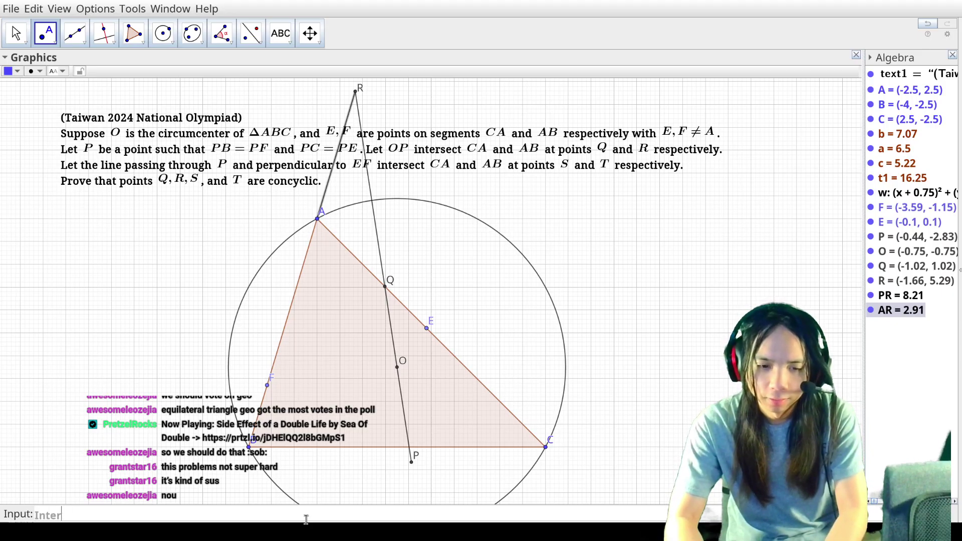
text(sect(PerpendicularLin)
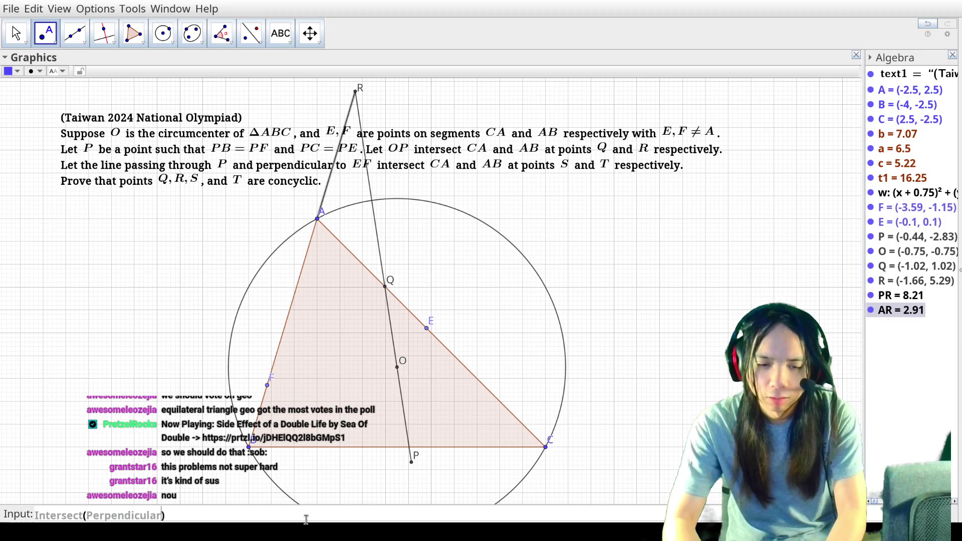
text(e(P, Line(E,F))
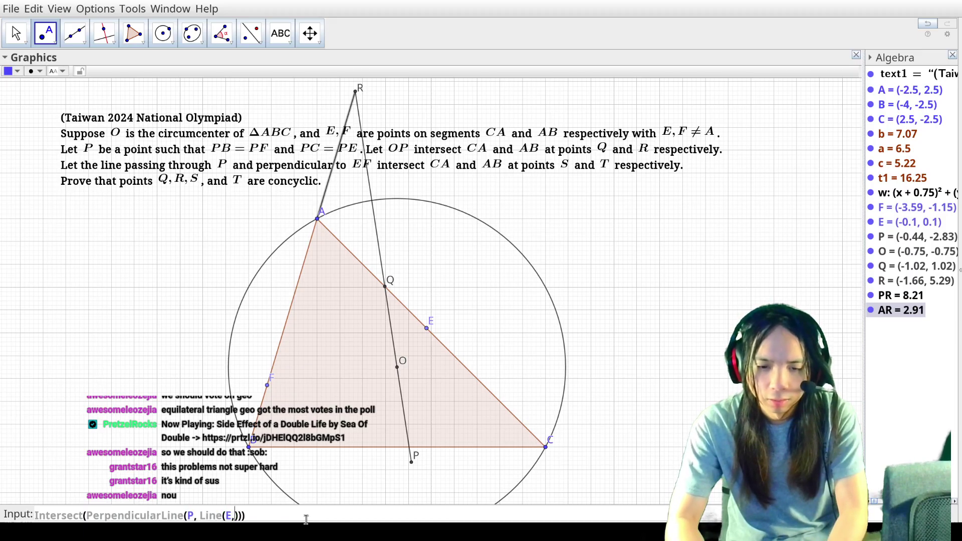
text(), Line()
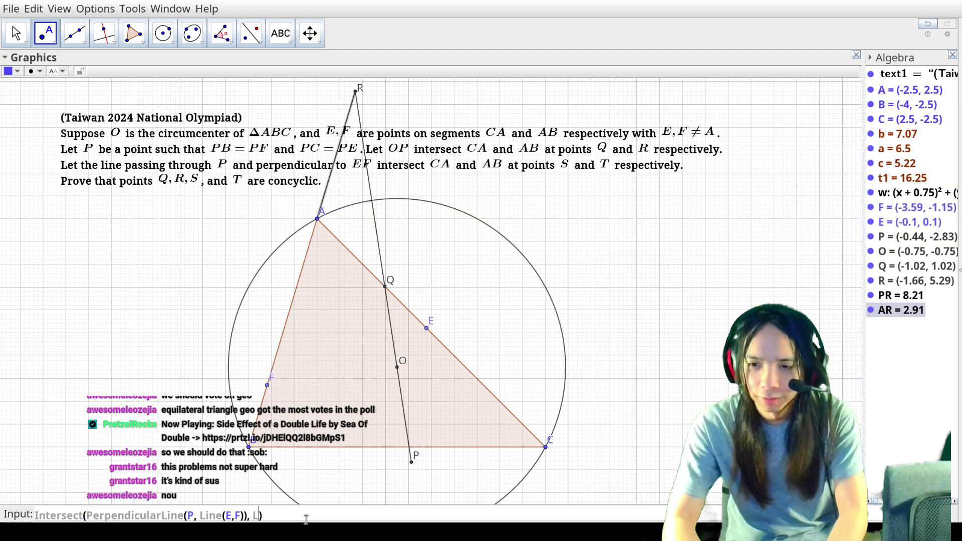
text(A,C)
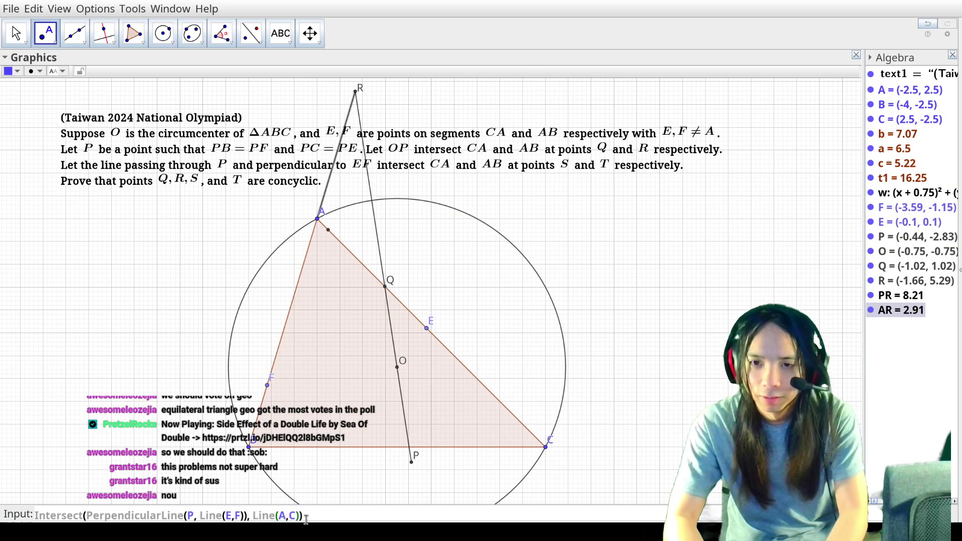
key(Return)
Step: Rename the new intersection point D on side AC as S
text(Re)
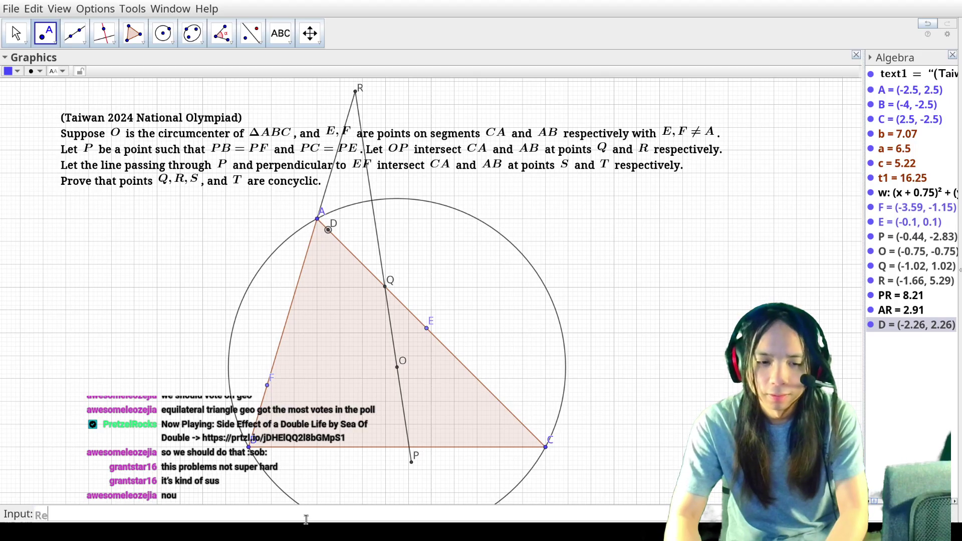
text(name(D, )
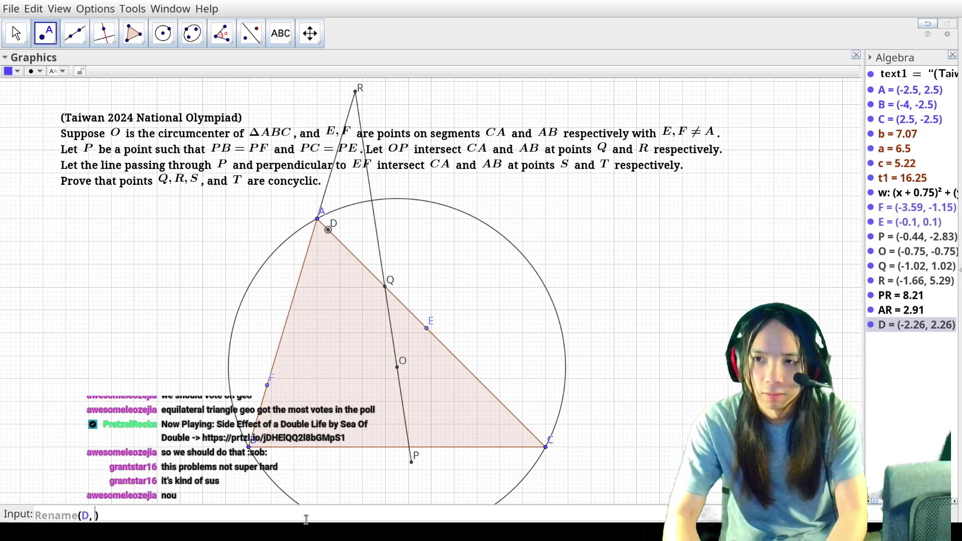
text("S)
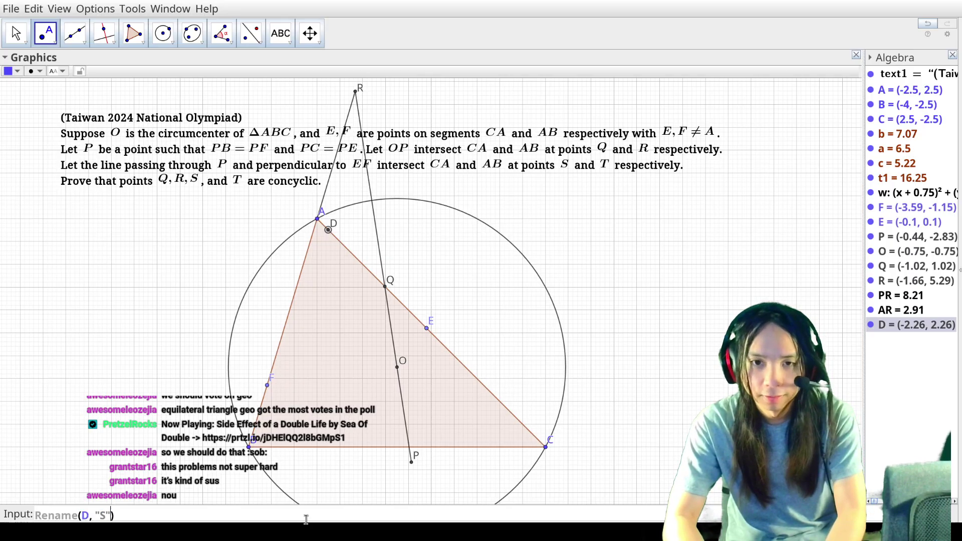
key(Return)
Step: Create point T as the intersection of line PS with line BA
text(T+inte)
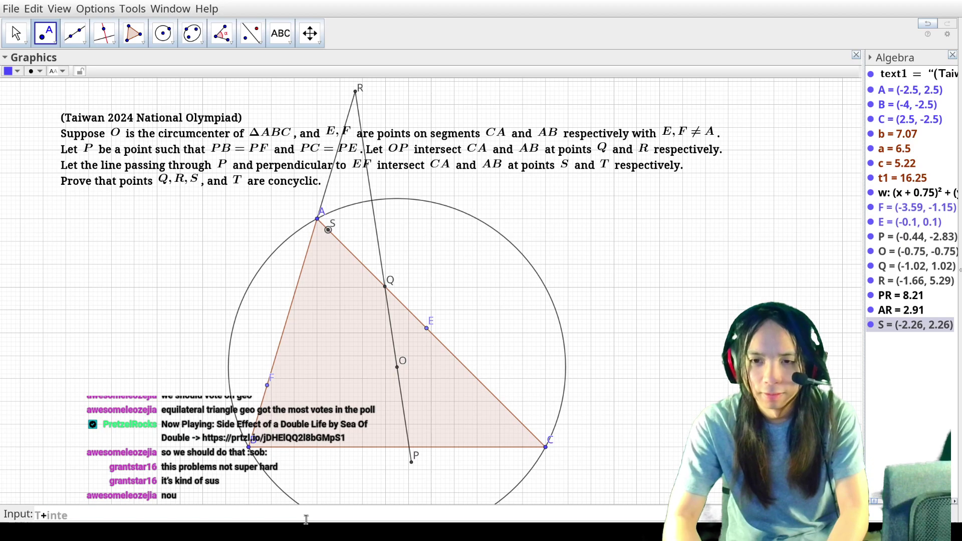
text(rsect(Line(P,S)
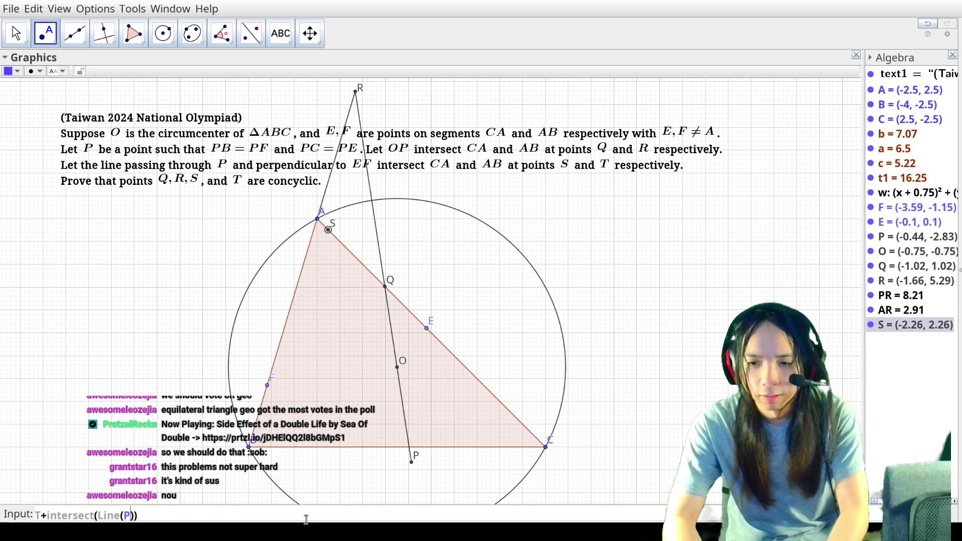
key(Home)
key(Right)
key(Right)
key(BackSpace)
text(=)
key(End)
key(Left)
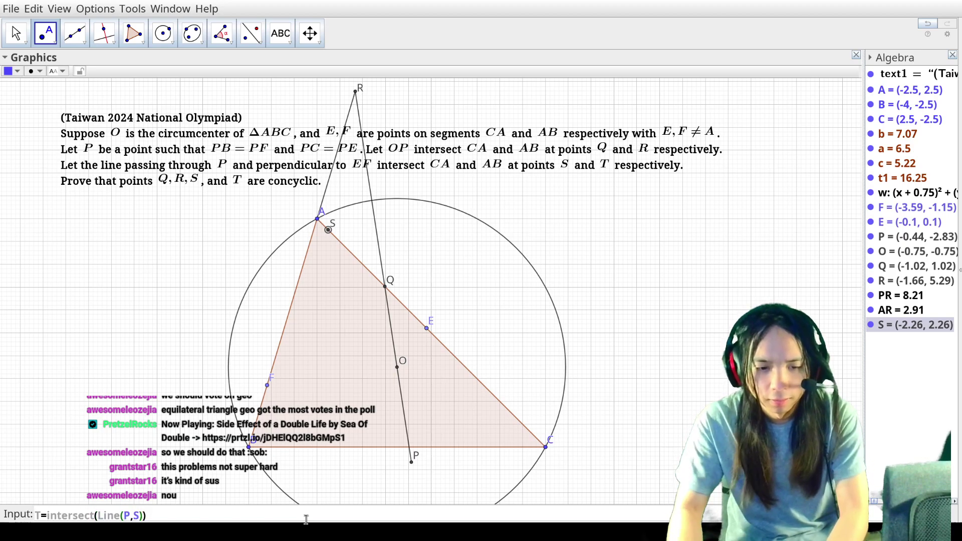
text(, Line(B,A)
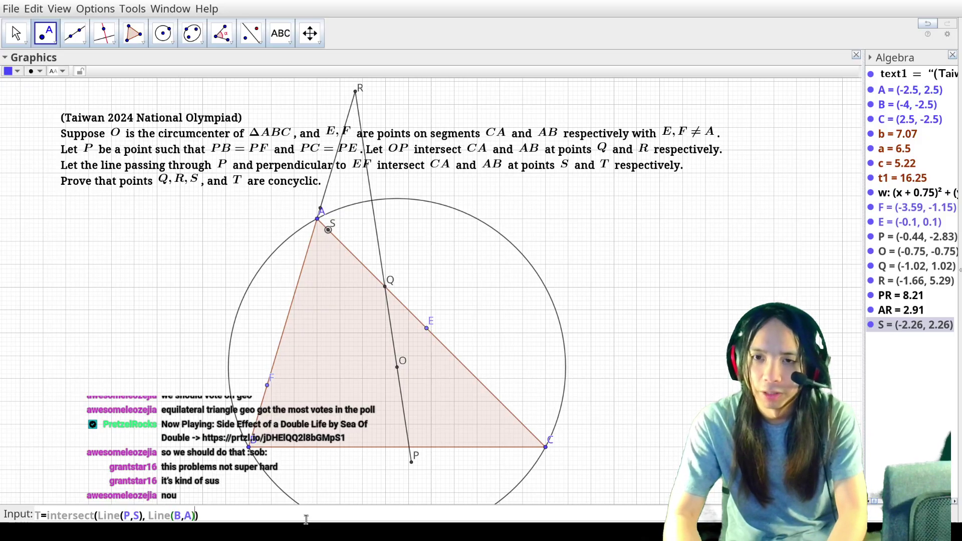
key(Return)
Step: Construct the segment from P to T and name it PT
text(PT=Segment)
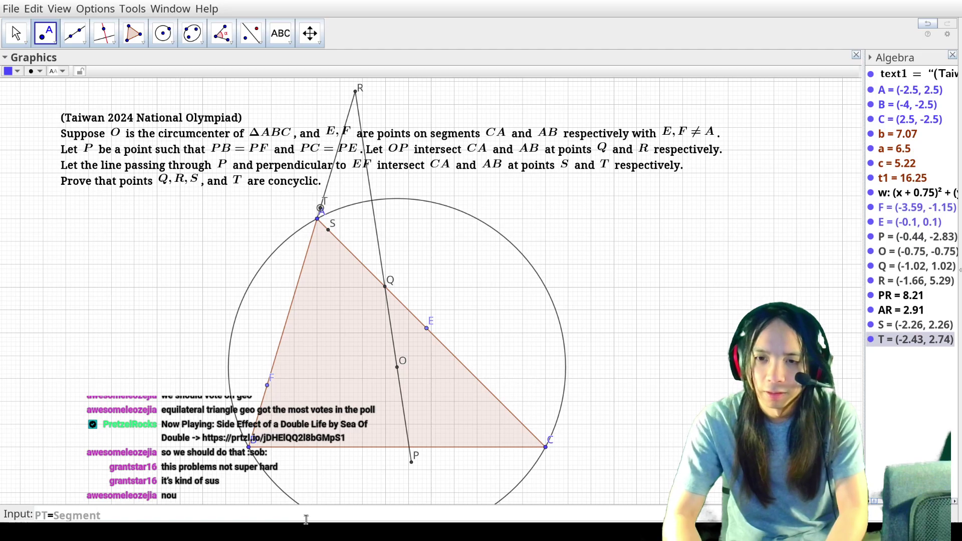
text((P)
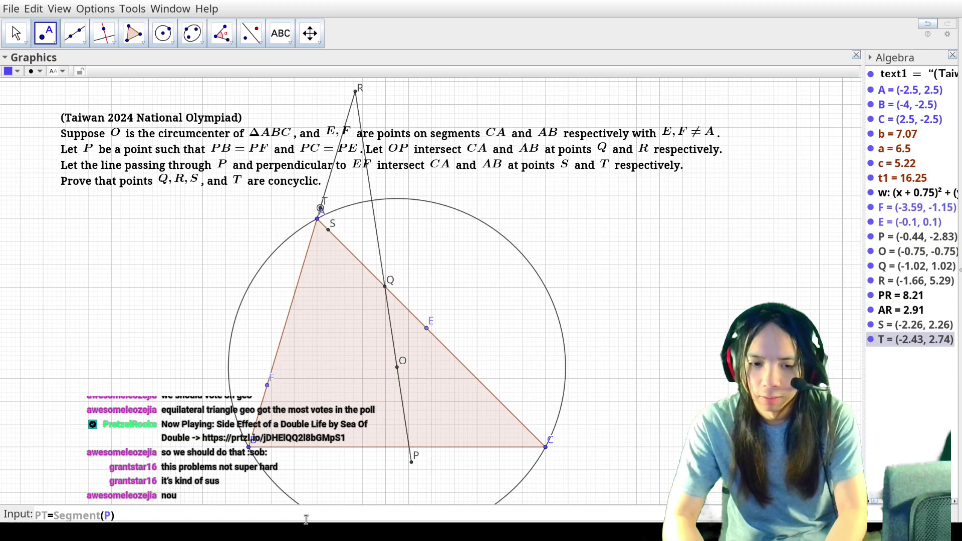
text(,T)
key(Return)
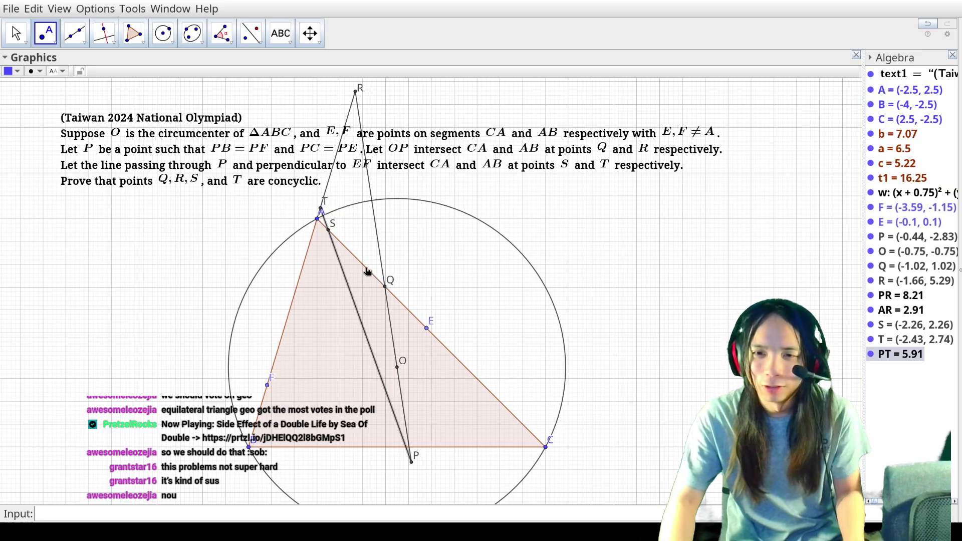
click(395, 352)
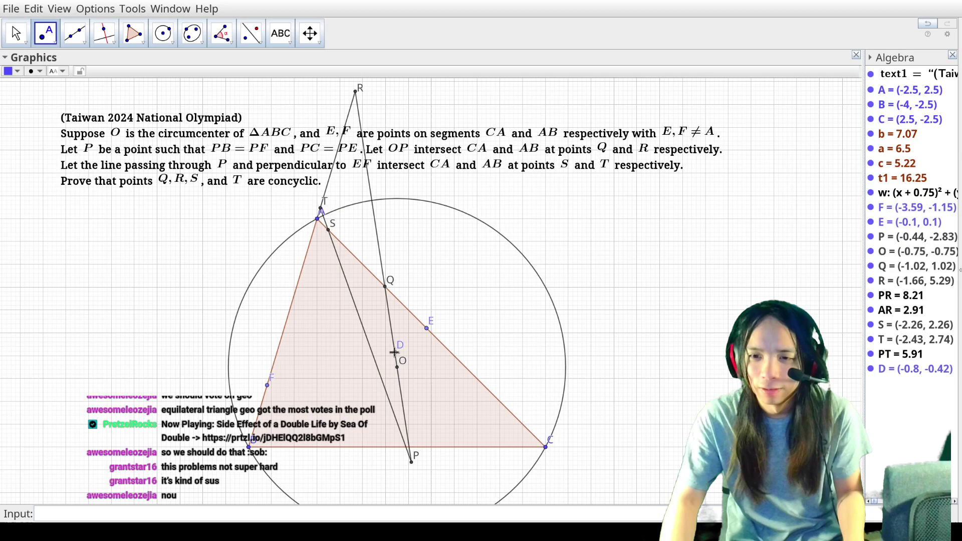
key(ctrl+z)
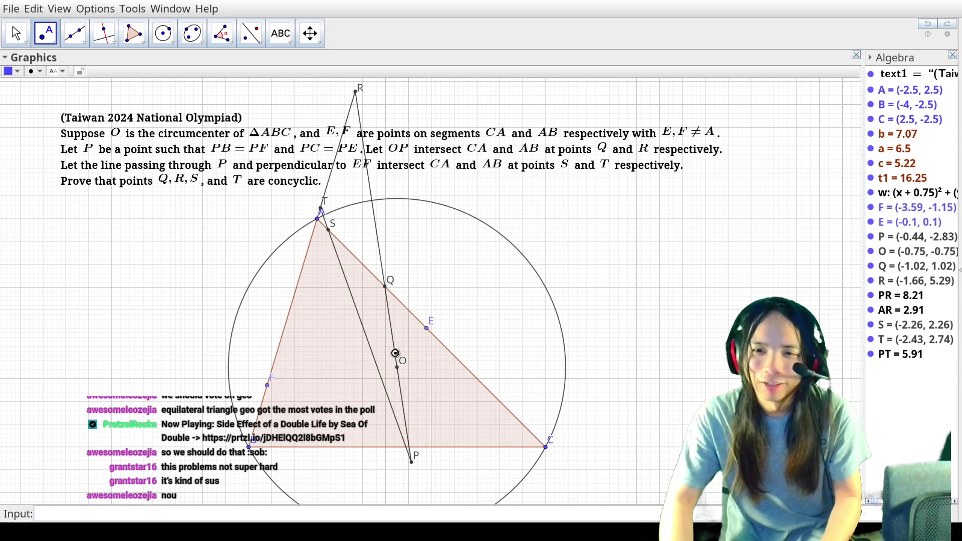
click(871, 266)
click(871, 281)
click(871, 325)
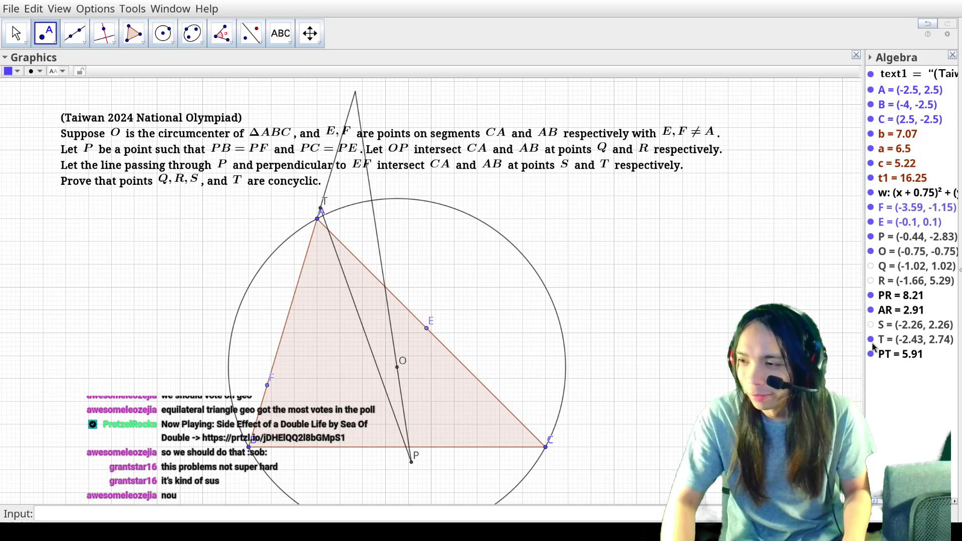
click(872, 340)
click(381, 520)
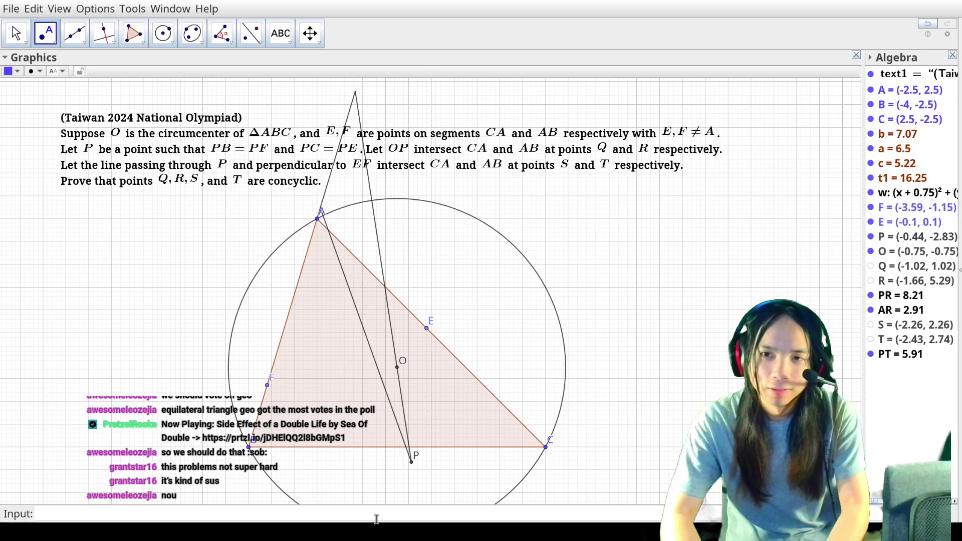
click(871, 281)
click(871, 266)
click(871, 339)
click(871, 325)
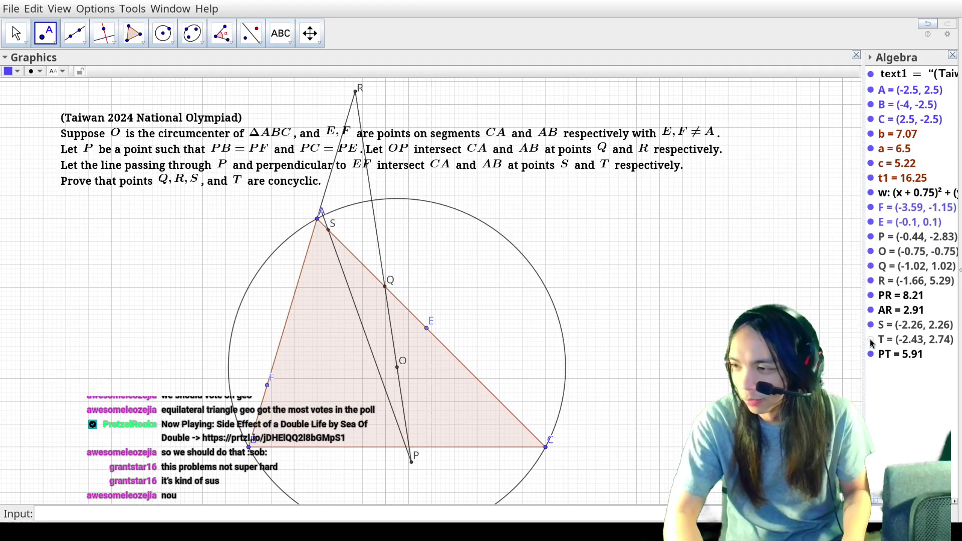
click(871, 340)
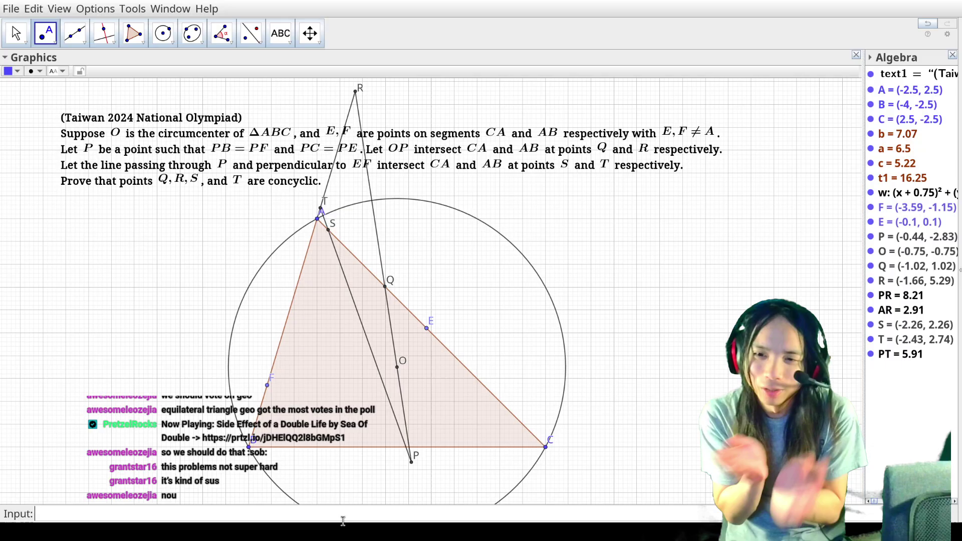
Step: Create the angle ARQ with vertex R and the angle PSQ with vertex S
text(Angle()
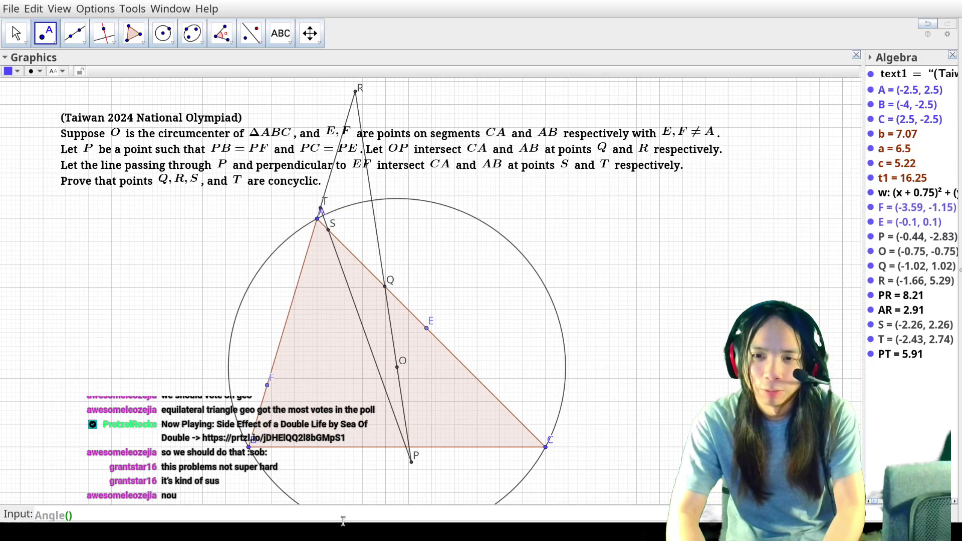
text(A,R,Q)
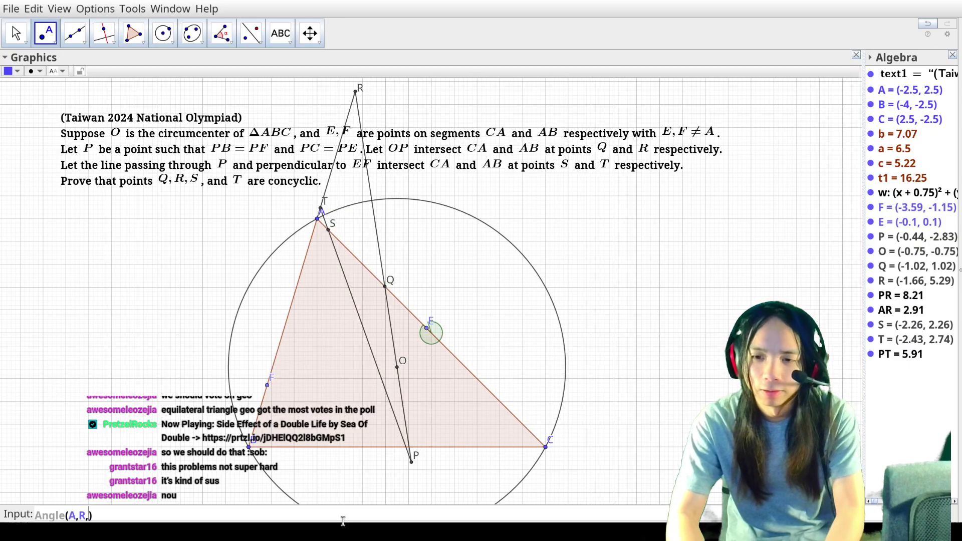
key(Return)
text(Angle)
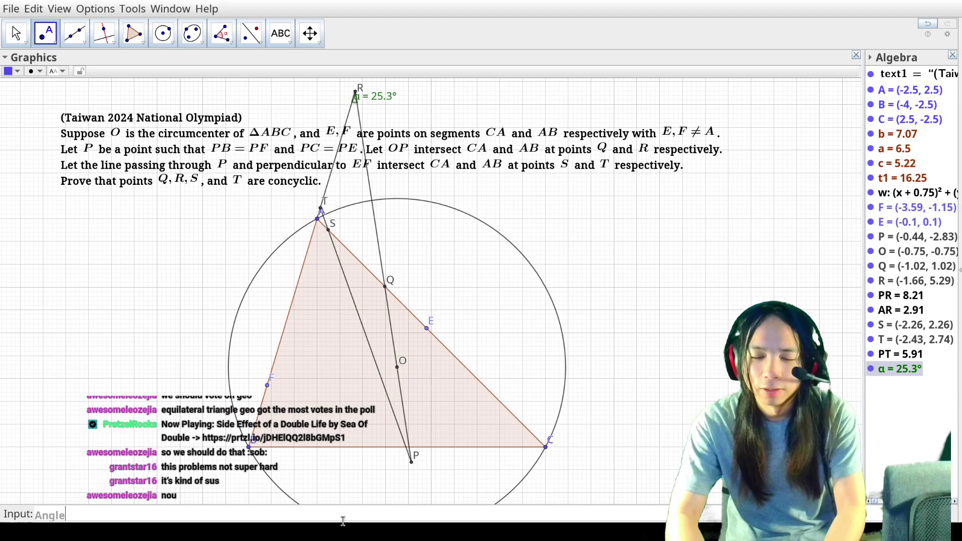
text((P,Sq)
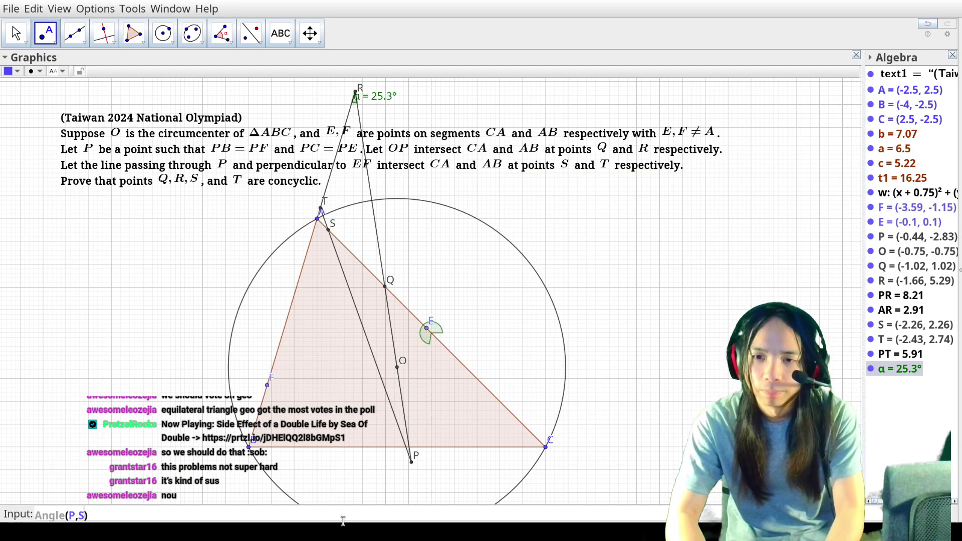
key(BackSpace)
text(,Q)
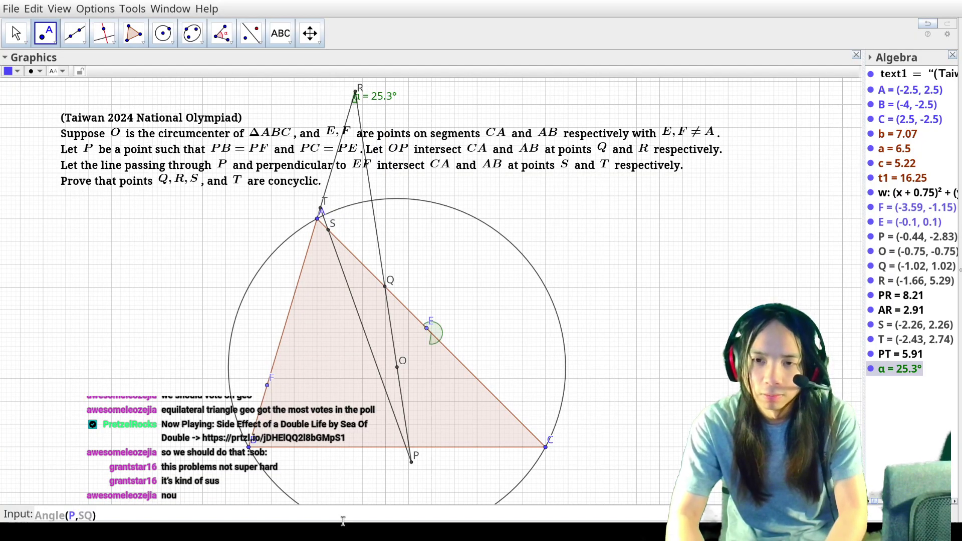
key(Return)
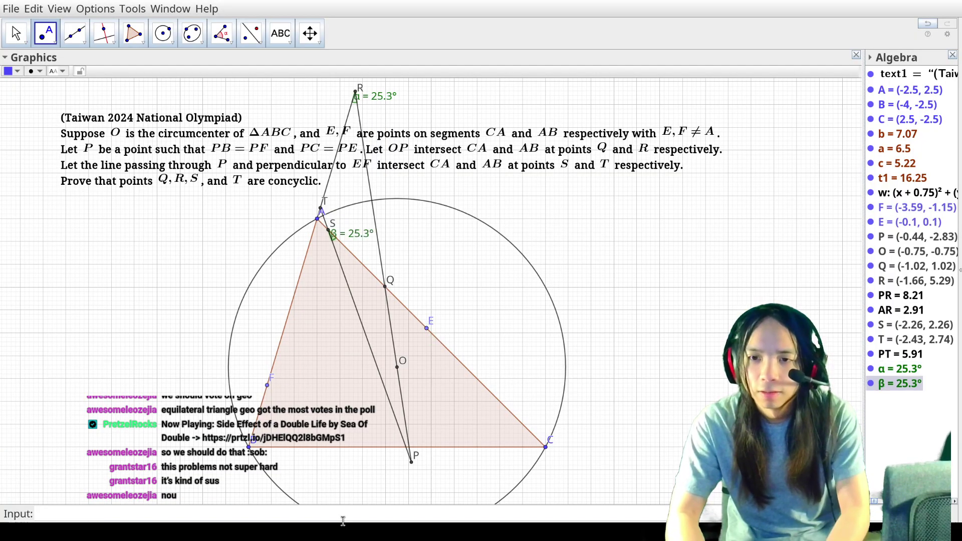
Step: Hide points T, S, R and O in the diagram
click(871, 339)
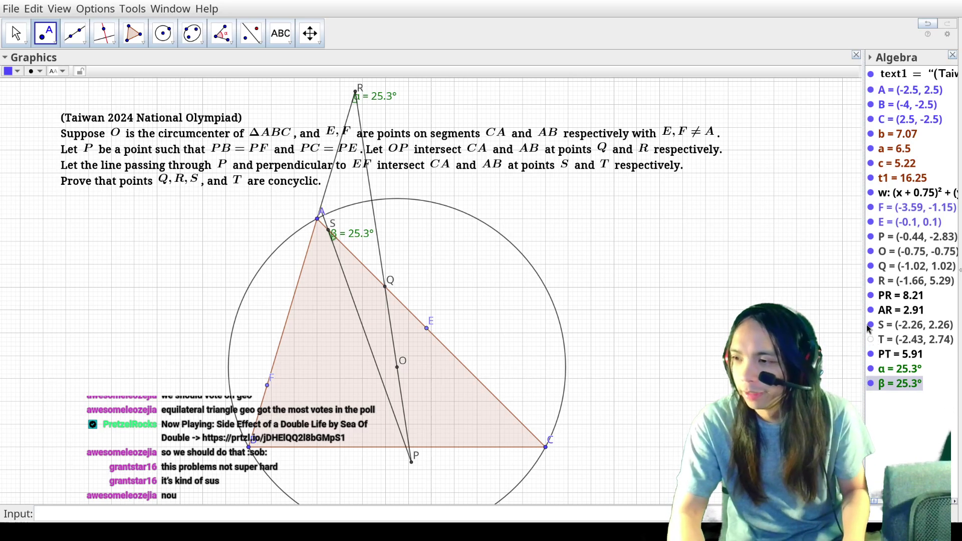
click(871, 325)
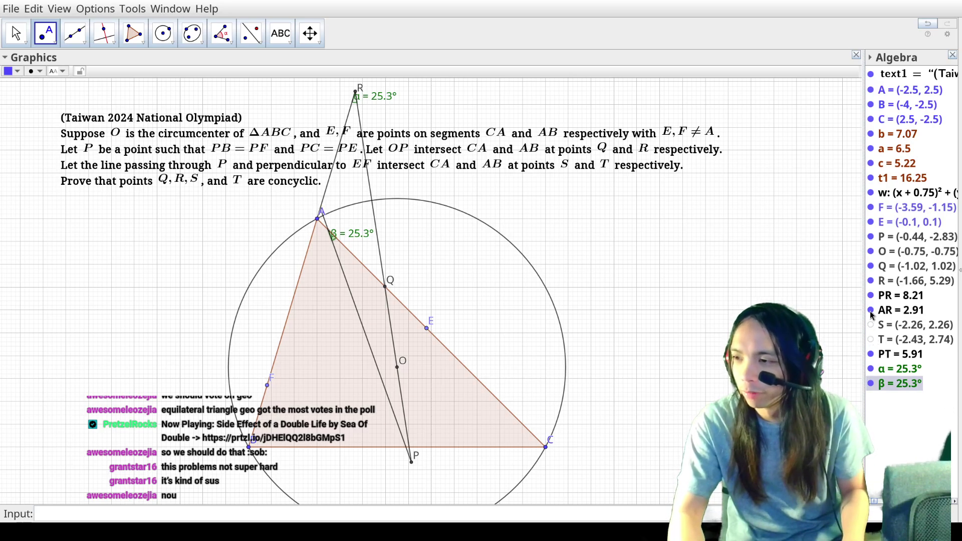
click(871, 280)
click(871, 252)
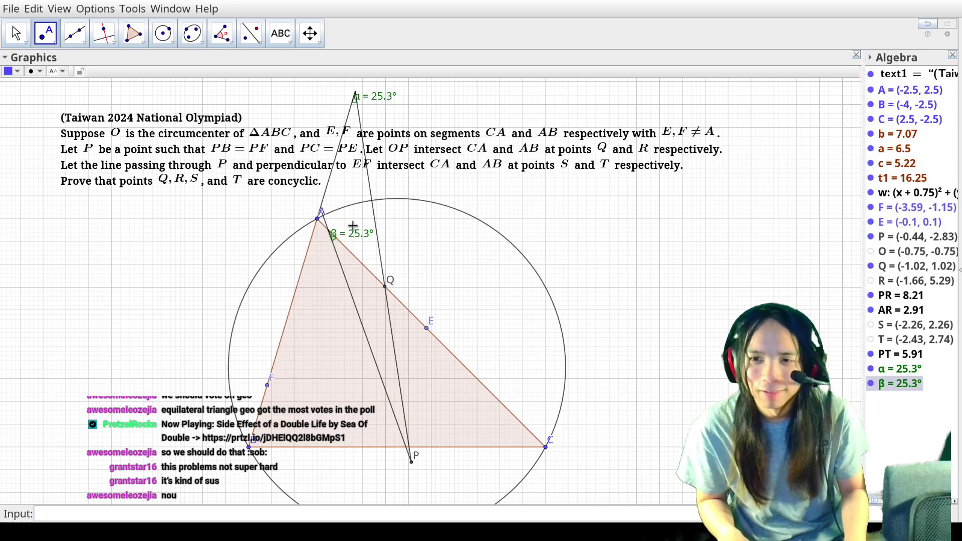
Step: Construct the segment from E to F and name it EF
click(16, 33)
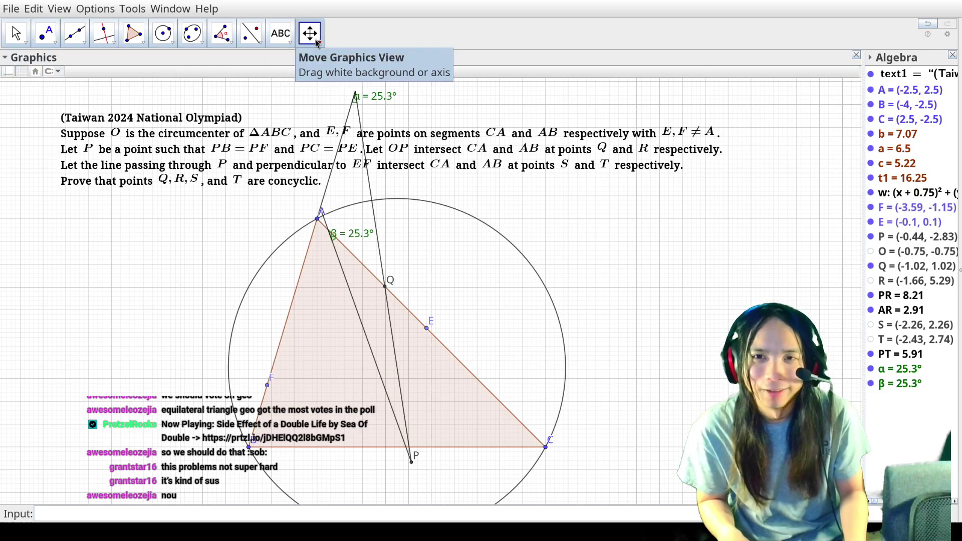
drag(587, 240, 561, 232)
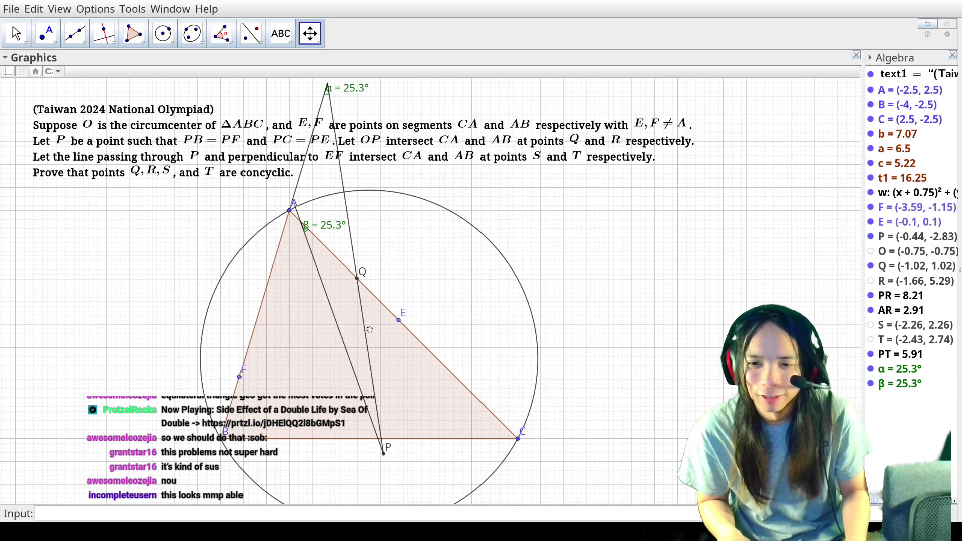
click(286, 42)
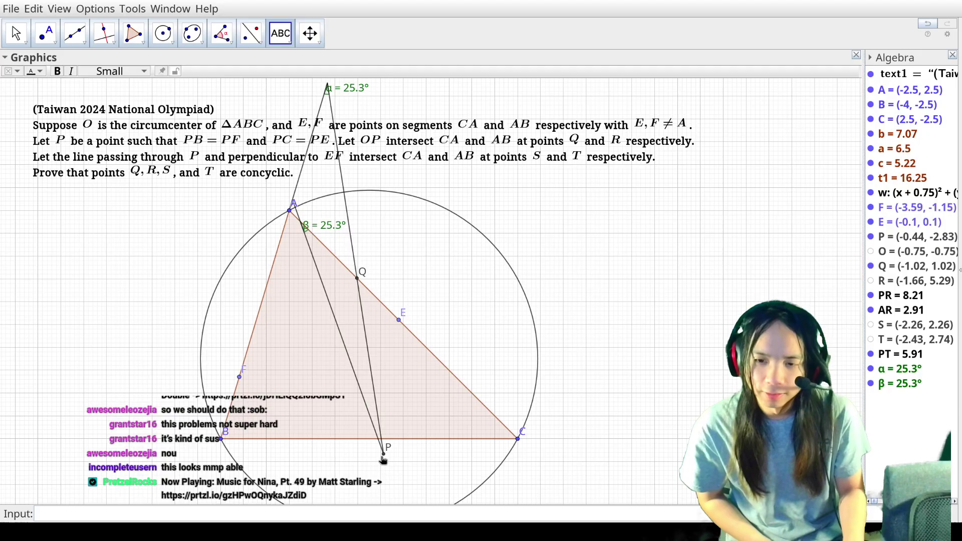
click(297, 512)
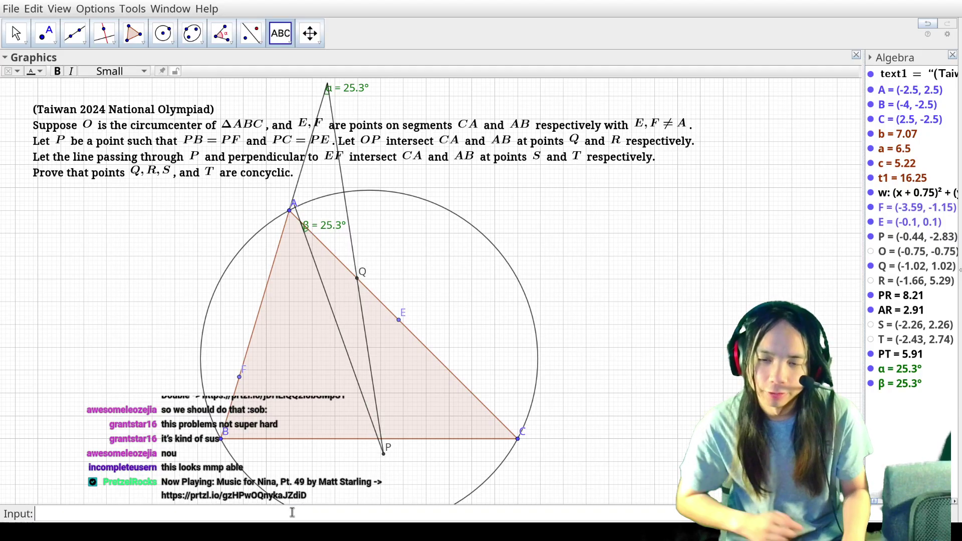
text(EF=Segment(E,F))
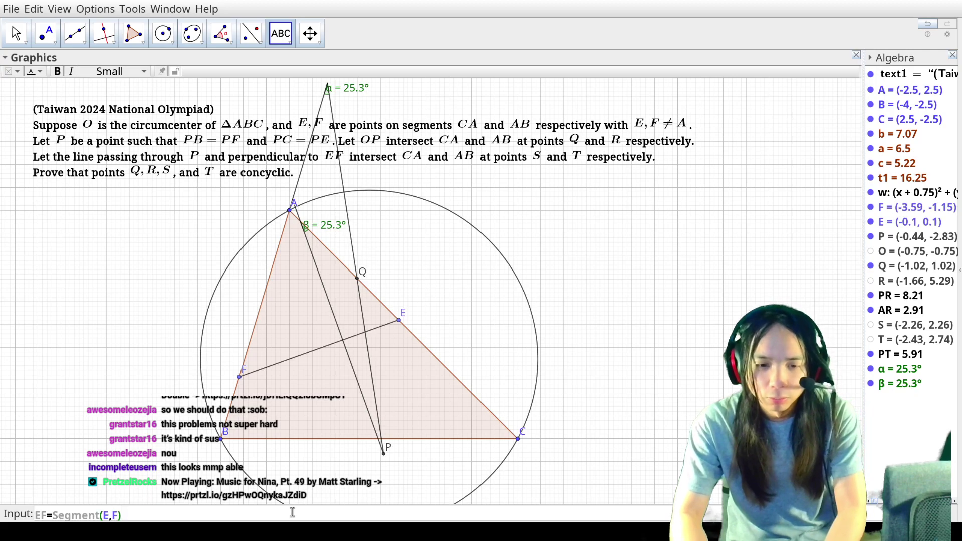
key(Return)
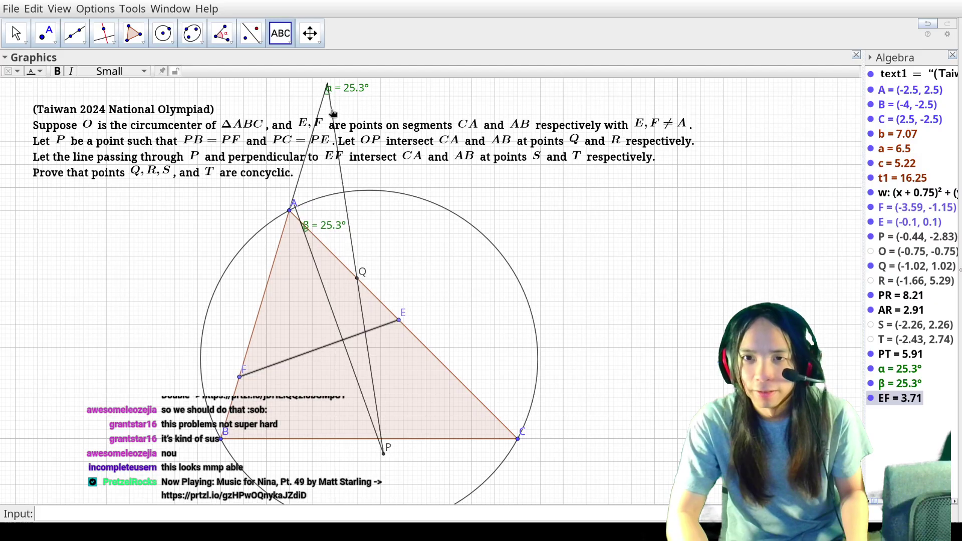
Step: Hide point Q and show point O in the diagram
click(871, 266)
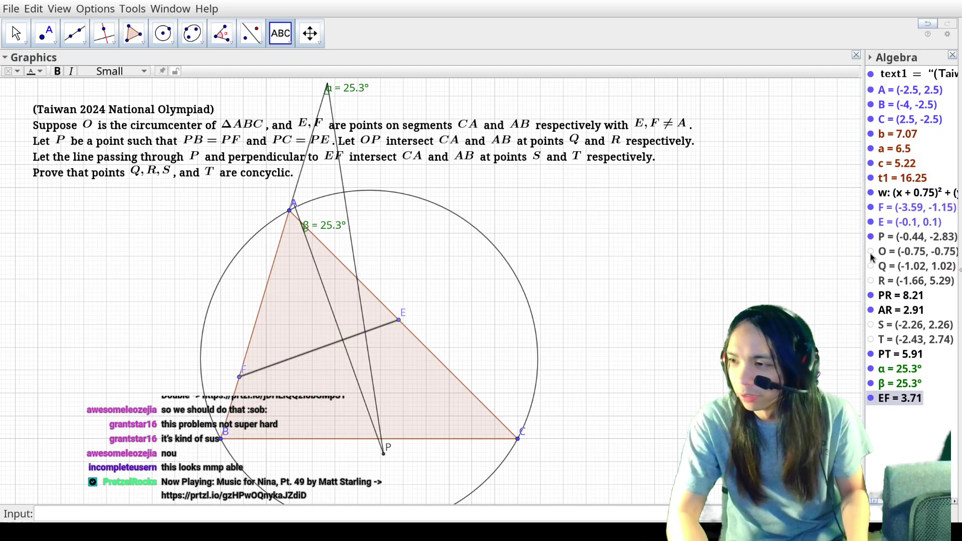
click(872, 251)
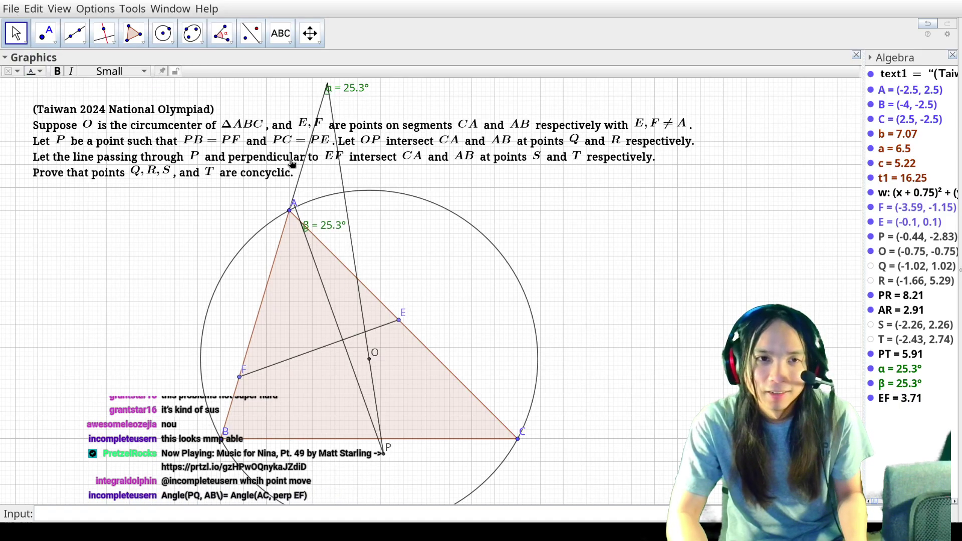
Step: Move point E along AC to about (0.09, -0.09), and move vertex A to (-2, 2)
key(Escape)
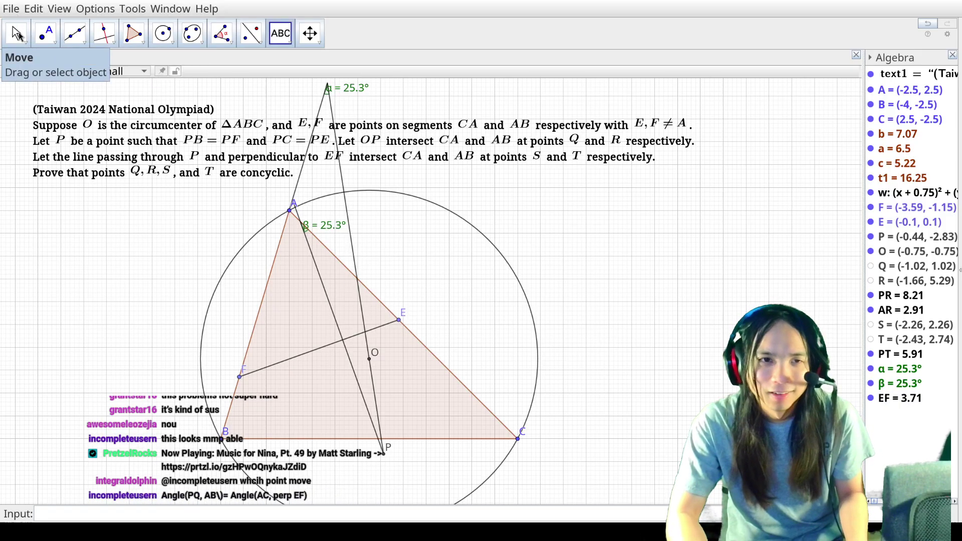
mouse_move(402, 321)
mouse_down()
mouse_move(377, 296)
mouse_move(414, 340)
mouse_move(383, 305)
mouse_move(409, 333)
mouse_up()
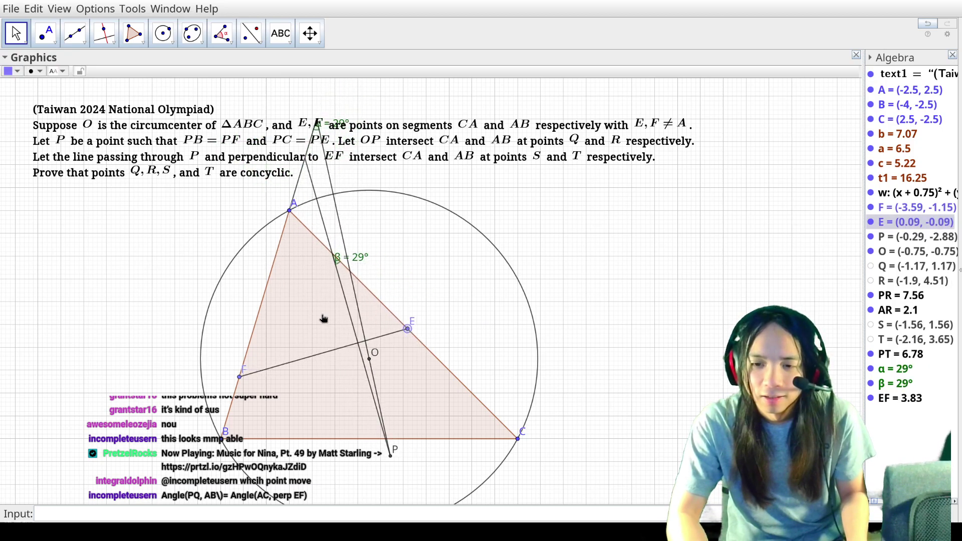
drag(289, 211, 314, 237)
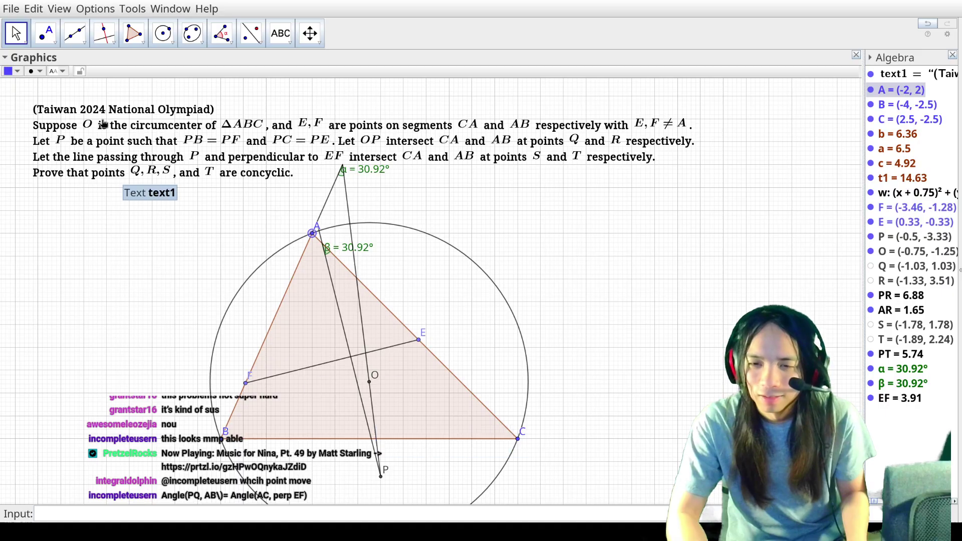
Step: Add the LaTeX text 90° + ∠(EF, AC) = ∠(AB, PO) in the empty area beside the circle, below the problem statement
click(276, 33)
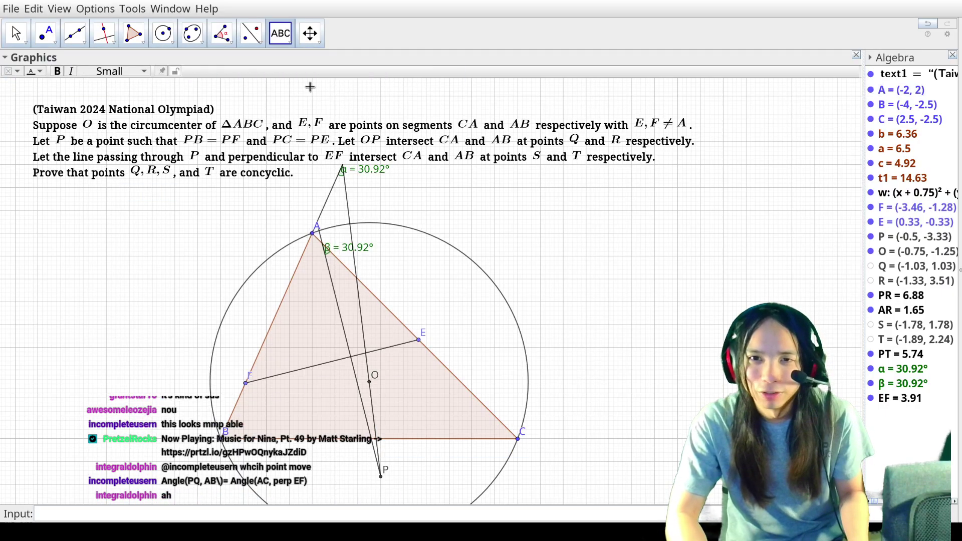
key(Escape)
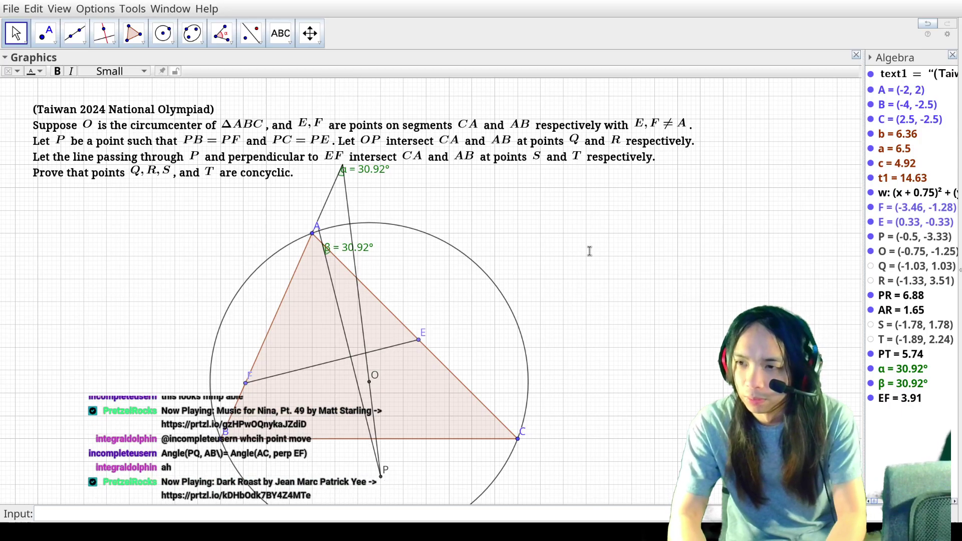
click(681, 393)
key(Escape)
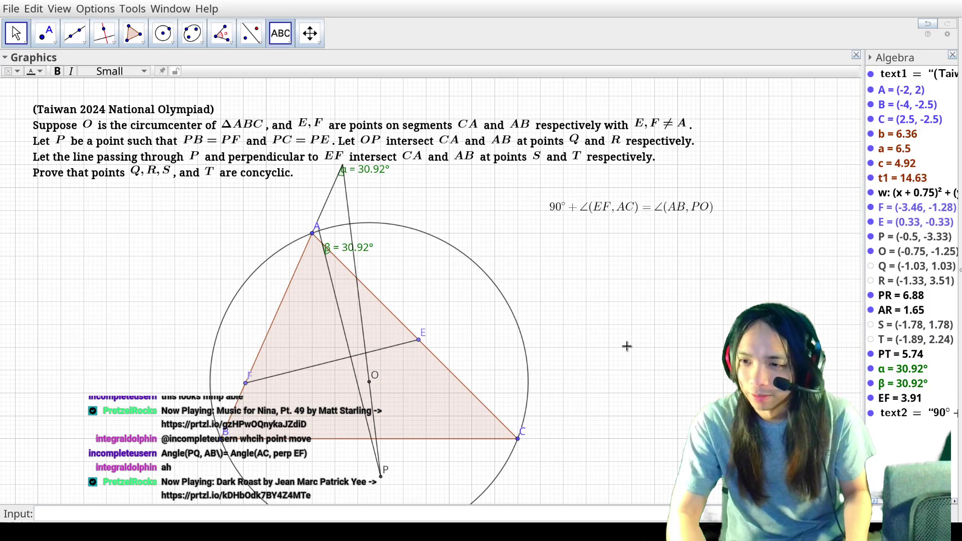
Step: Format the angle equation text as Large and bold, and place it just below the problem statement, beside vertex A
click(20, 36)
click(551, 204)
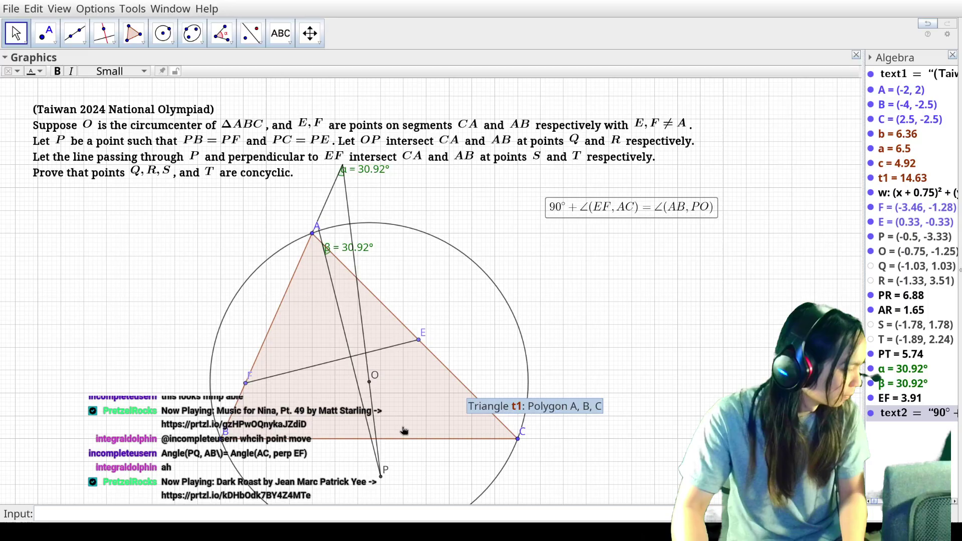
drag(595, 214, 569, 222)
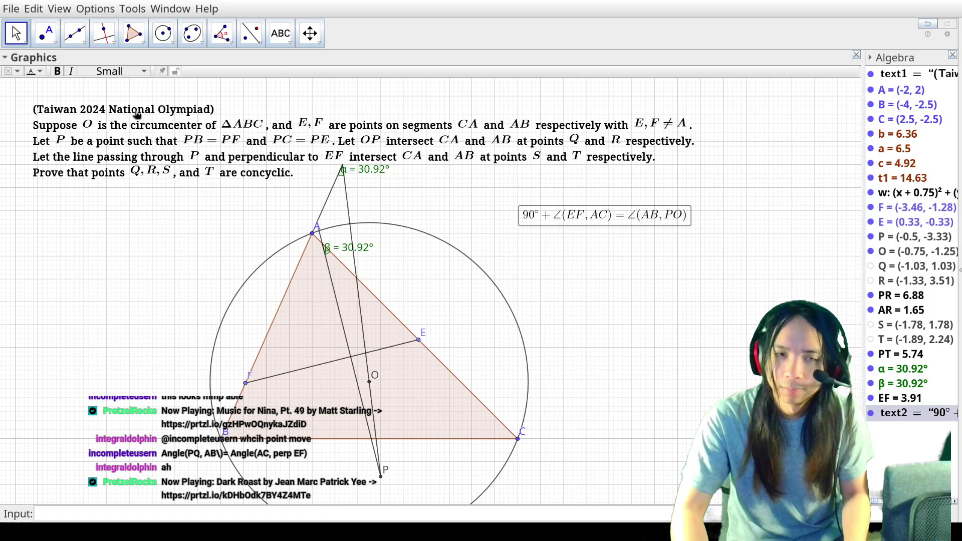
click(131, 73)
click(120, 155)
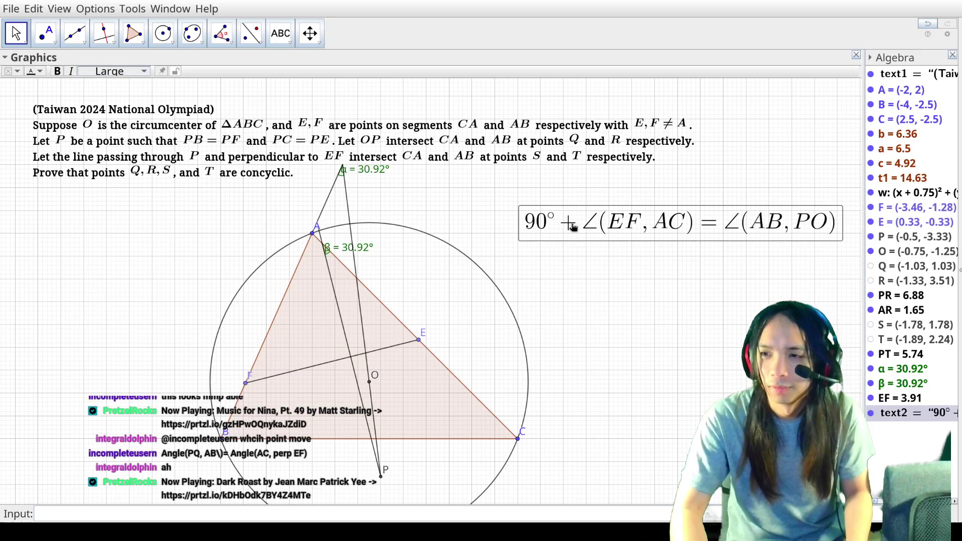
drag(573, 227, 506, 208)
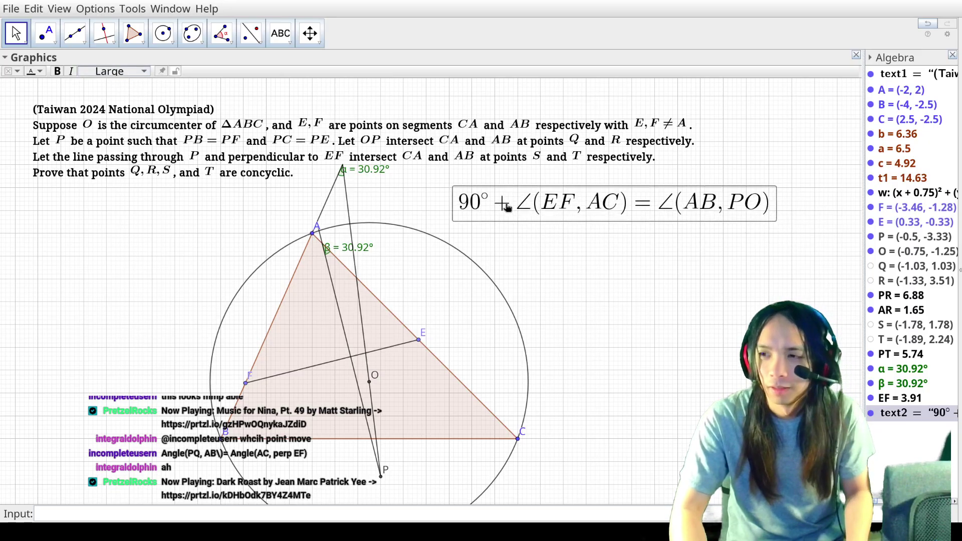
click(58, 72)
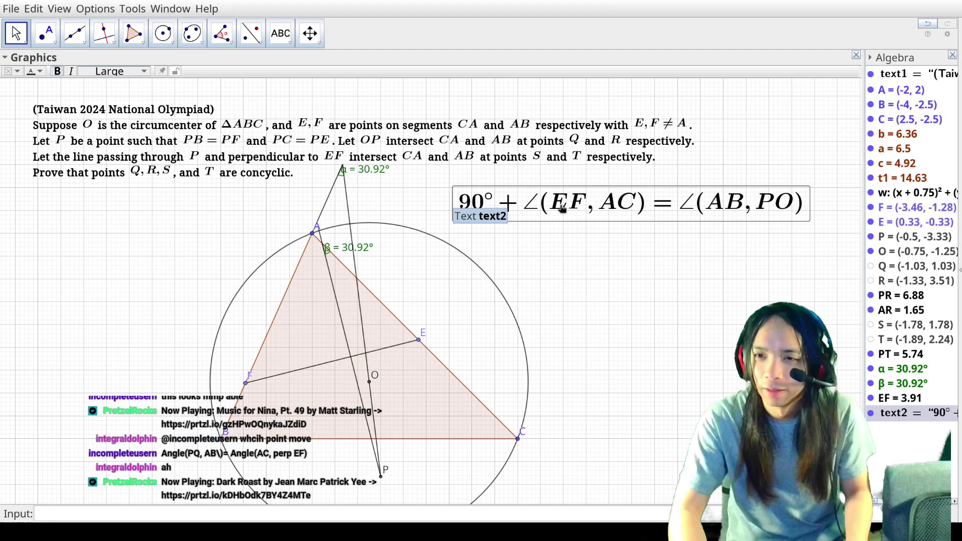
drag(562, 209, 522, 210)
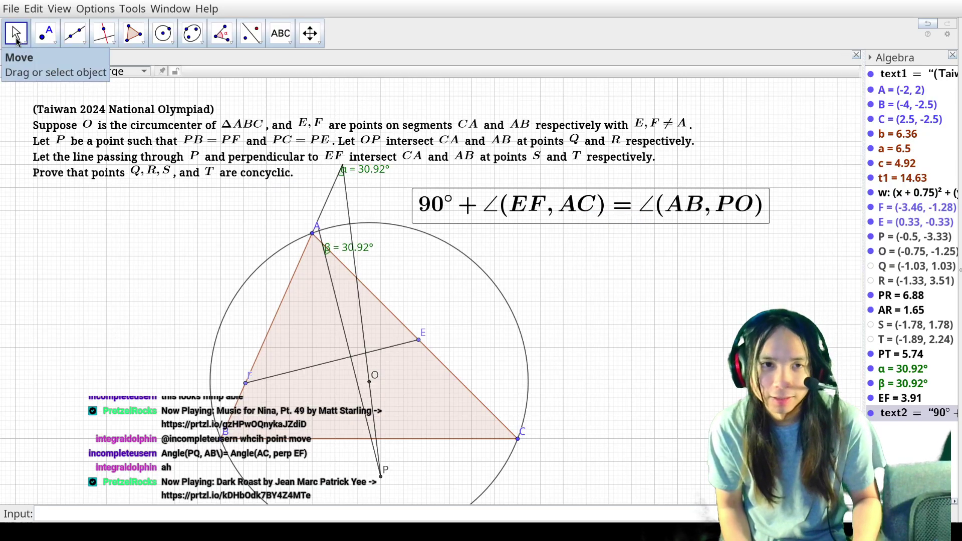
Step: Create point M as the midpoint of C and E
click(383, 476)
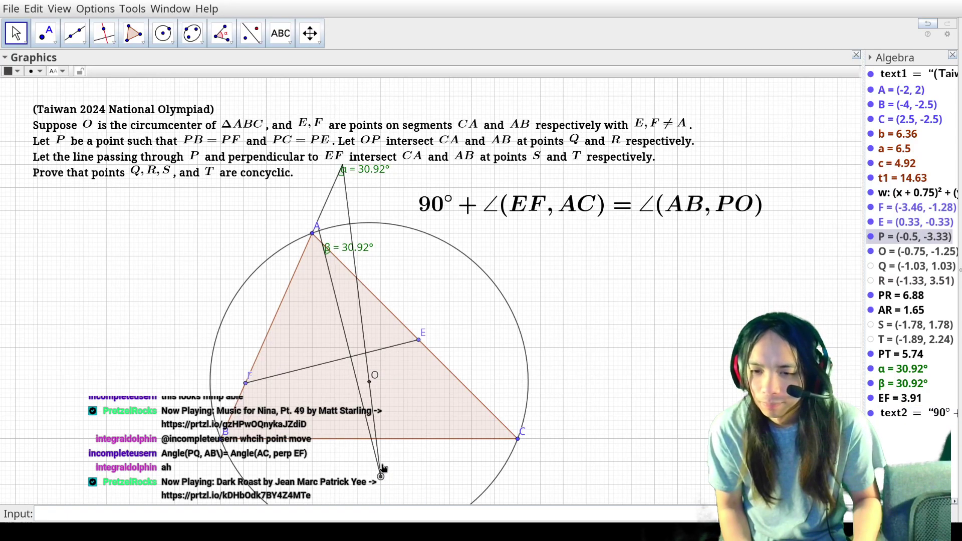
click(373, 506)
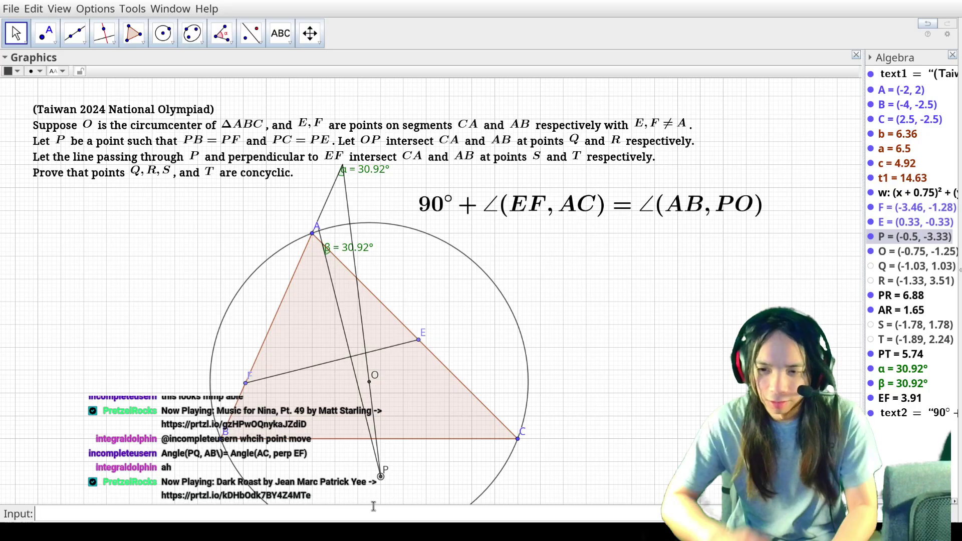
text(M=)
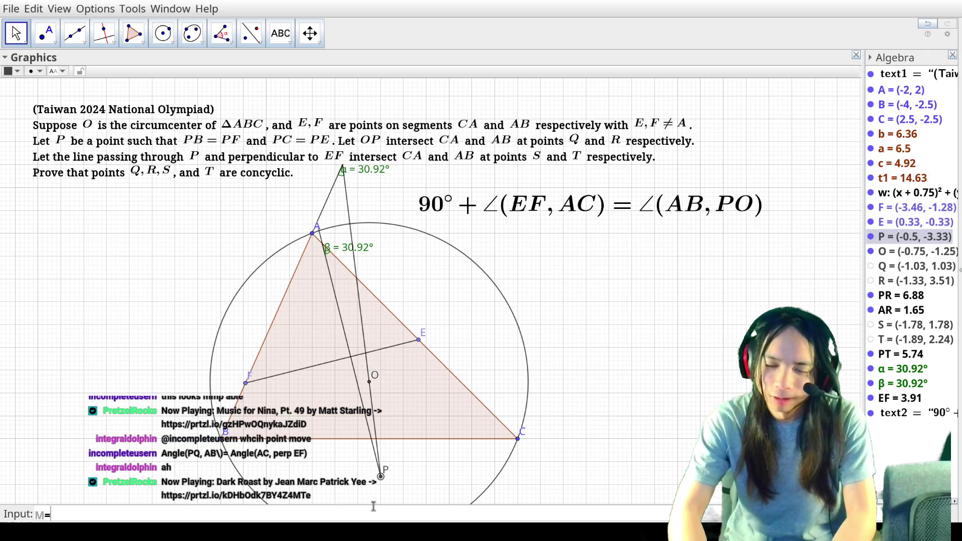
text(Midpoint(C,E))
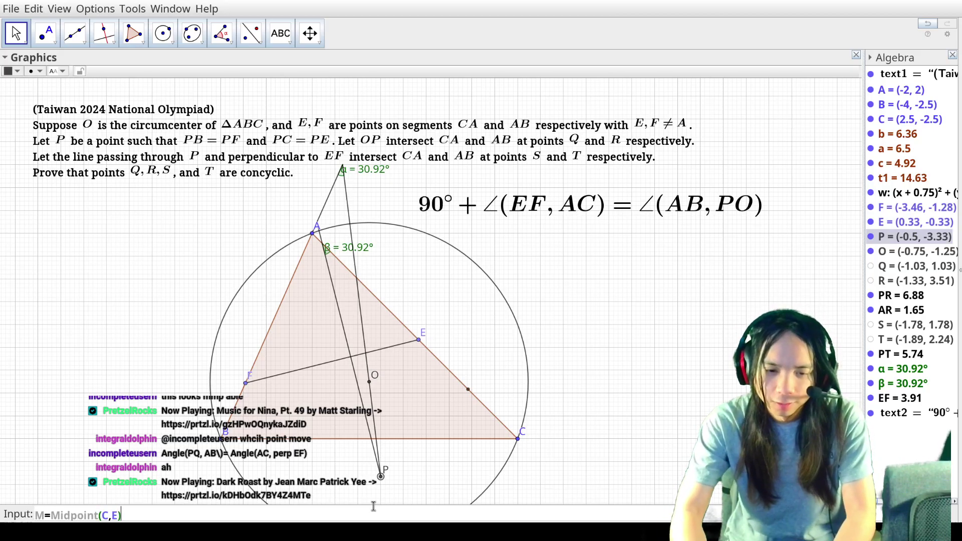
key(Return)
Step: Create point N as the midpoint of B and F
text(N=Midponi)
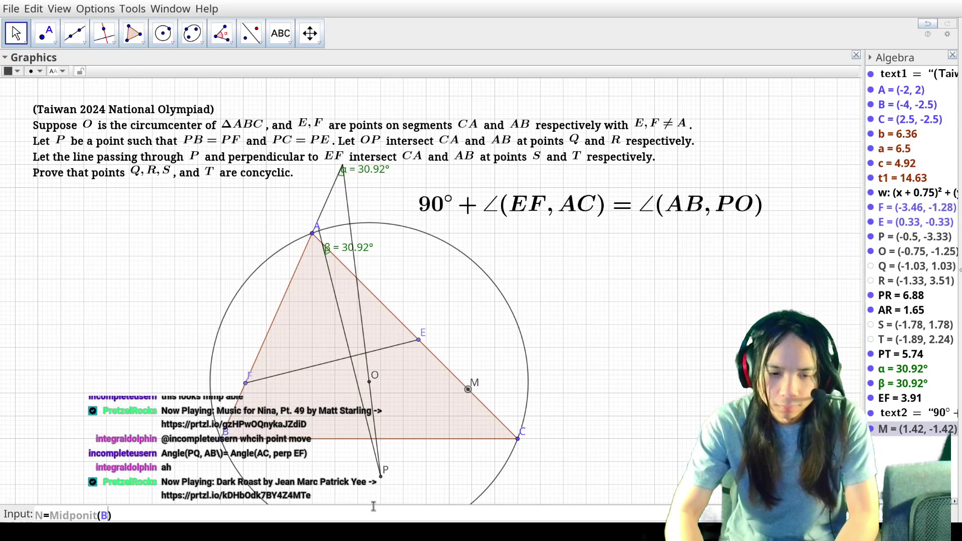
key(BackSpace)
key(BackSpace)
text(int(B,F)
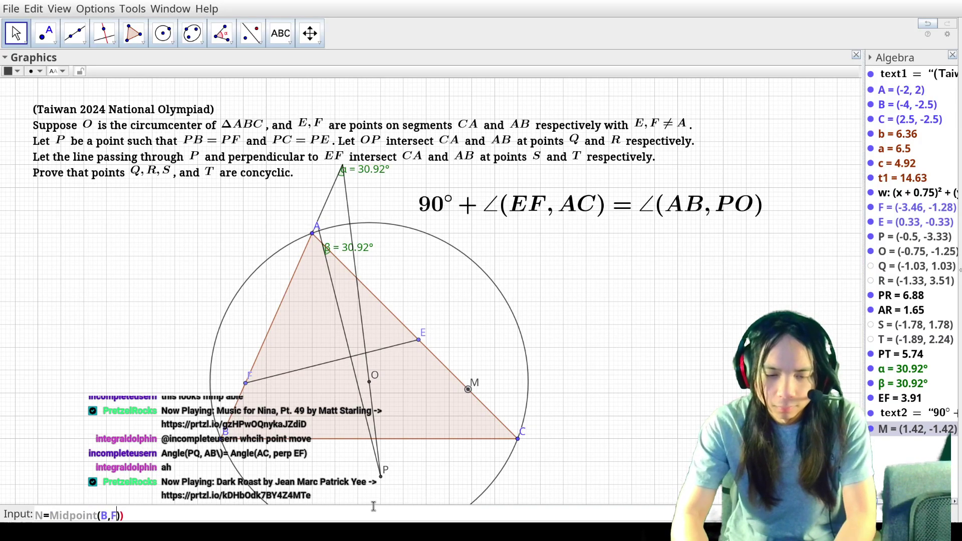
key(Return)
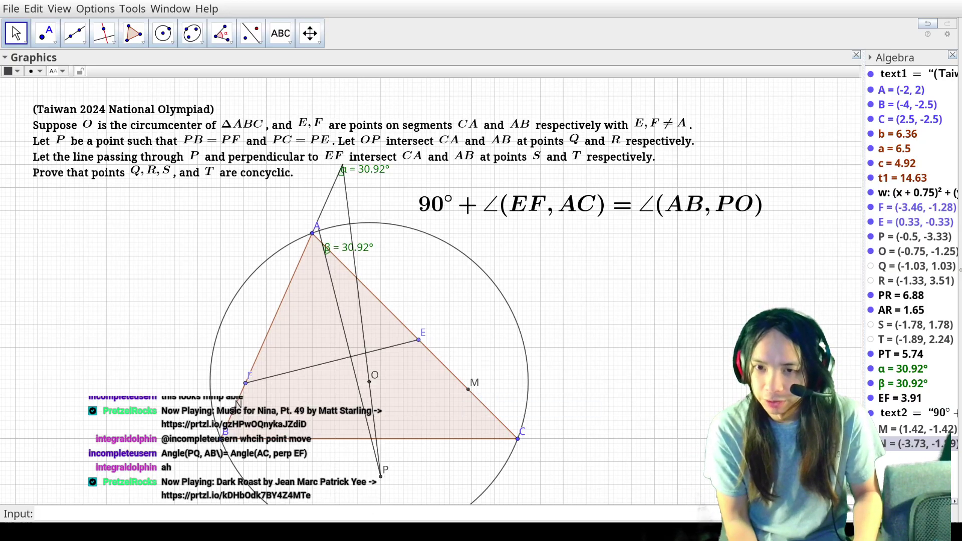
Step: Construct the segments from P to M and from P to N, naming them PM and PN
text(PM=S)
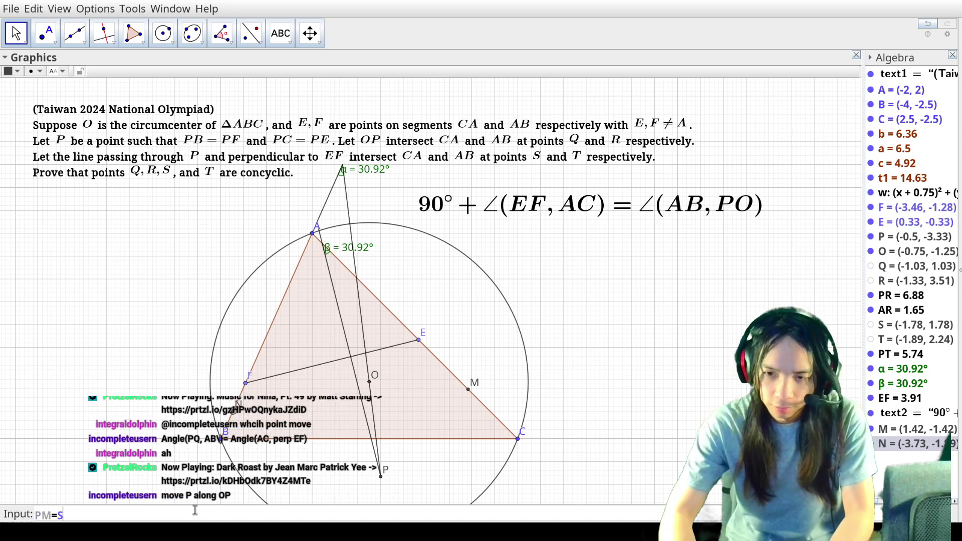
text(egment(P,M)
key(Return)
text(PN=)
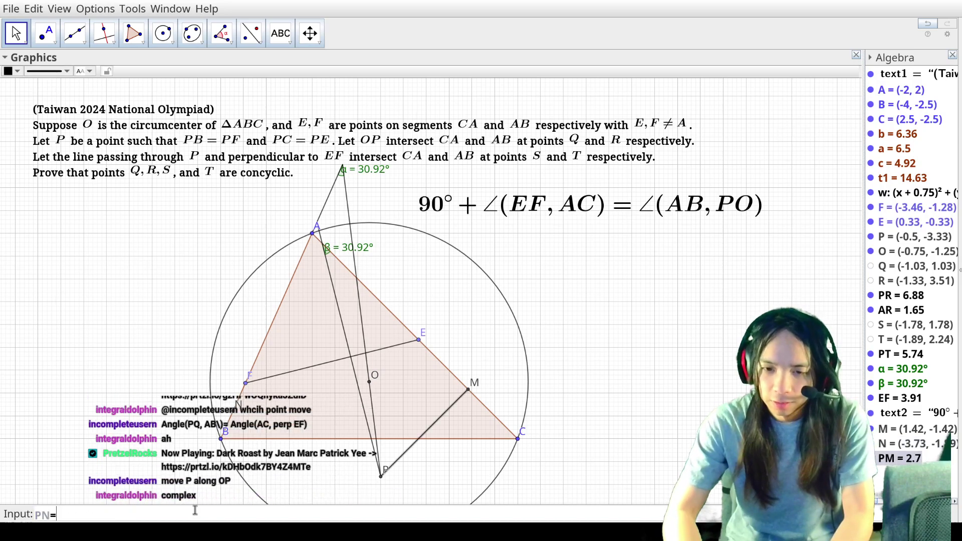
text(Segment(P,N)
key(Return)
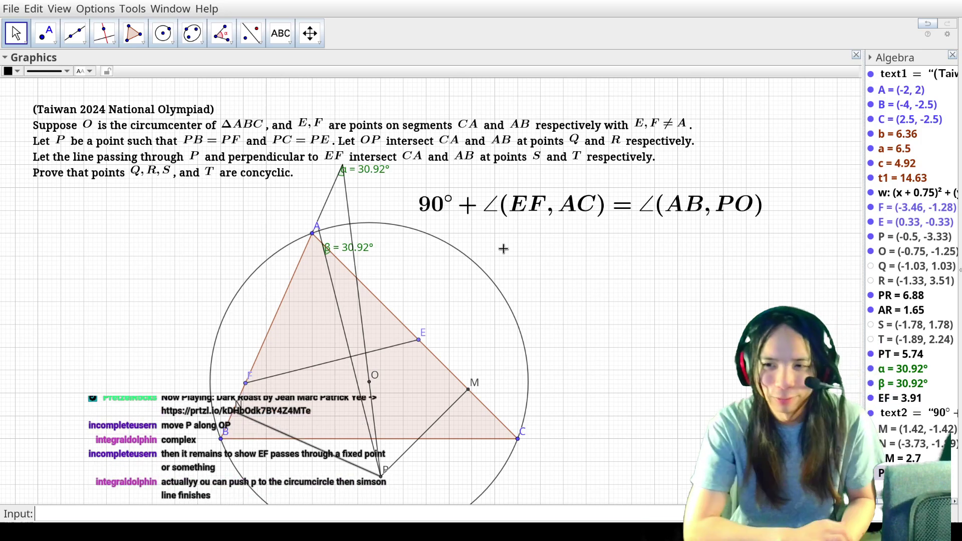
Step: Open a terminal window beside the diagram
click(318, 31)
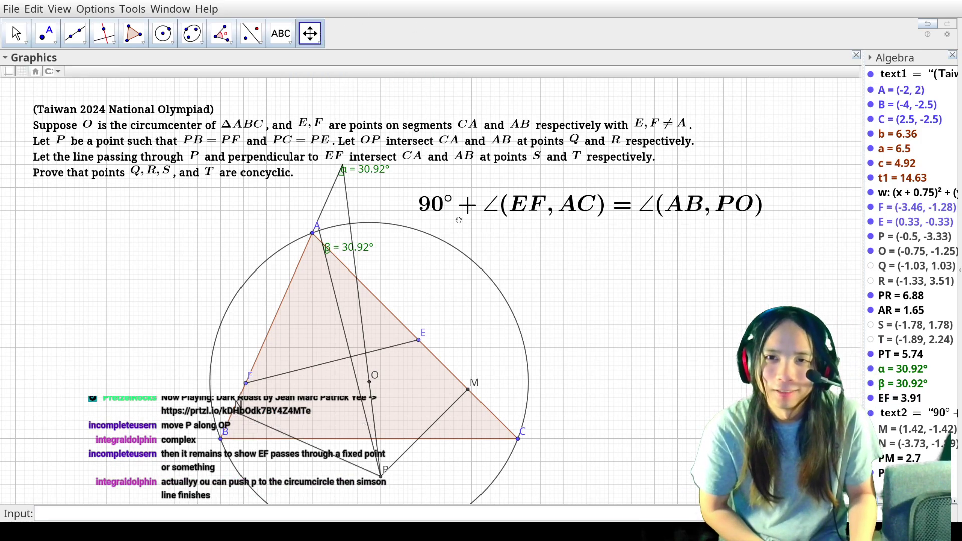
drag(459, 220, 449, 212)
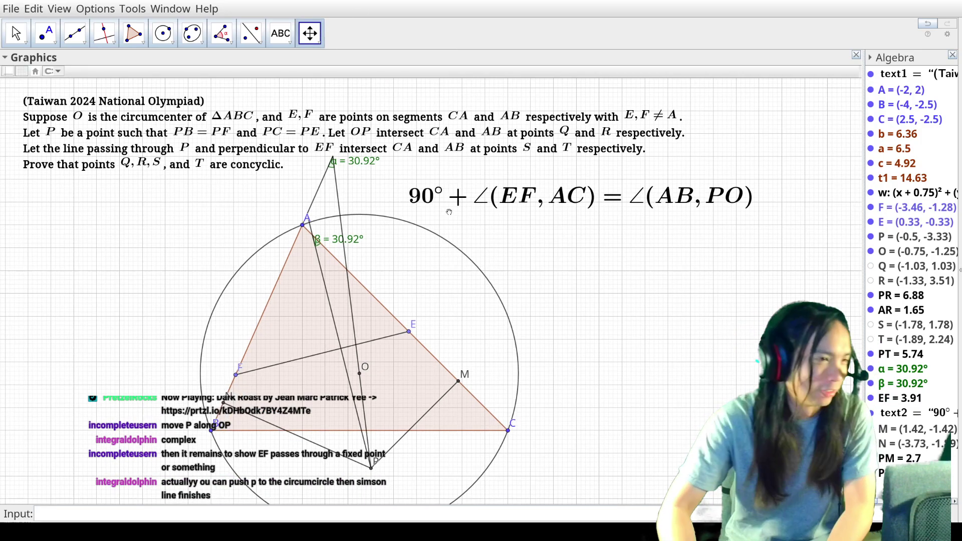
key(super+Return)
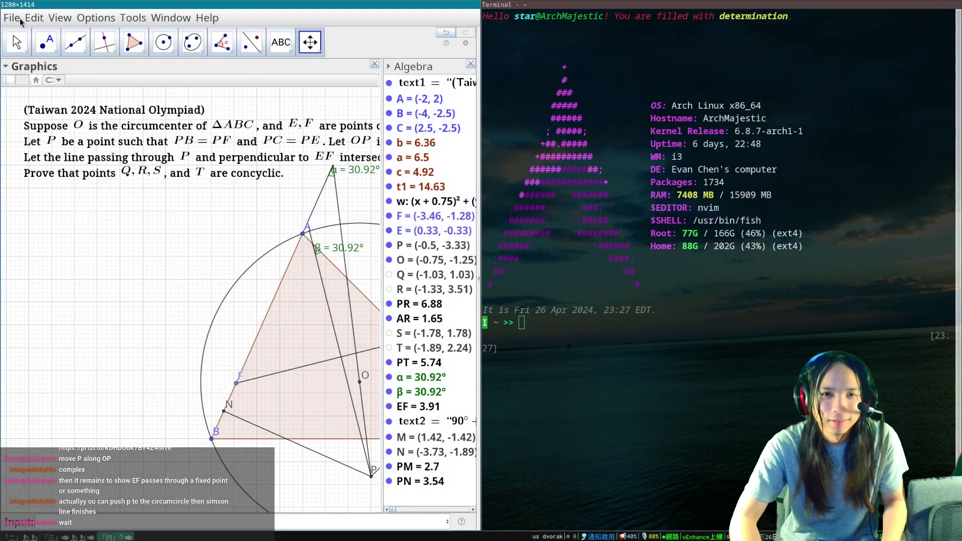
Step: Copy the full problem statement from the diagram's text object without changing it
key(Escape)
click(116, 134)
double_click(116, 134)
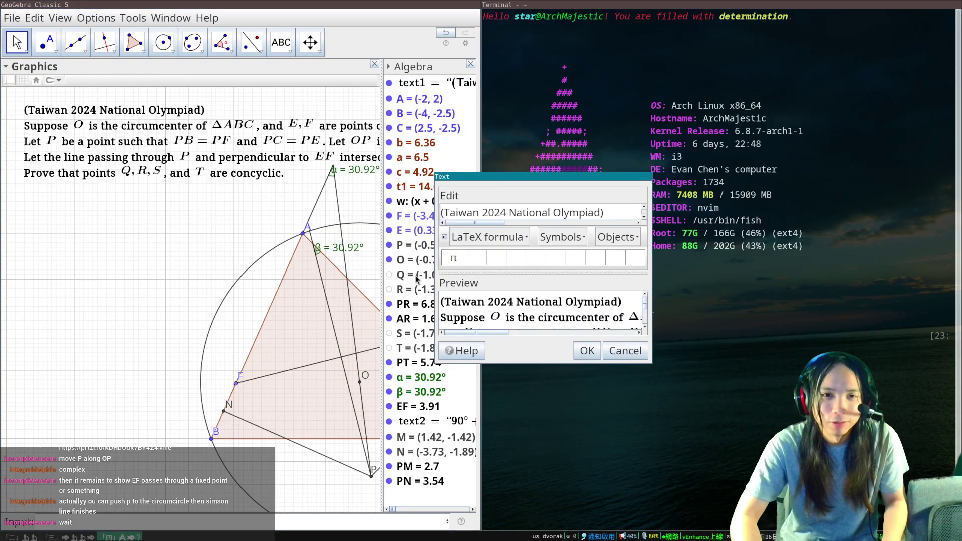
click(476, 211)
key(ctrl+a)
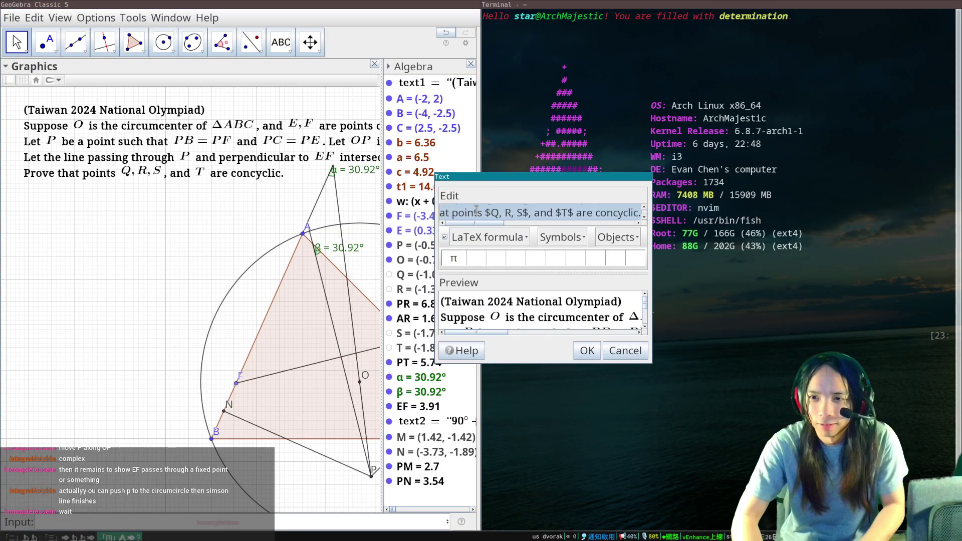
key(Escape)
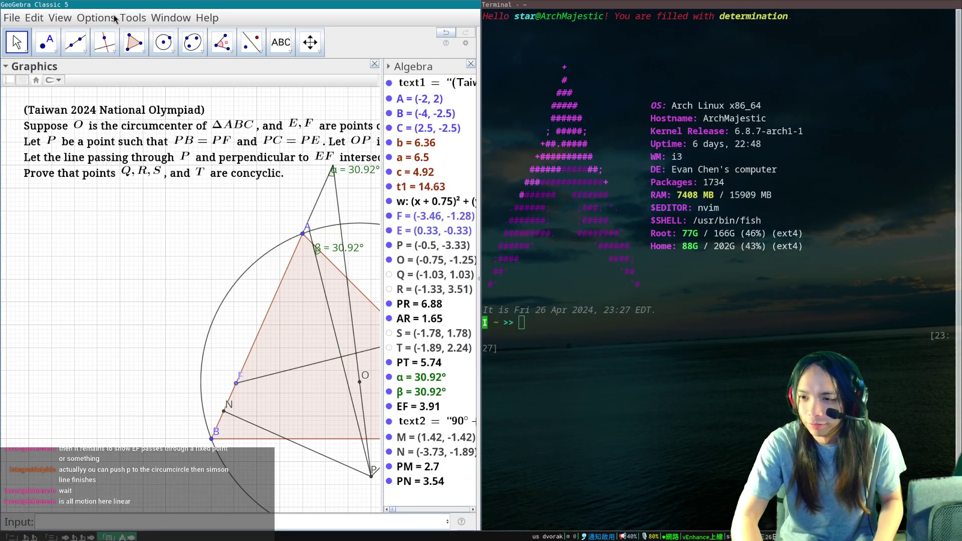
Step: In the terminal, create a new problem entry by running von add with a source name starting "Taiwan 2024/"
click(310, 42)
drag(197, 303, 71, 254)
scroll(70, 254, down, 1)
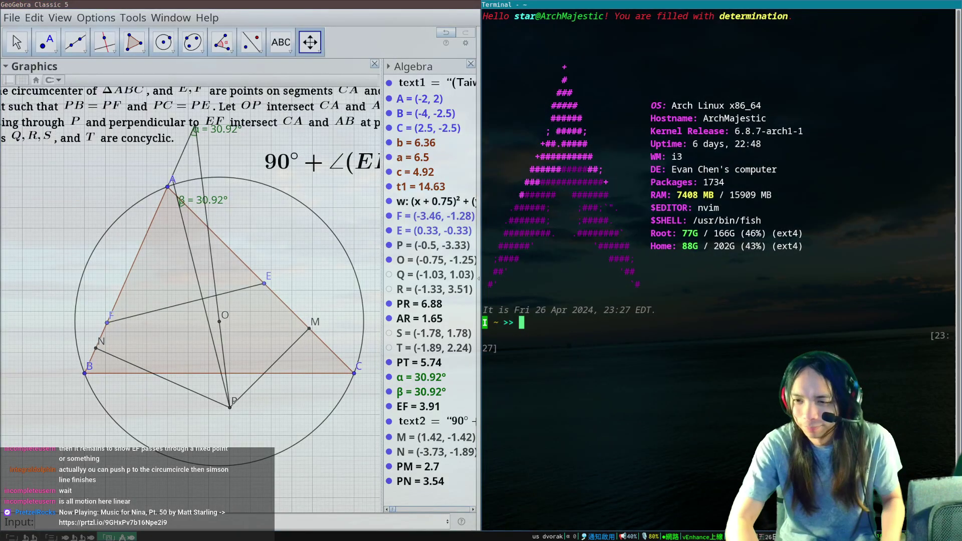
text(von add 'Taiw)
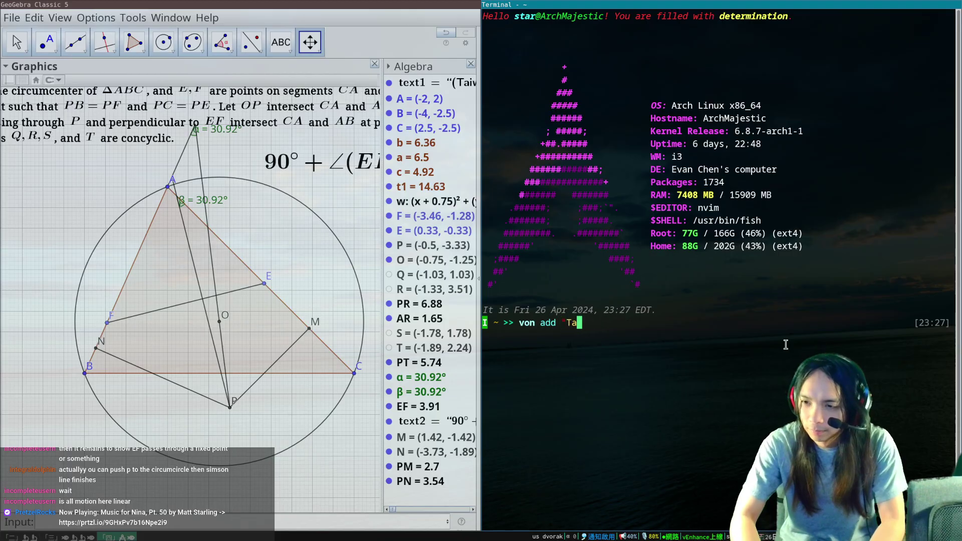
text(an 2024/)
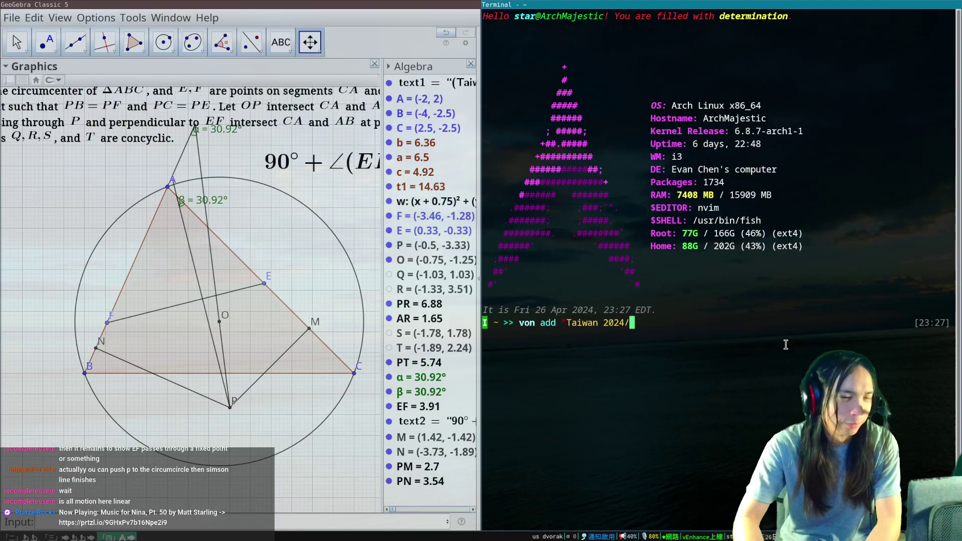
text(")
key(Return)
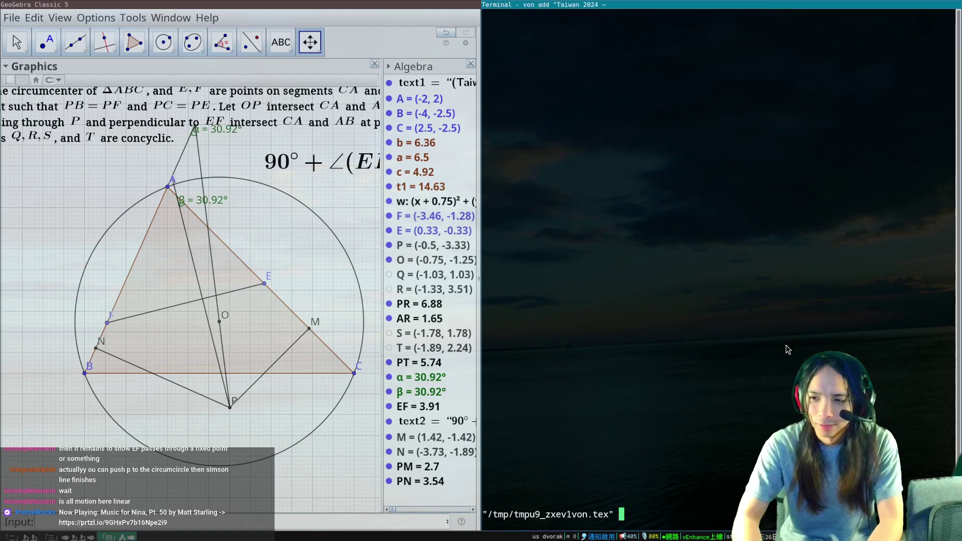
Step: Paste the copied problem statement into the entry file and delete its "(Taiwan 2024 National Olympiad)" heading line
key(k)
key(k)
key(k)
key(k)
key(d)
key(d)
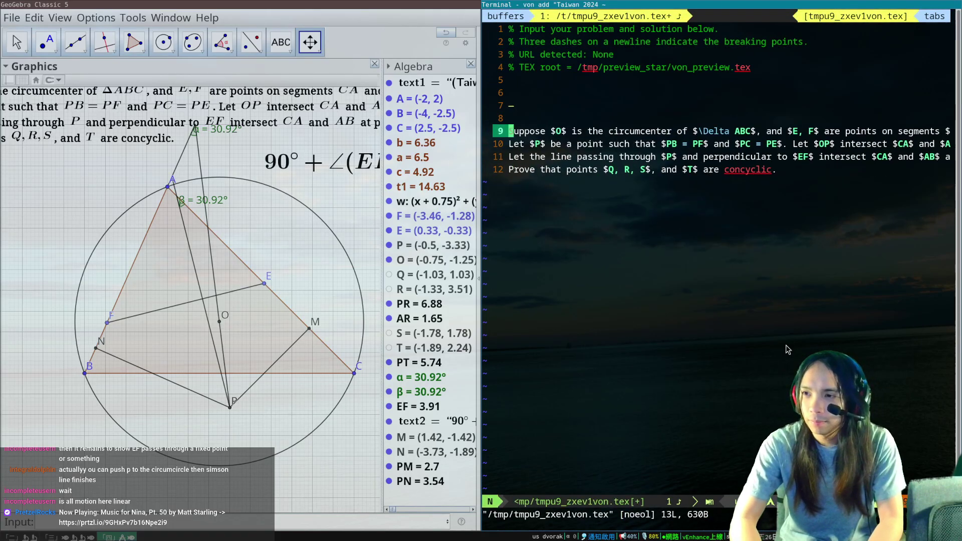
Step: Break the first sentence after the triangle $ABC$ and rewrite "$E, F$" as "$E$ and $F$"
key(f)
key(shift+d)
text(cwtriangle)
key(Escape)
key(f)
key(comma)
key(a)
key(Return)
key(Escape)
key(f)
key(comma)
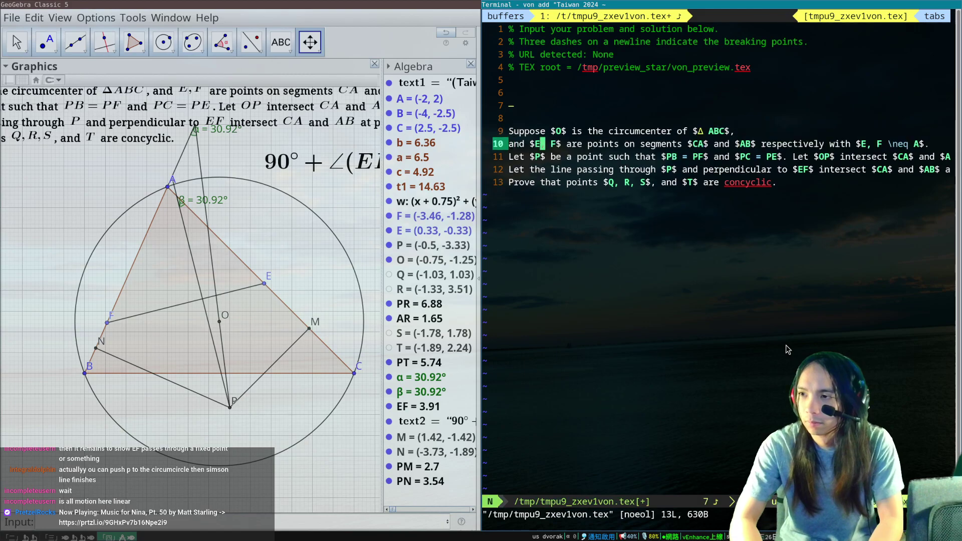
text(s $CA$ and $)
key(Escape)
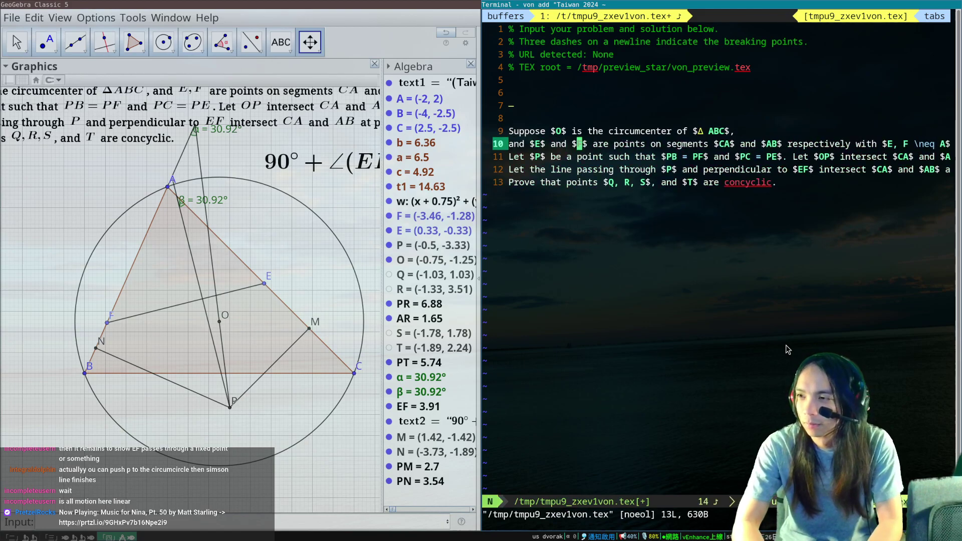
Step: Put the sentence beginning "Let $OP$ intersect" on its own line
key(f)
key(w)
key(h)
key(r)
key(Return)
key(f)
key(comma)
key(k)
key(shift+j)
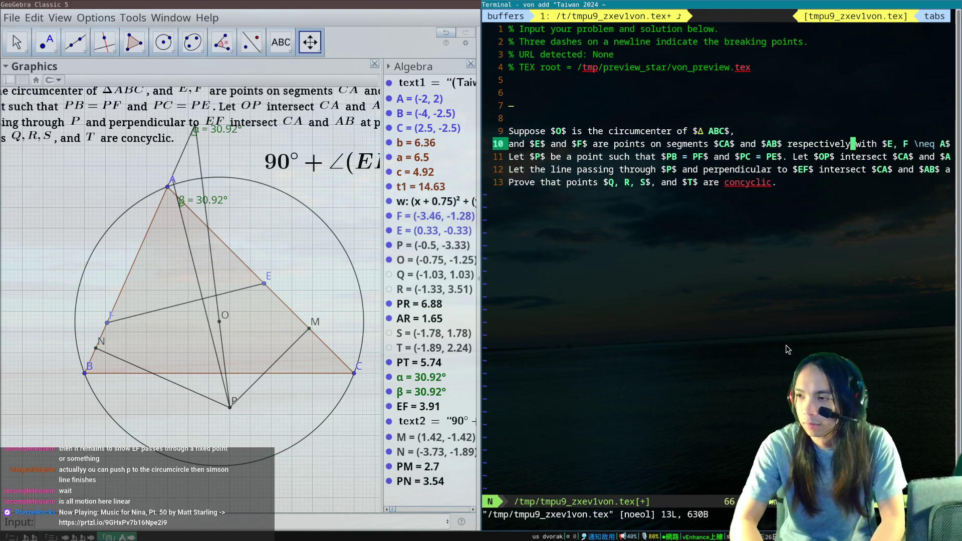
key(shift+4)
key(a)
key(Escape)
key(j)
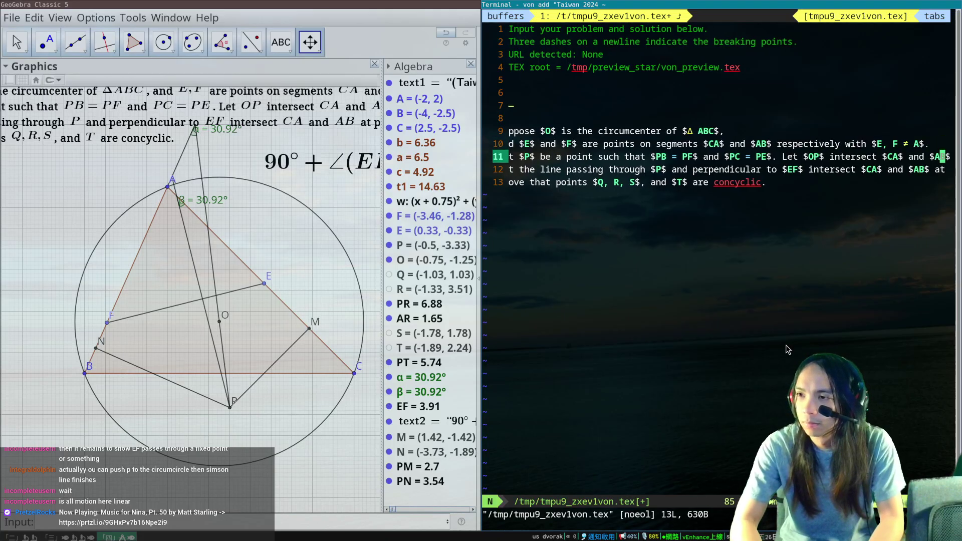
key(shift+f)
key(period)
key(a)
key(Return)
key(Escape)
text(j)
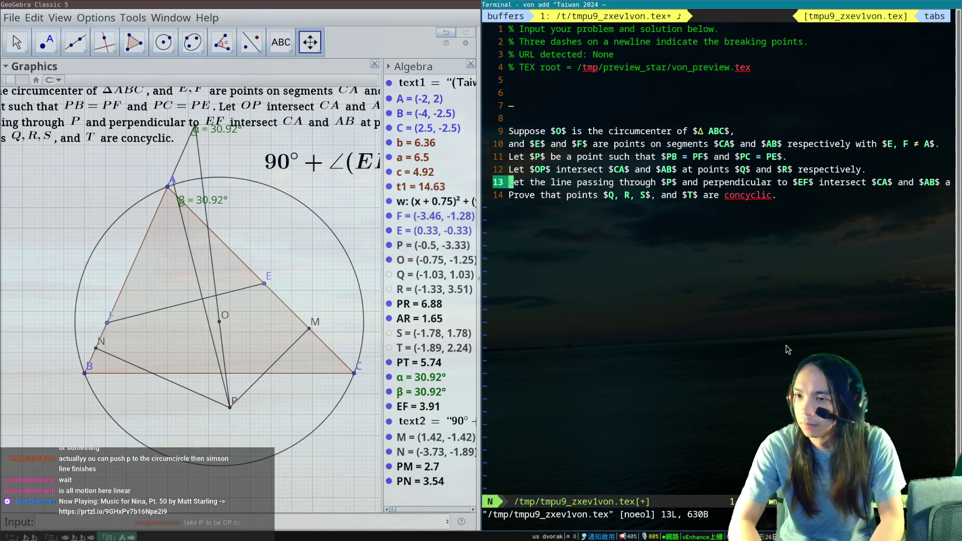
text(/at)
Step: Break the perpendicular-line sentence before "at points $S$ and $T$ respectively"
key(Return)
key(i)
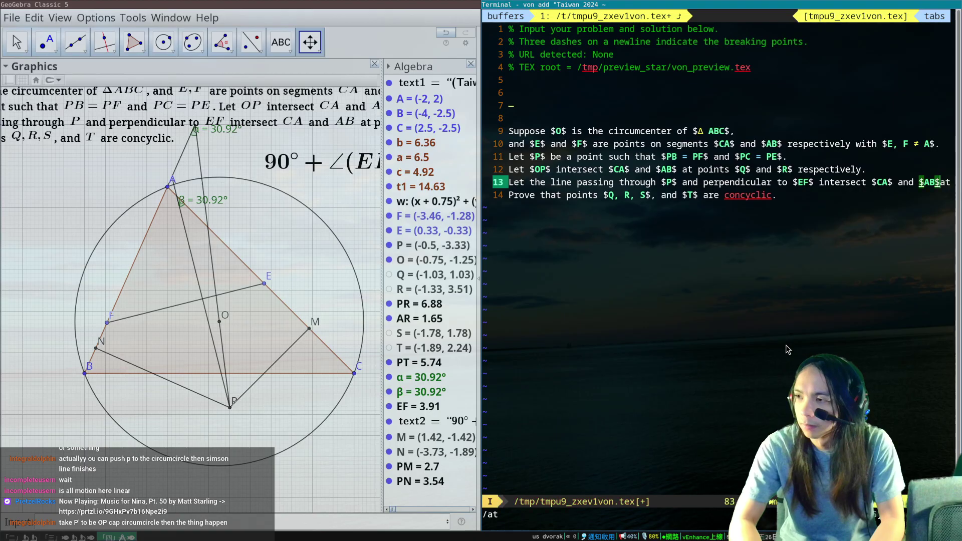
key(Return)
key(Escape)
Step: Split "$Q, R, S$" in the final sentence into separate math expressions "$Q$, $R$, $S$"
key(j)
key(f)
key(comma)
text(ints $S$ and $T$ respectively.)
key(Escape)
text(with $)
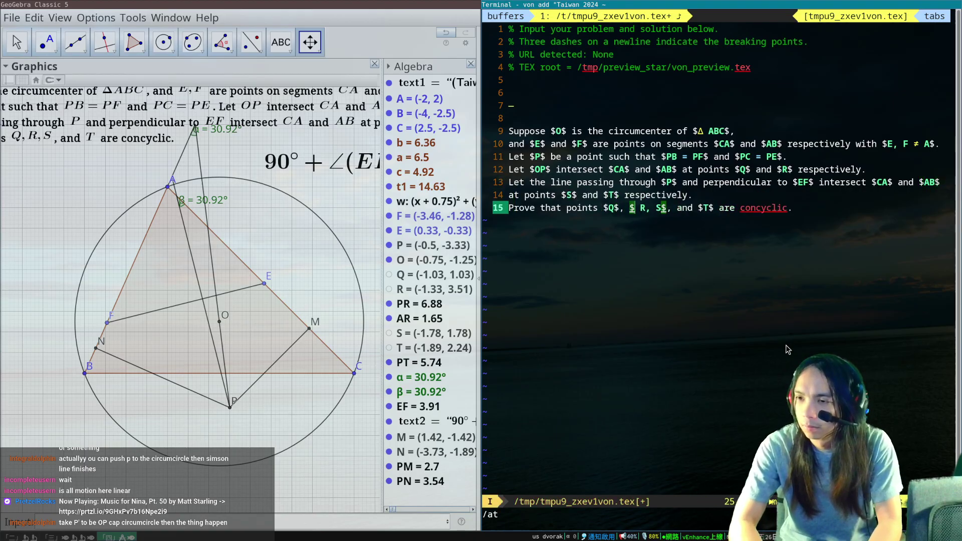
key(Escape)
text(la$)
key(Escape)
text(with $)
key(Escape)
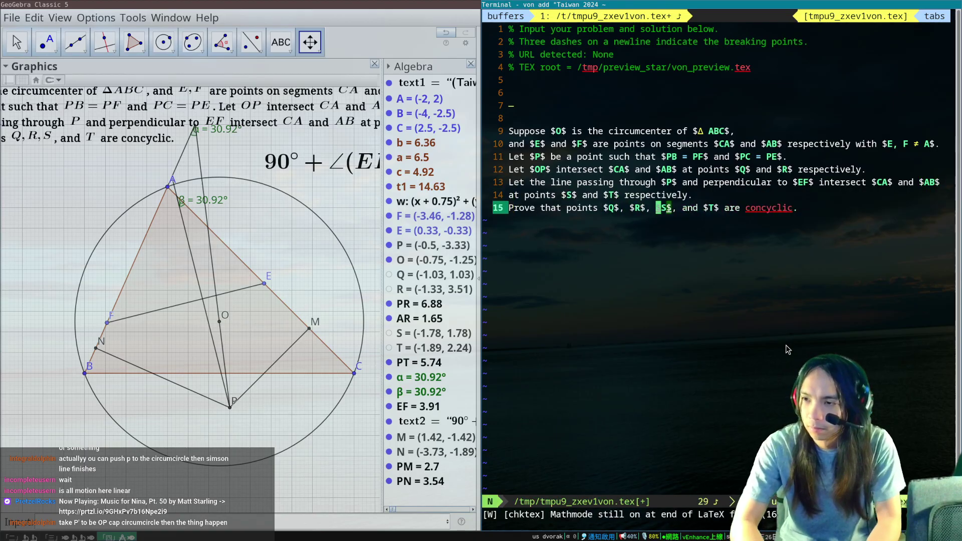
Step: Add a "---" separator below the problem statement and begin the solution with "Note that"
key(o)
key(Return)
text(---)
key(Return)
key(Return)
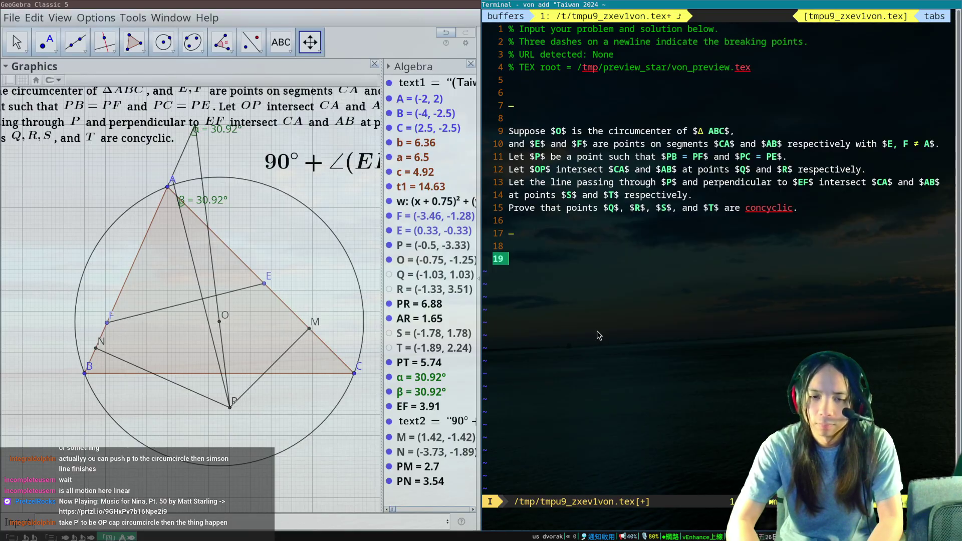
text(Note that)
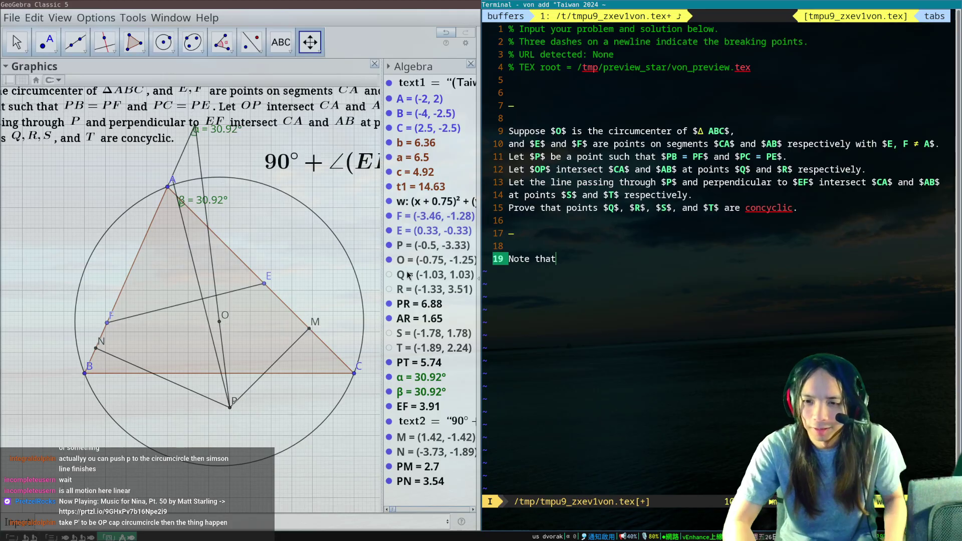
Step: In the GeoGebra diagram, show points Q, R, S and T and hide both text objects, text1 and text2
click(390, 275)
click(390, 289)
click(389, 333)
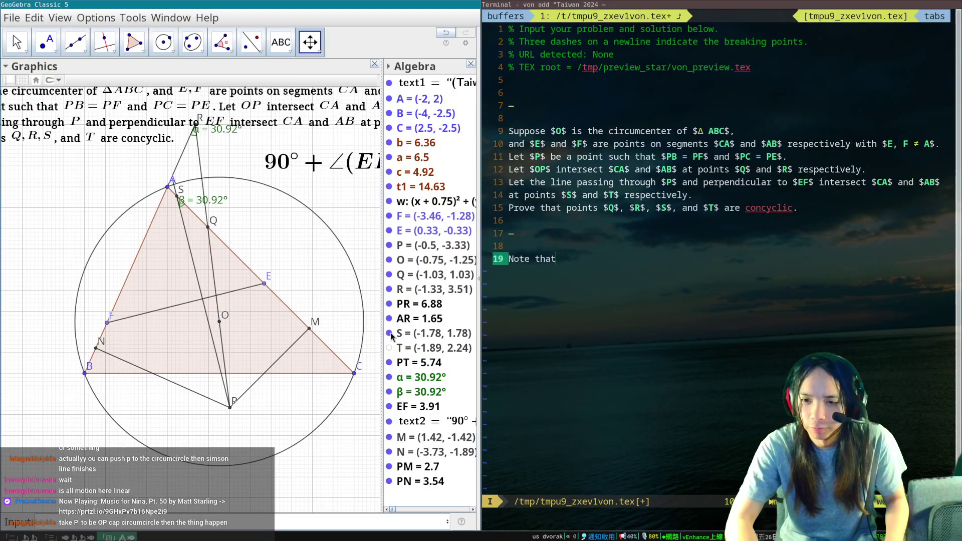
click(389, 348)
click(390, 82)
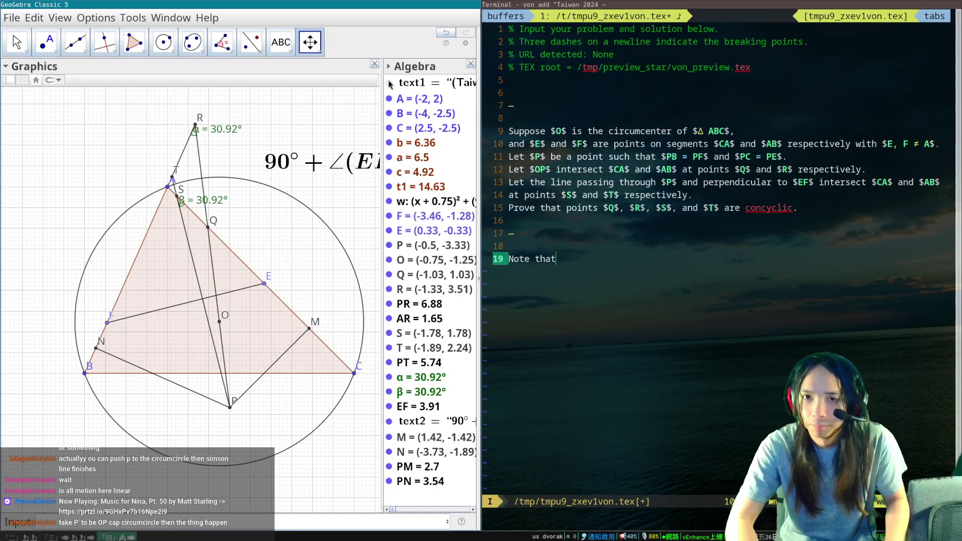
click(389, 421)
Step: Save the entry's TeX file in the terminal editor
click(582, 266)
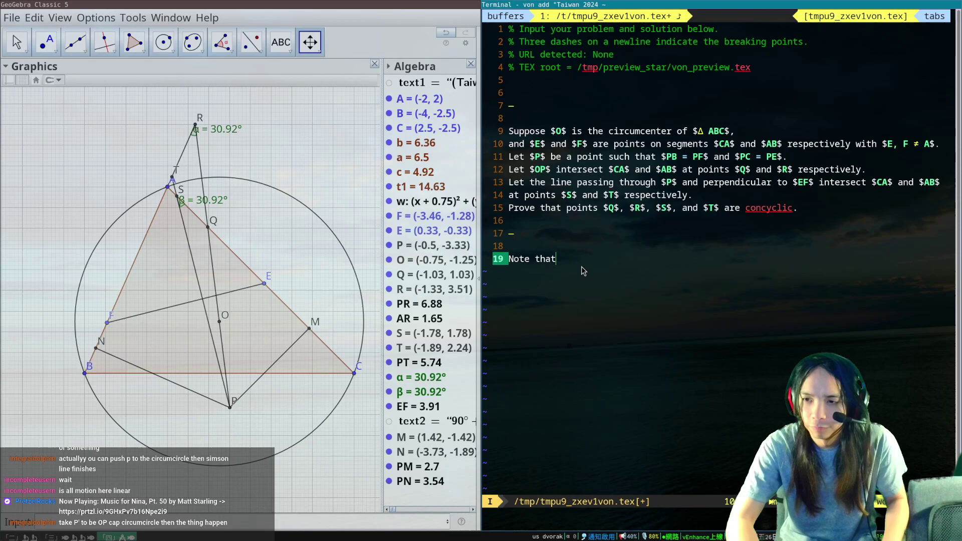
key(Escape)
text(:w)
key(Return)
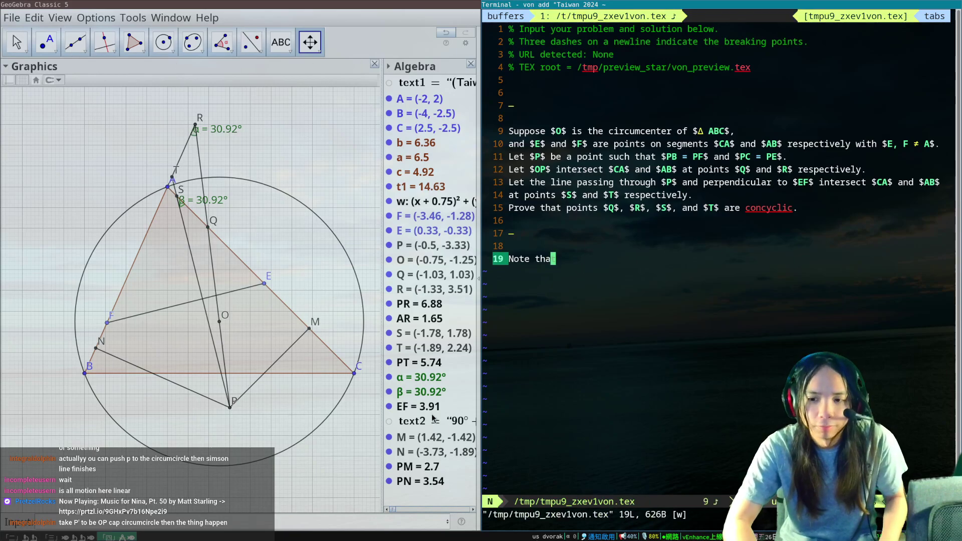
Step: Hide the angles α and β in the diagram and move the crowded labels around A, S and T apart
click(390, 392)
click(389, 377)
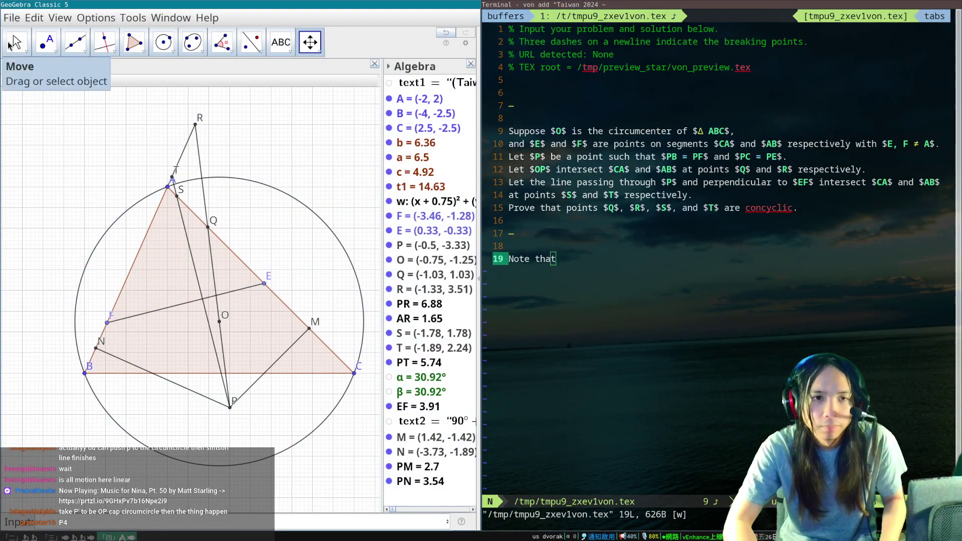
click(24, 44)
drag(179, 195, 175, 201)
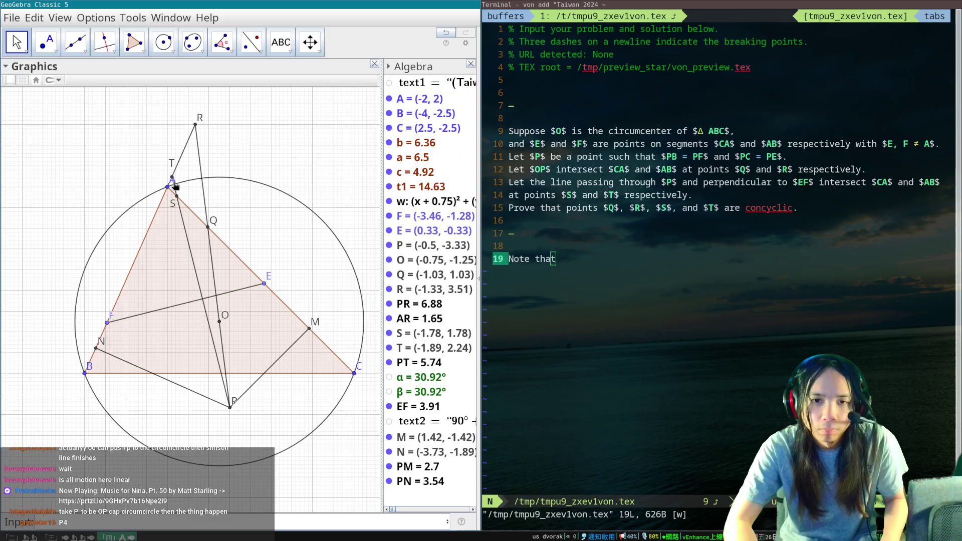
drag(175, 186, 162, 187)
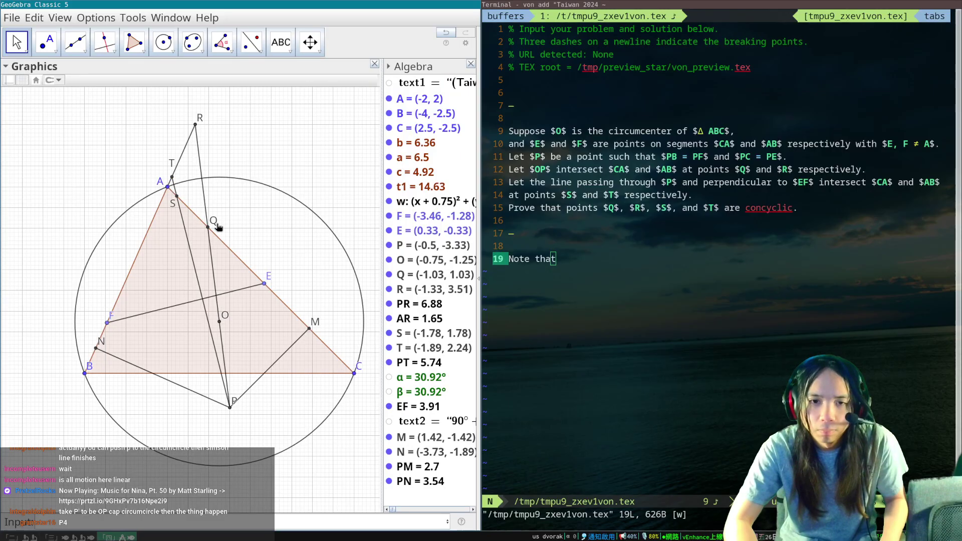
Step: Insert an align* environment on a new line after "Note that" in the TeX file
click(608, 305)
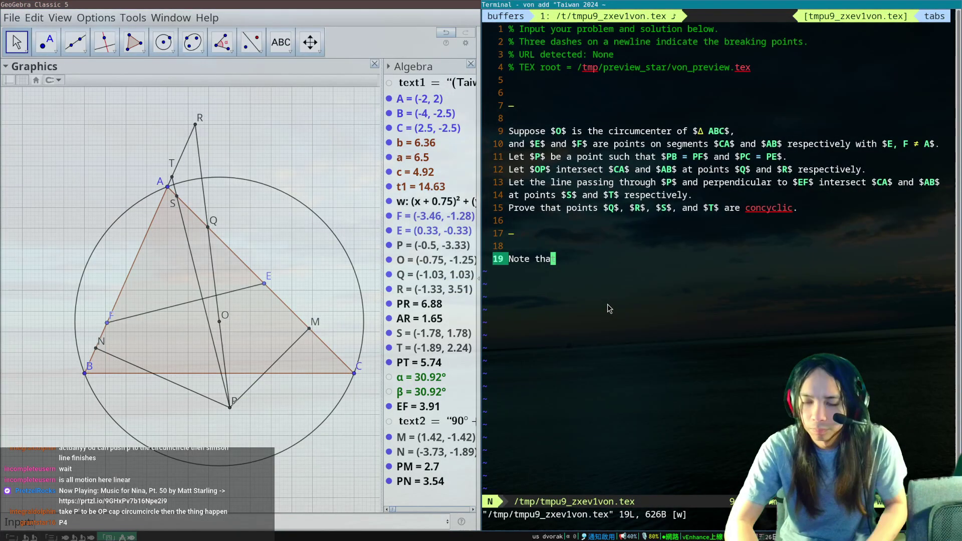
key(0)
key(shift+a)
key(Return)
text(\begin{align*})
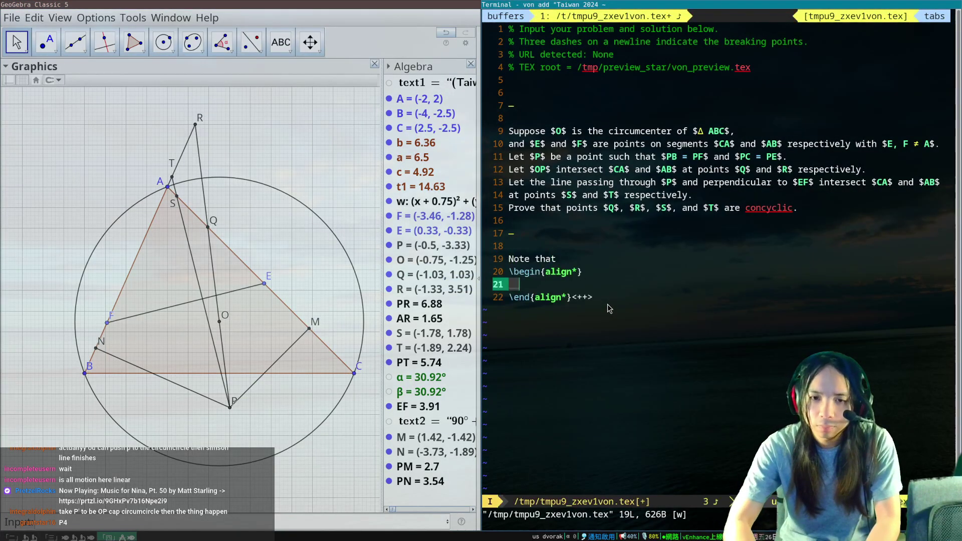
text( 	 \end{align*}<++>\dang)
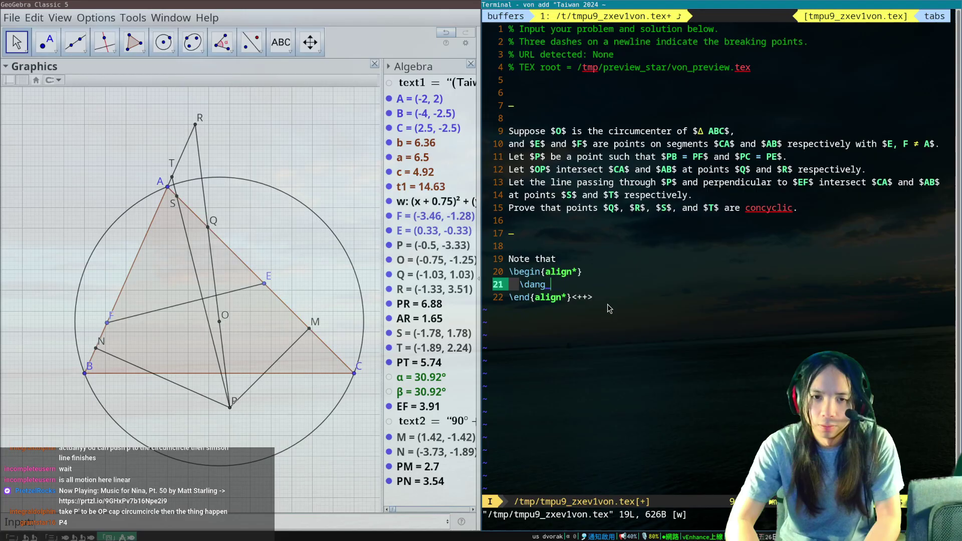
text( QST &= \dang()
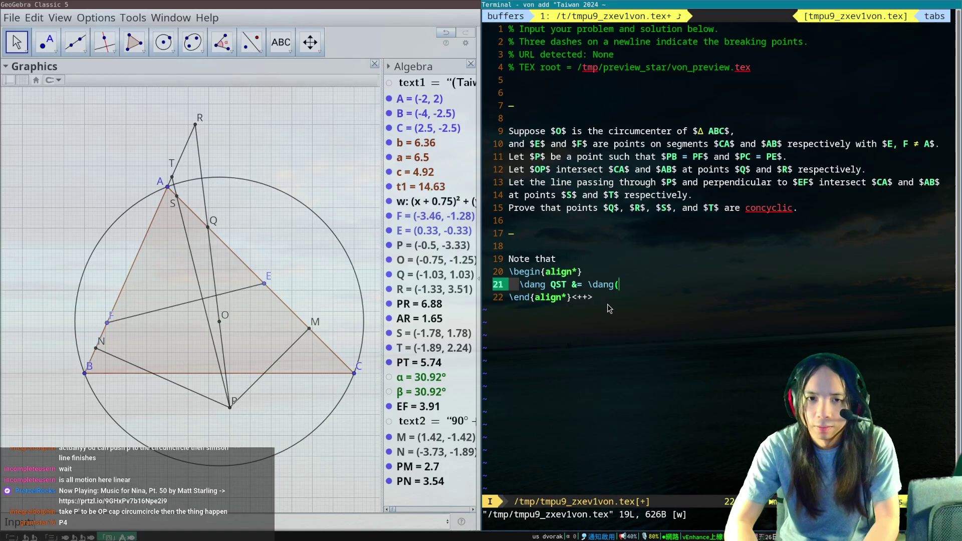
Step: Write the first align line as \dang QST &= \dang(\ol{PST}, \ol{AC}) = 90\dg + \dang(\ol{EF}, \ol{AC}) \\
text(\ol{PST}, \)
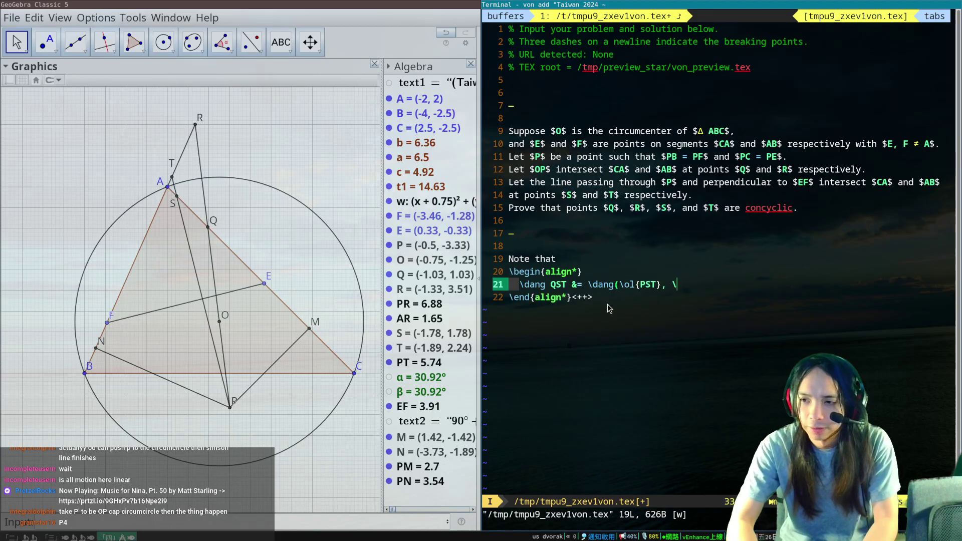
text(ol{AC}) = \dang)
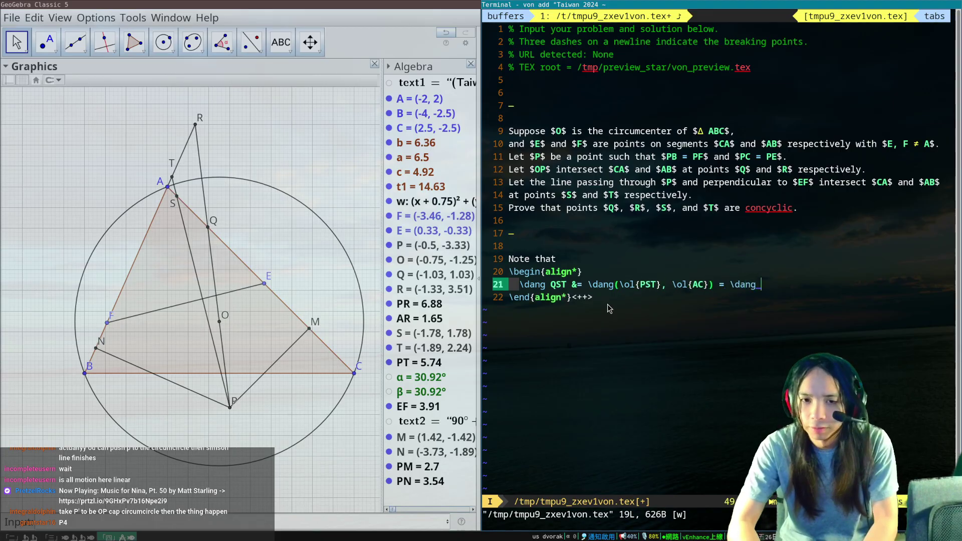
text(90\dg )
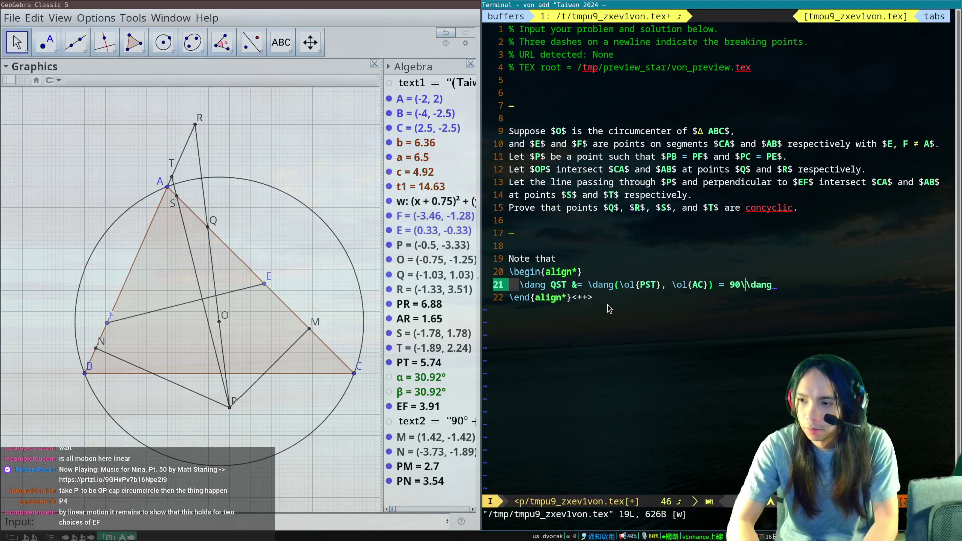
text(+ )
text((\o)
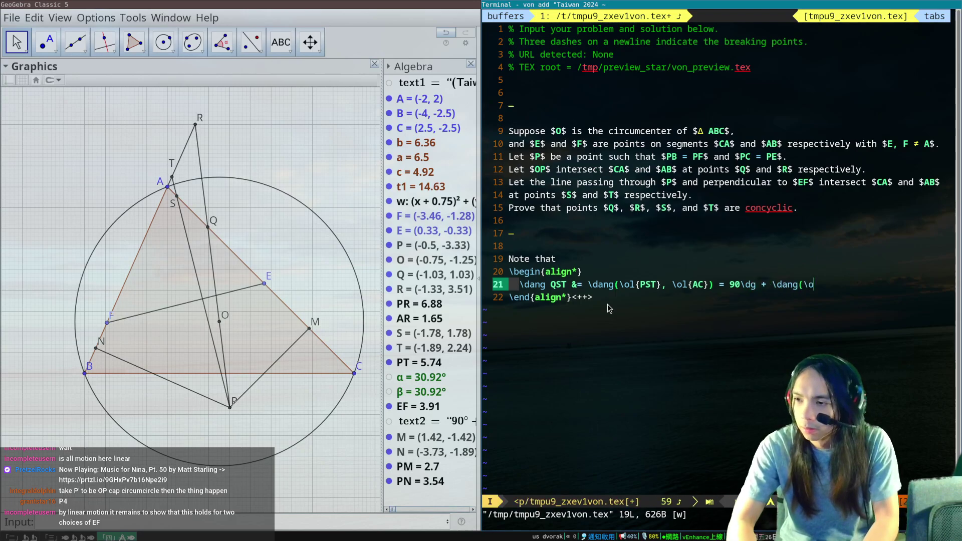
text(l{EF}, \ol{AC}) \\)
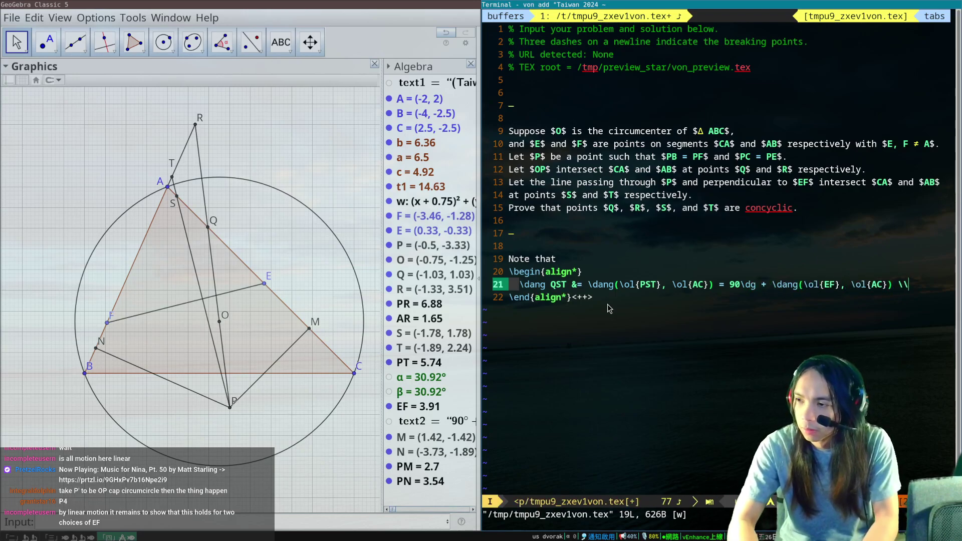
Step: Write the second align line as \dang QRT &= \dang(\ol{AB}, \ol{OP}). and finish the environment
key(Return)
text(\dang QRT &= \d)
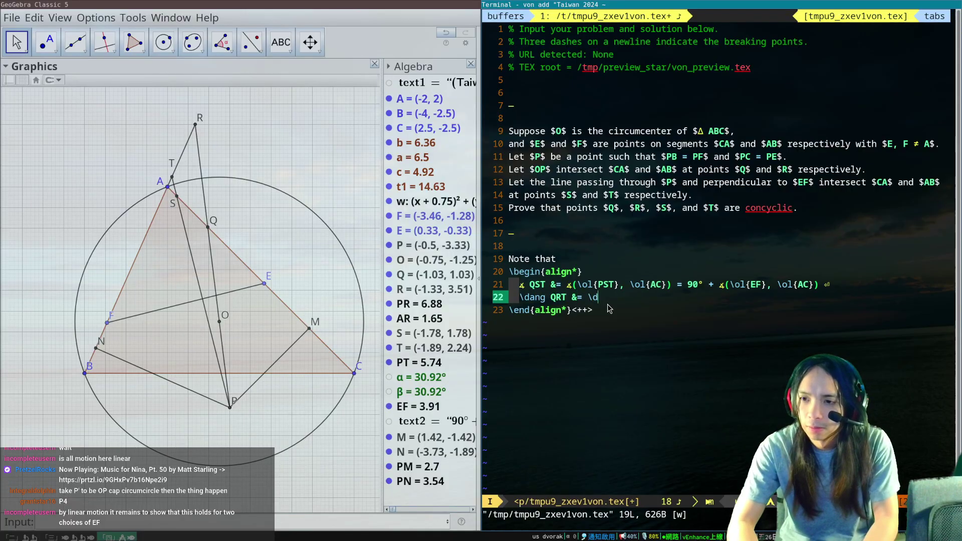
text(ang)
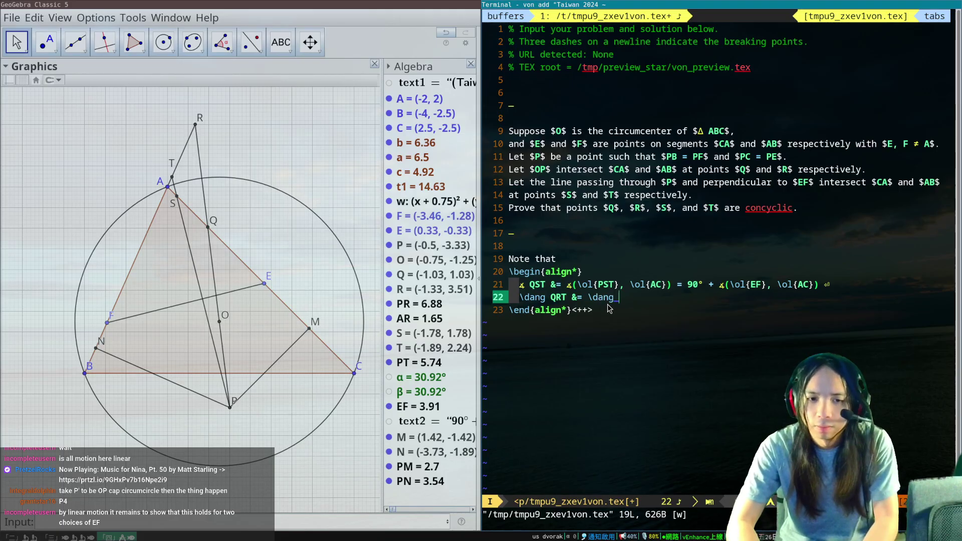
text((\ol{AB},)
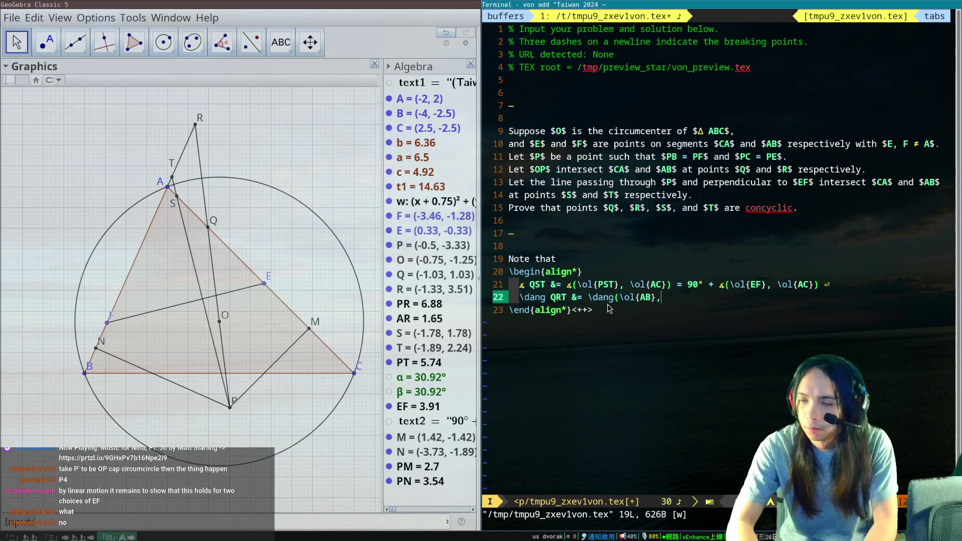
text( \ol{)
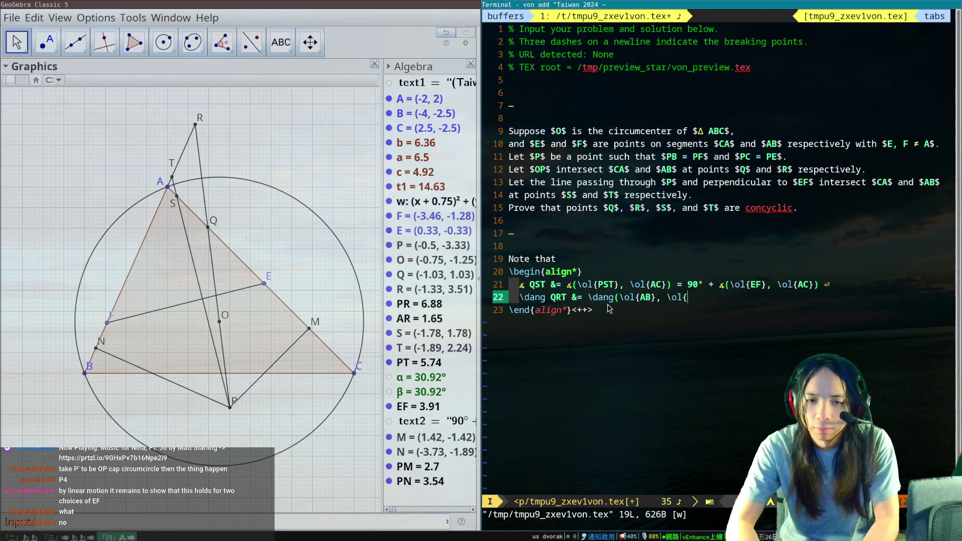
text(OP}).)
key(ctrl+j)
Step: Below the align block, write "So we can erase all the points $Q$, $R$, $S$, $T$ from the picture"
key(Return)
text(So we)
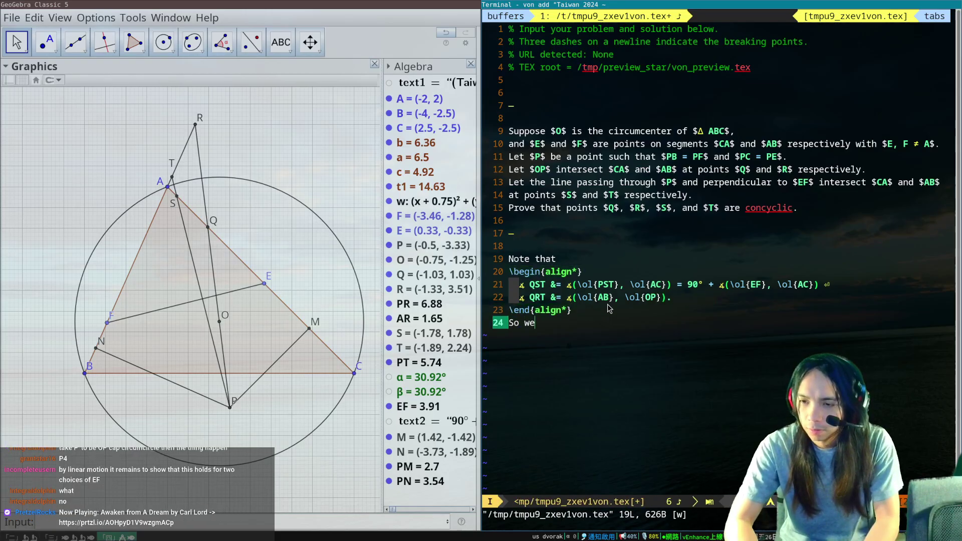
text( can erase all the points $P$,)
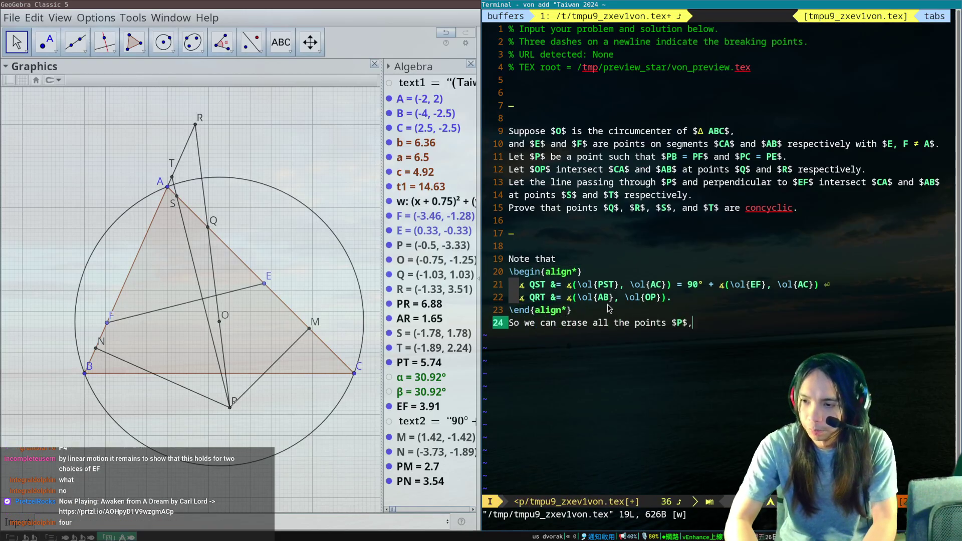
text( $)
key(Escape)
key(b)
key(b)
text(rQ)
key(shift+a)
text(R$,)
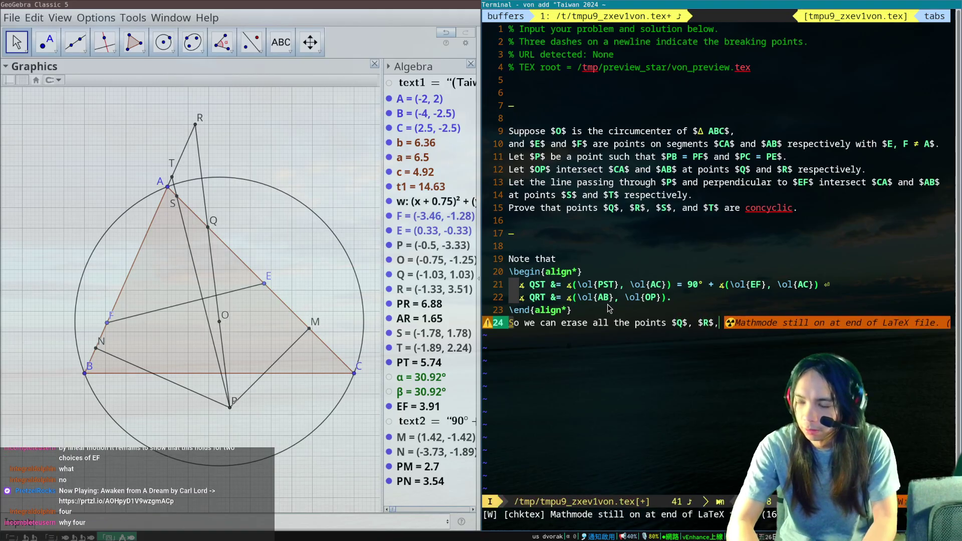
text( $S$, $T$ from teh)
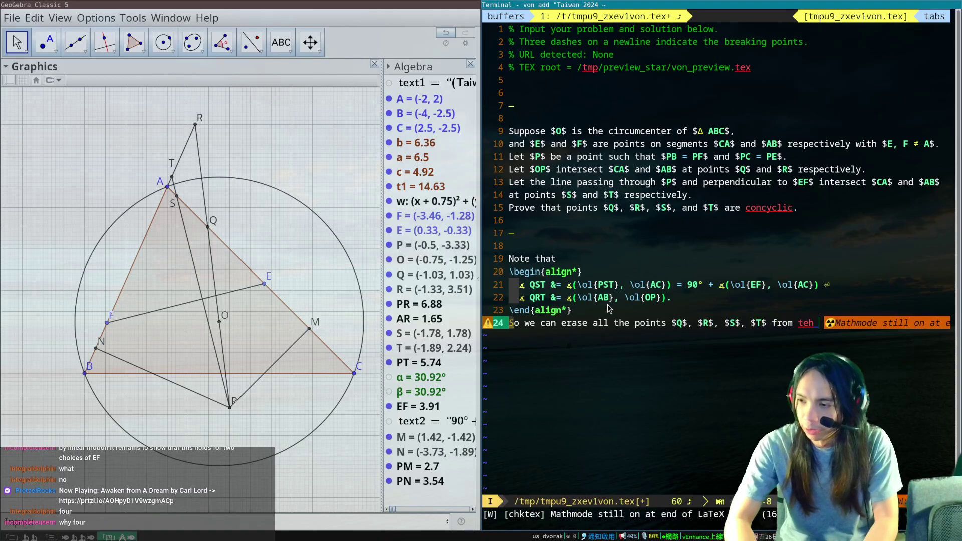
text( picture)
Step: Continue the sentence on a new line with "and focus just on proving the claim that:" and insert a claim* environment below it
key(Return)
text(and fo)
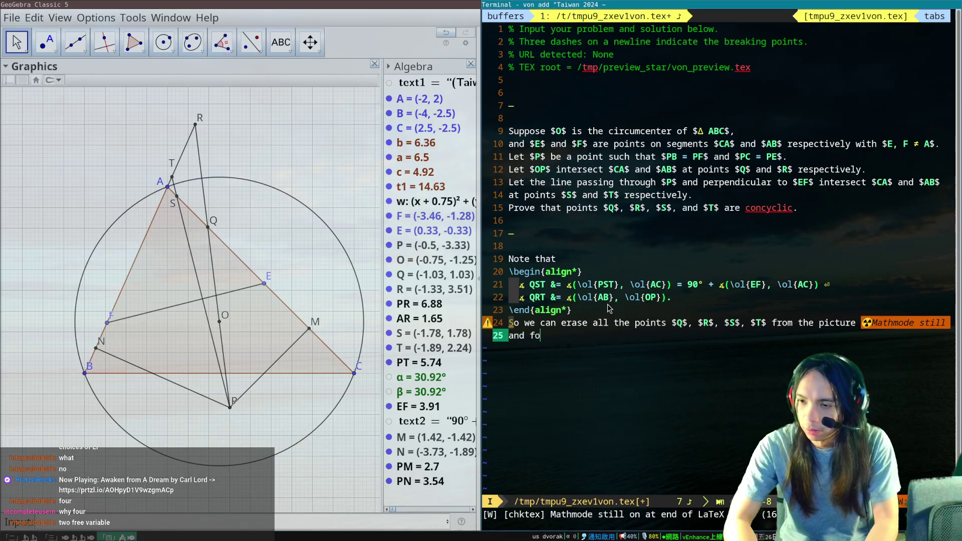
text(cus just on proving the claim that:)
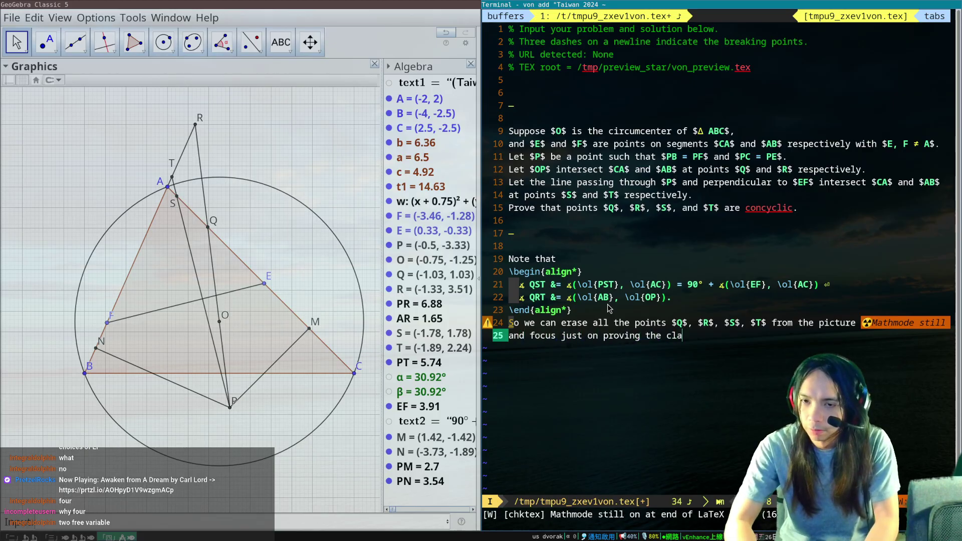
key(Return)
text(claim:)
key(Tab)
Step: State the claim as $\dang(\ol{AB}, \ol{OP}) = \dang(\ol{EF}, \ol{AC}) + 90\dg$. and finish the claim environment
text($\d)
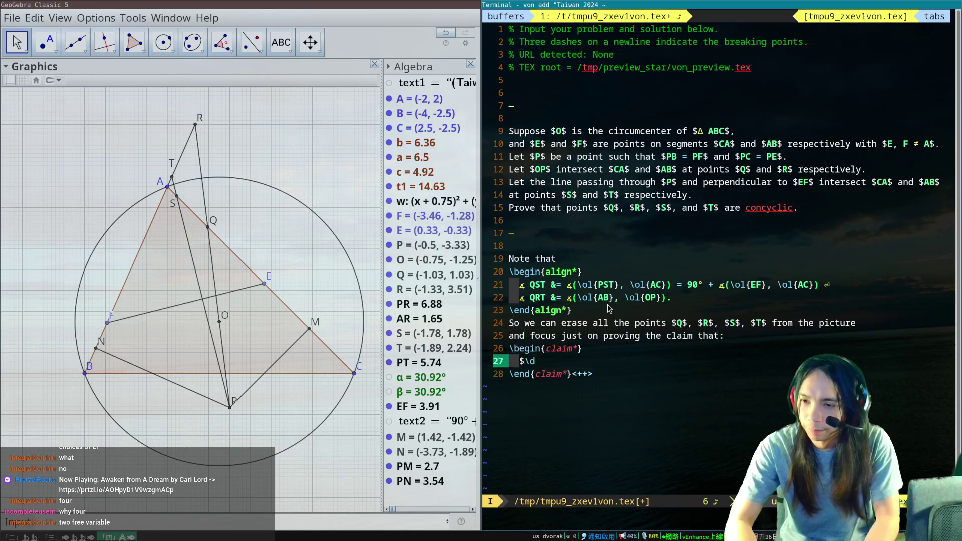
text(ang(\ol{AB}, \ol{)
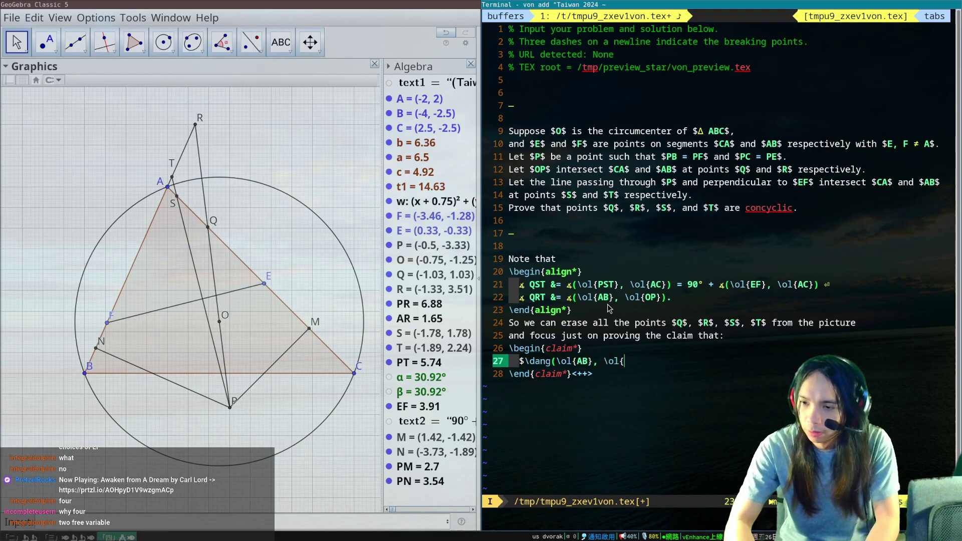
text(OP}) = \dang(\ol)
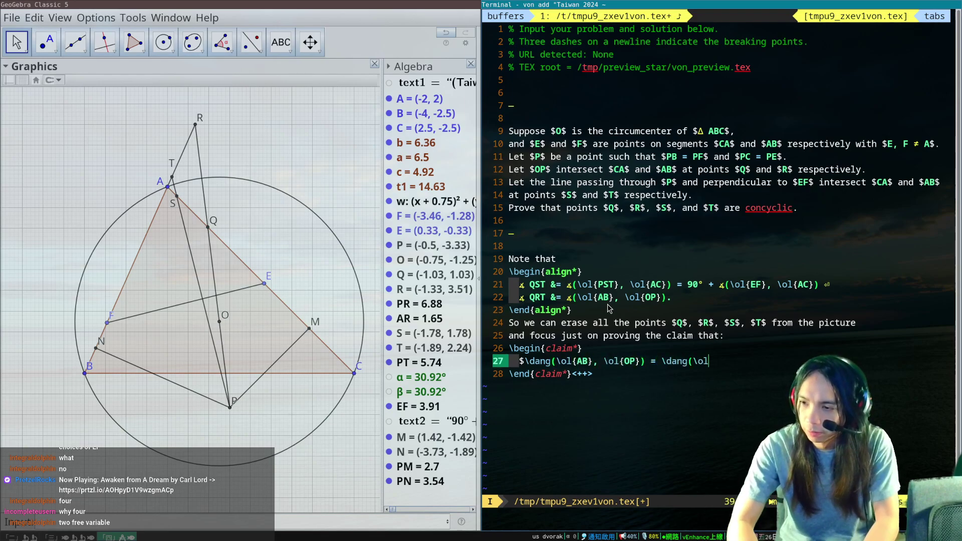
text({EF}, \ol{A)
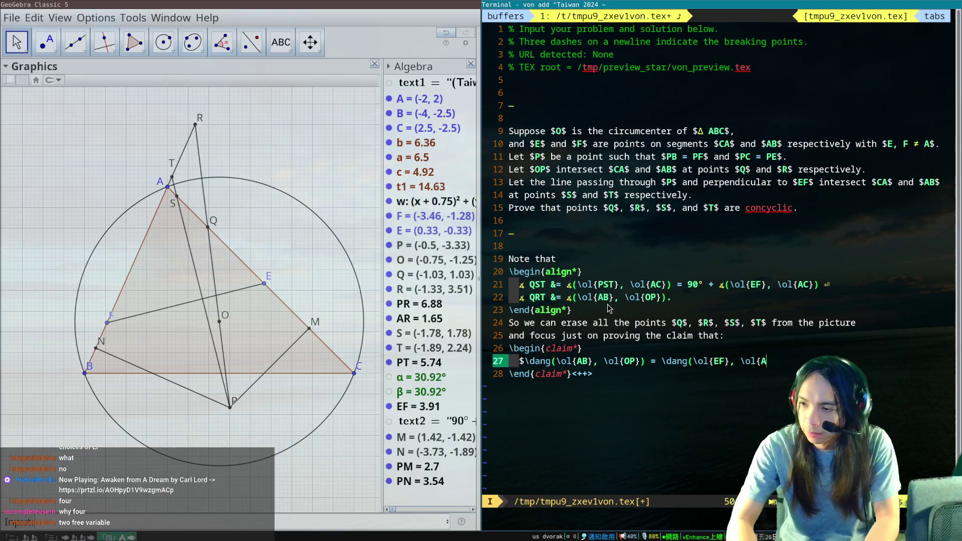
text(C}) + 90)
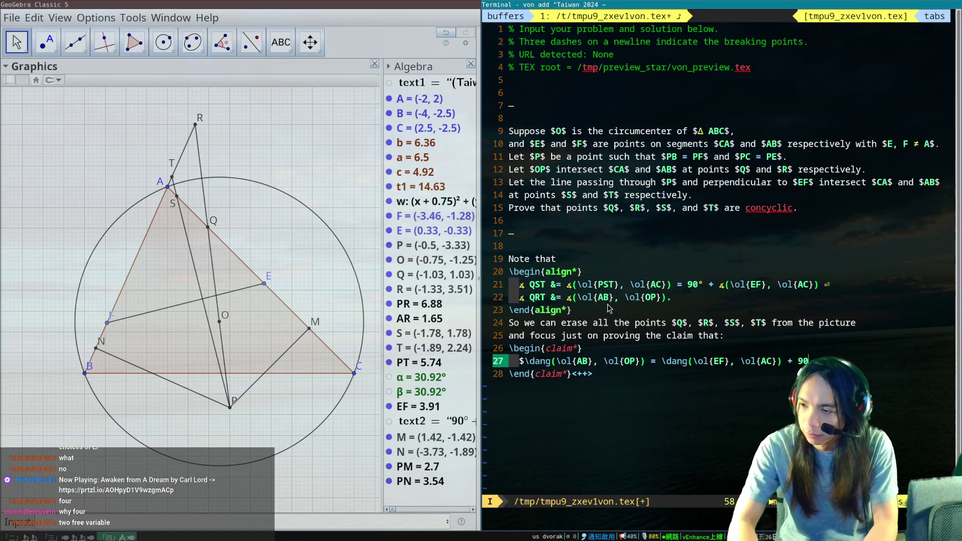
text(\dg$.)
key(ctrl+j)
Step: Insert a proof environment after the claim containing the lines "Use complex numbers." and "Let $P$ be any point"
key(Return)
key(Escape)
key(shift+o)
text(proof)
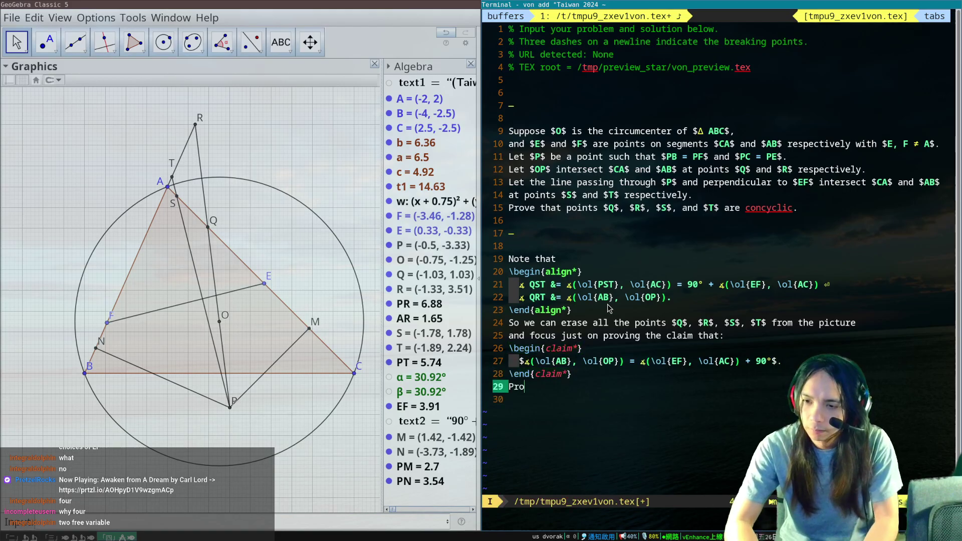
key(F5)
text(Use complex numbers.)
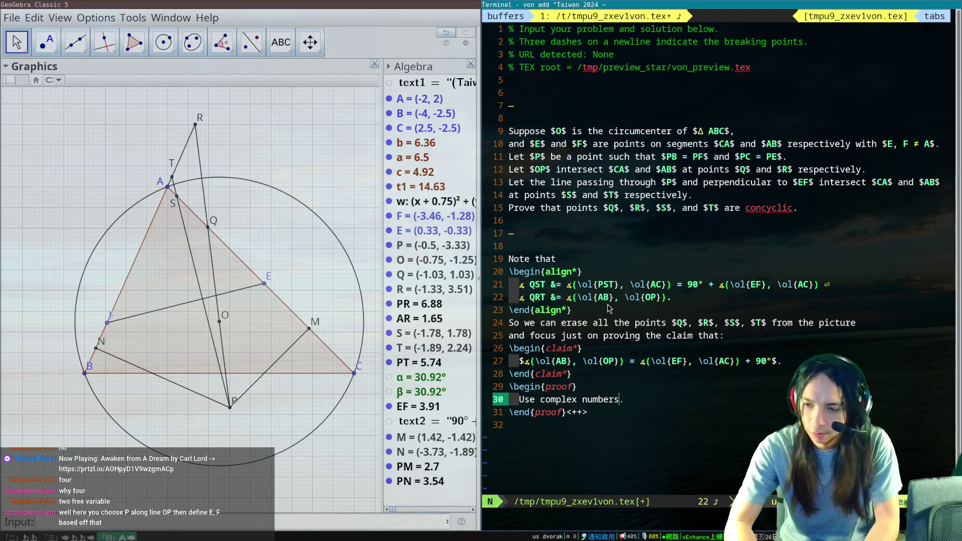
key(Return)
text(Let $P$ be any point)
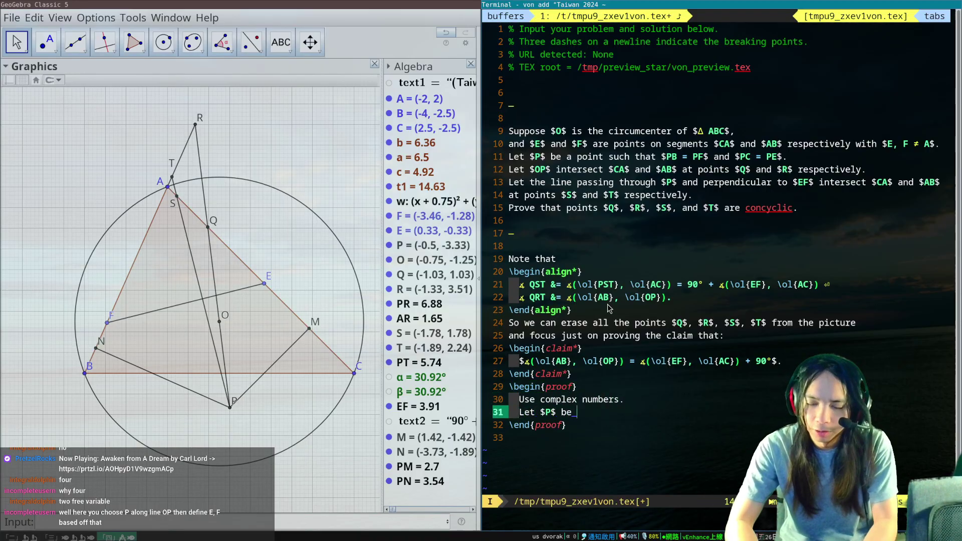
Step: Extend the proof's first sentence to "Use complex numbers with $ABC$ the unit circle."
key(Escape)
text(ki with $AbC$ )
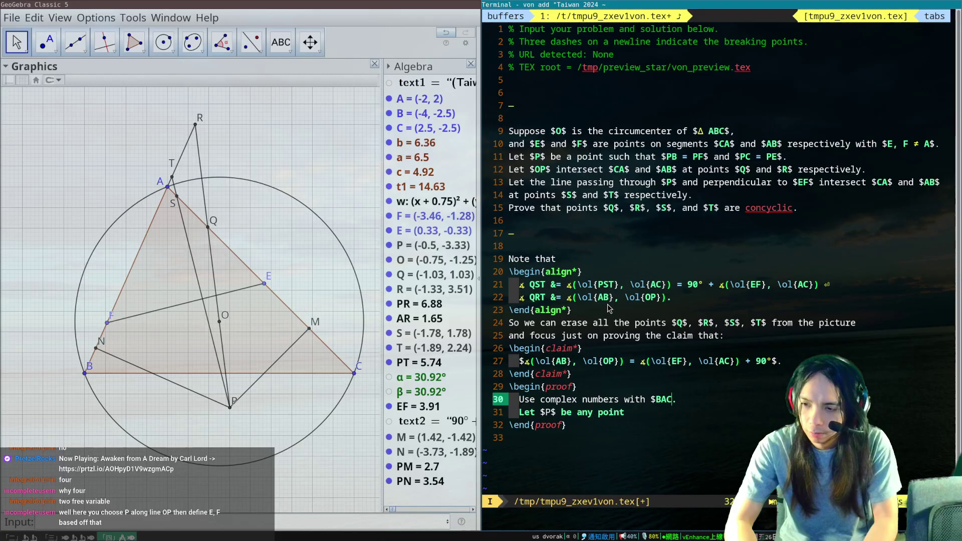
text(B)
key(Right)
key(Right)
key(Right)
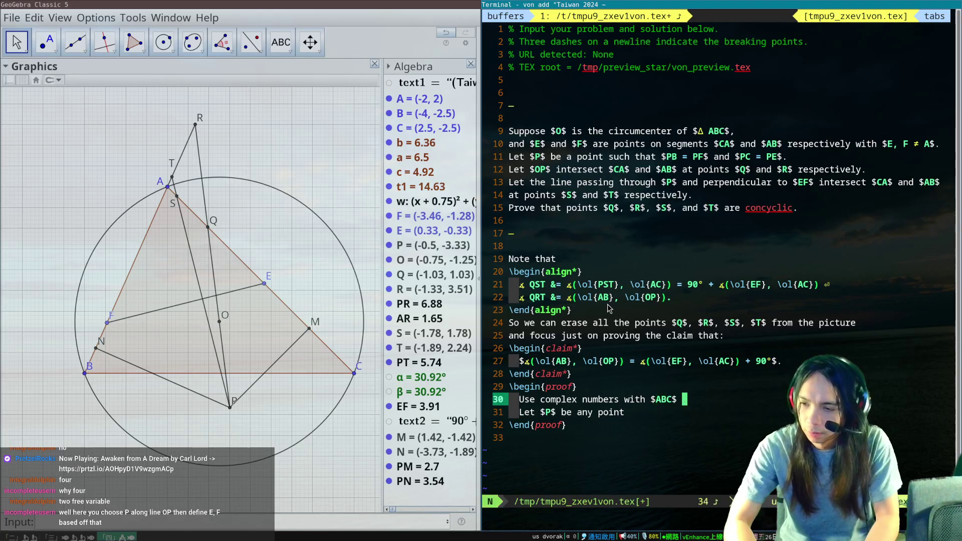
text(the unit circle)
key(Escape)
Step: Complete the sentence about $P$ as "Let $P$ be any point, with coordinate $p$."
text(j)
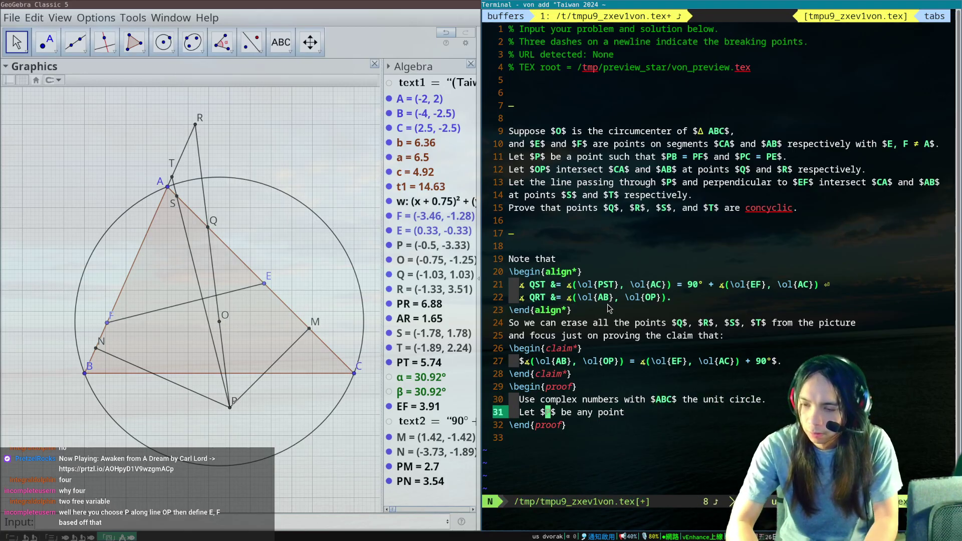
text(A.)
text( with c)
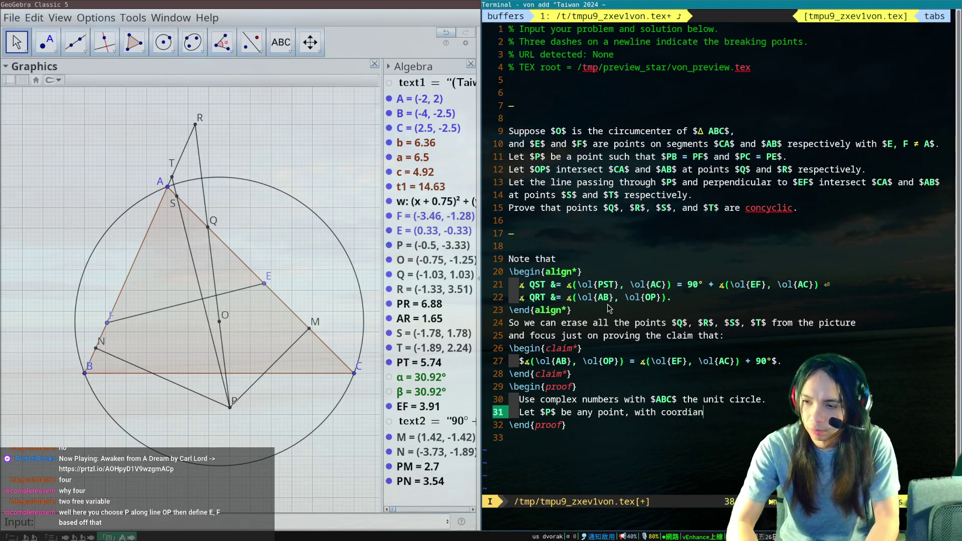
text(oordinate $p$)
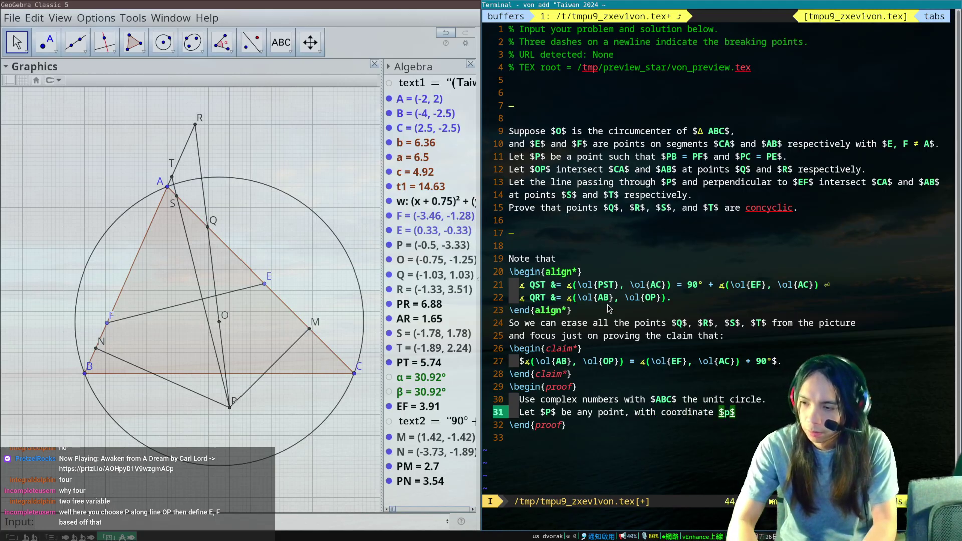
text(.)
Step: Add the proof line "Then the foot from $P$ to $\ol{AC}$ has coordinates", correcting the misspelled "foot"
key(Return)
text(Then the foto from $)
key(Escape)
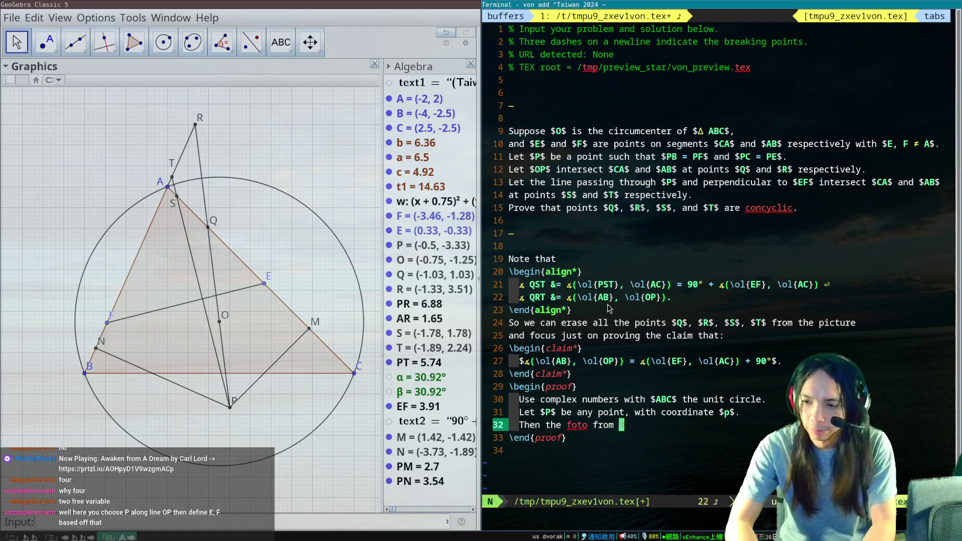
key(b)
key(b)
text(cwfoot)
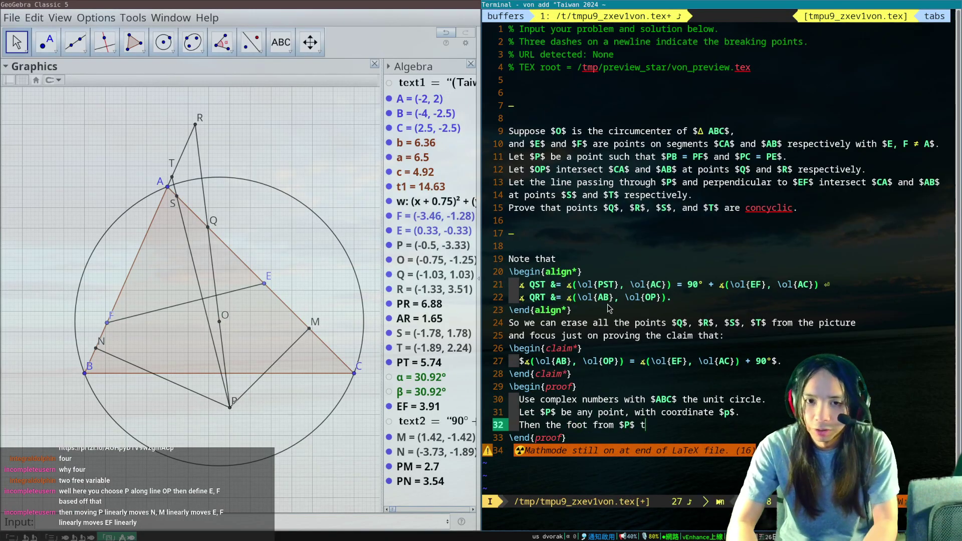
text(}$ has coordinates)
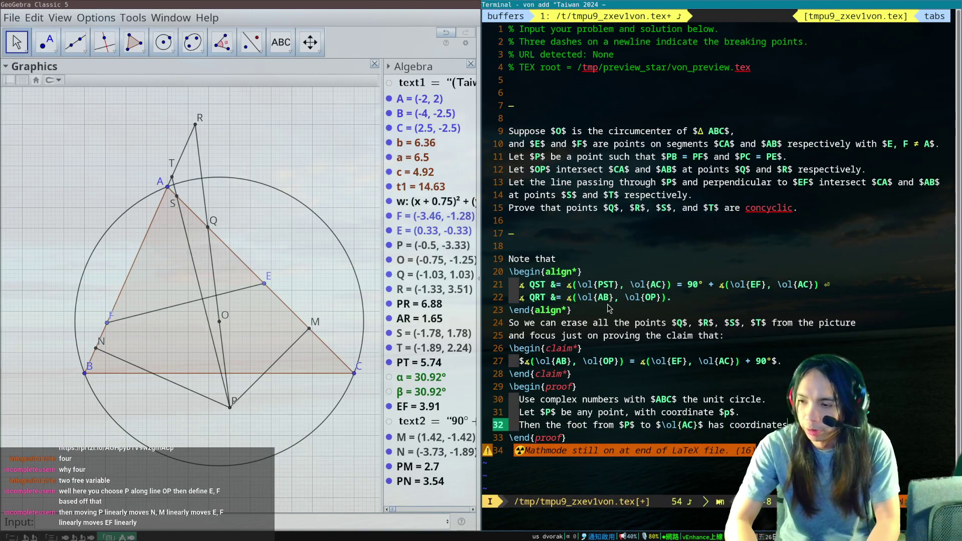
Step: Add the display equation \[ M \coloneqq \half \left( p + a + c - ac \ol p \right) \] on the next line of the proof
key(Return)
text(\[ m \coloneqq)
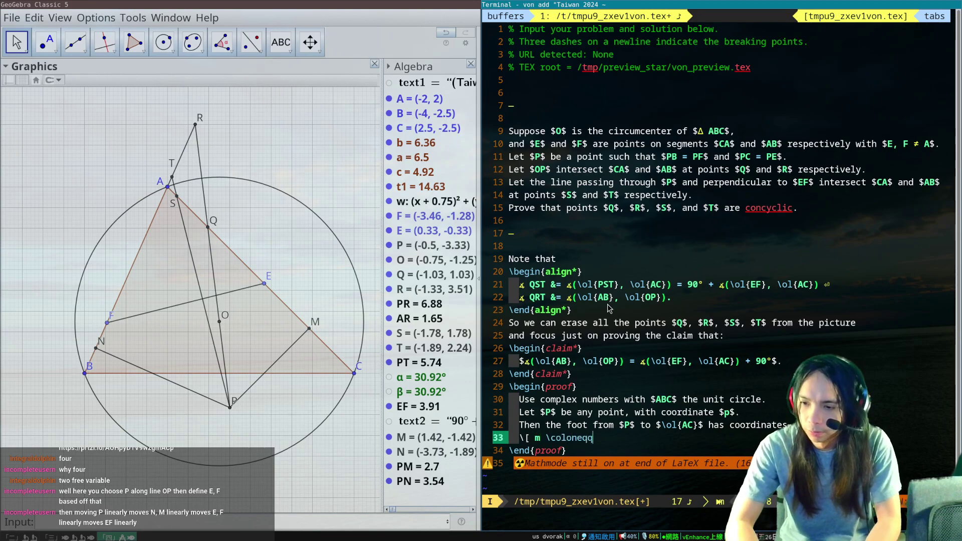
key(Escape)
key(shift+f)
key(m)
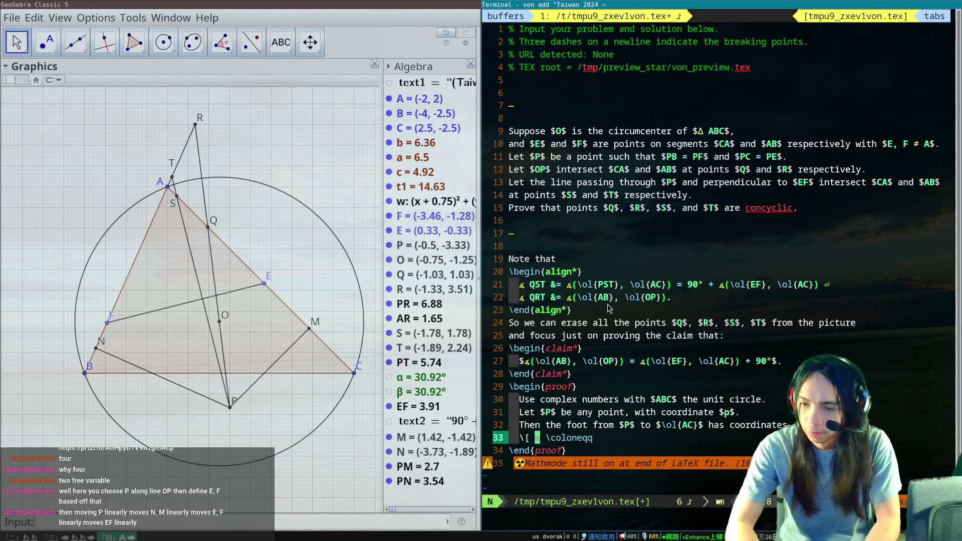
key(r)
key(shift+m)
key(shift+a)
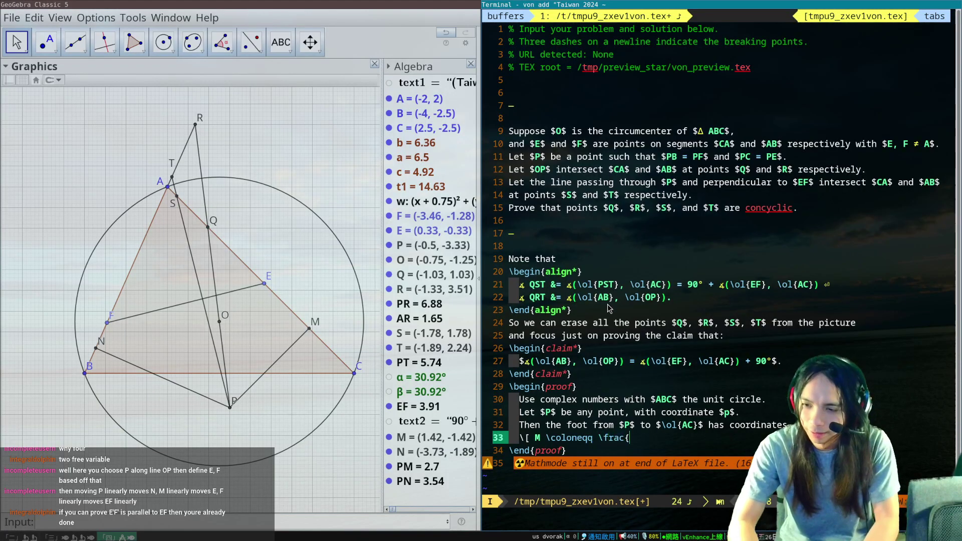
text(\half \left( p )
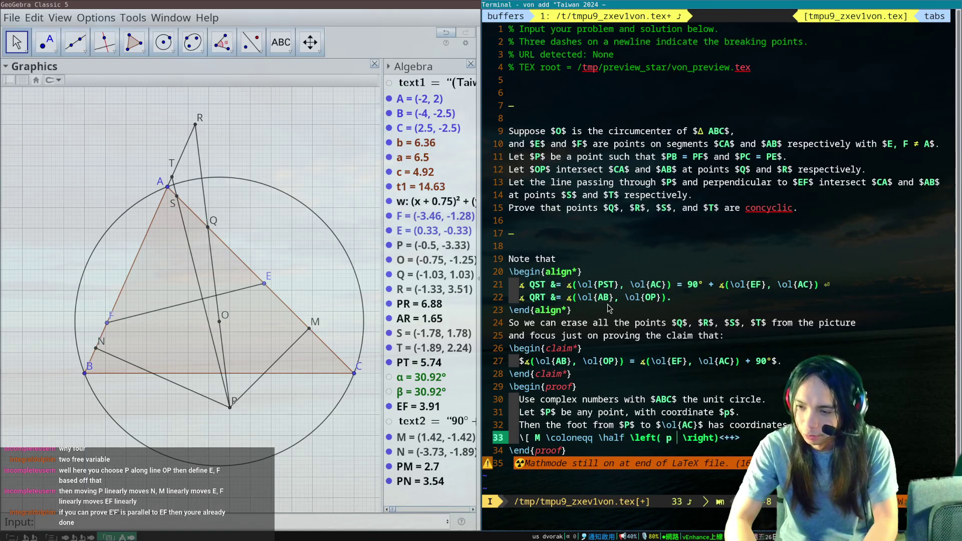
text( + a + c - ac)
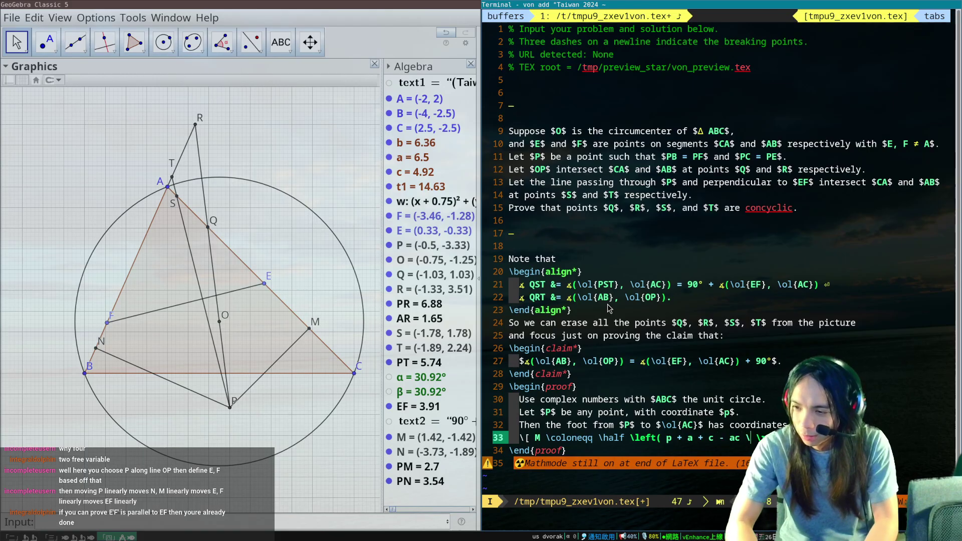
text( \o)
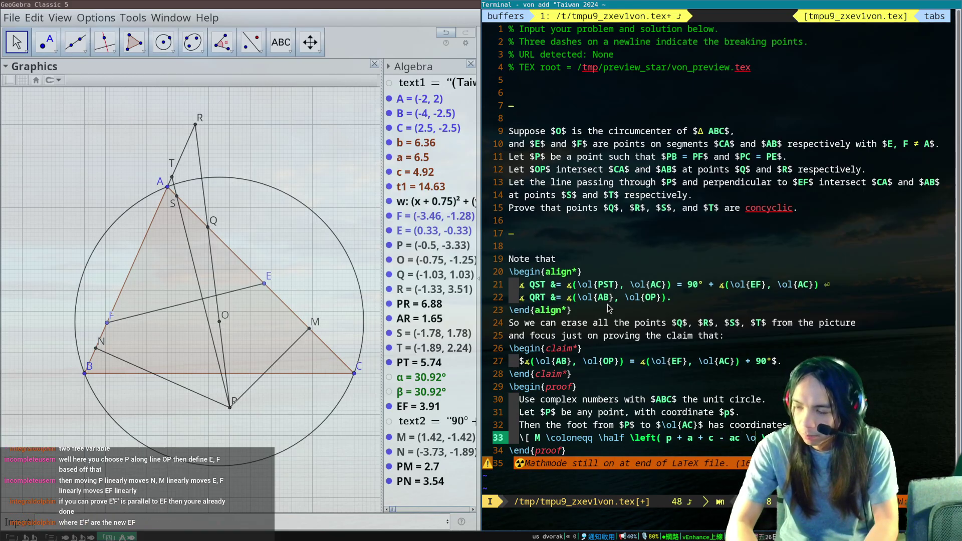
text(l p)
key(ctrl+j)
key(Escape)
Step: Complete the display equation for $M$ and add the line "and so (since $M$ is the midpoint of $\ol{EF}$" below it
text(oand so )
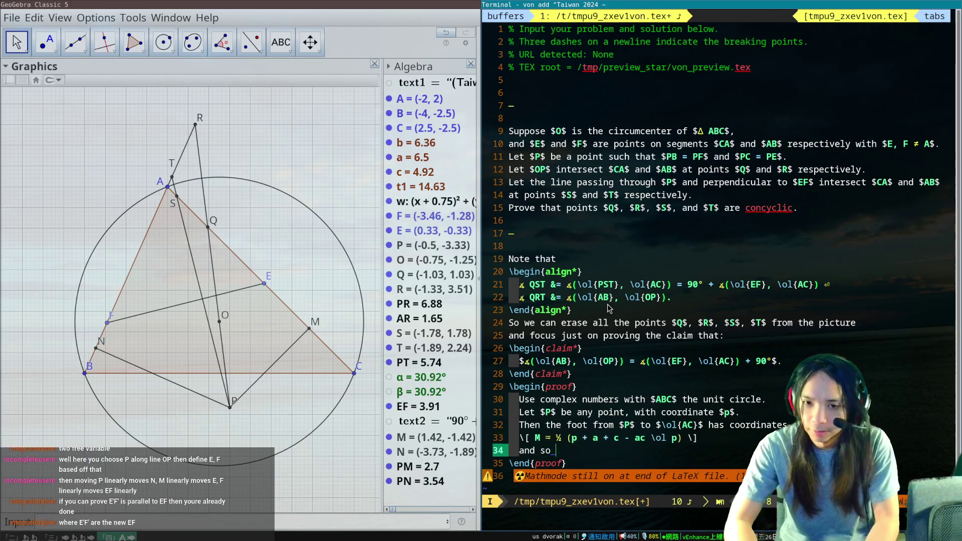
text(the point $E$ ha s)
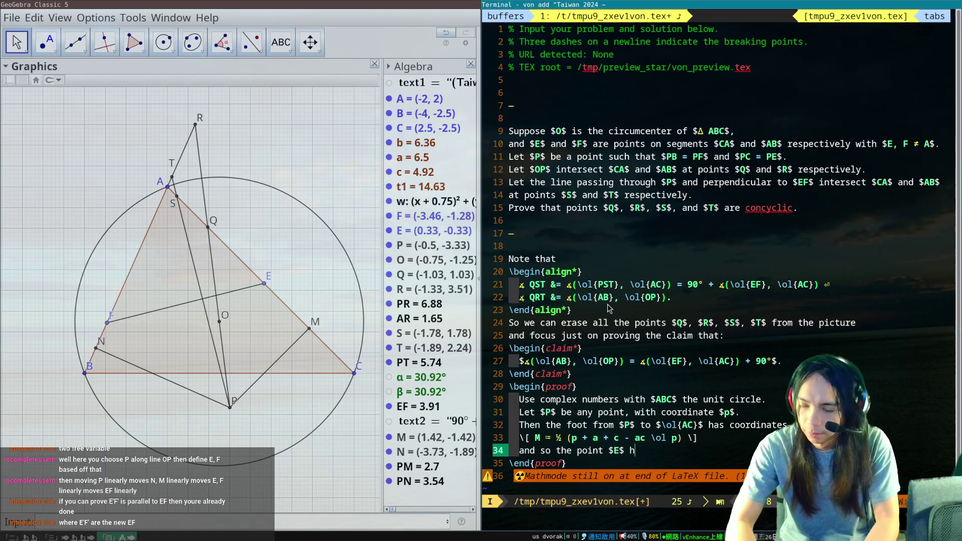
key(Escape)
text(0wC(since $M$)
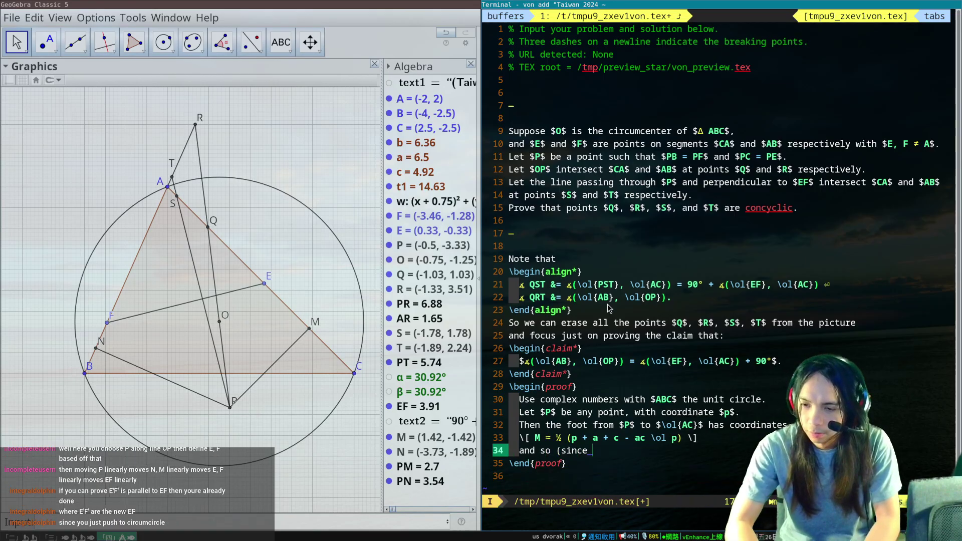
text( is the mi)
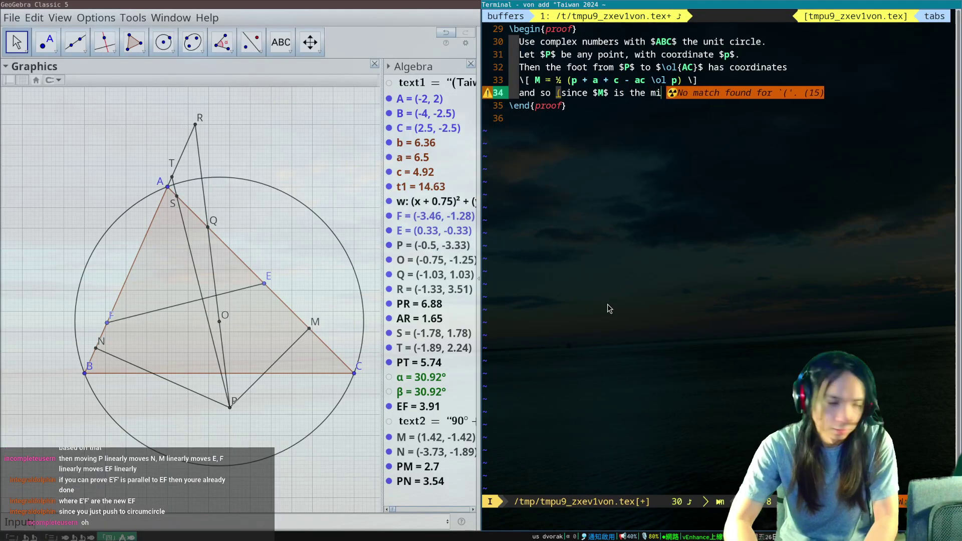
text(dpoint of $\ol{EF}$)
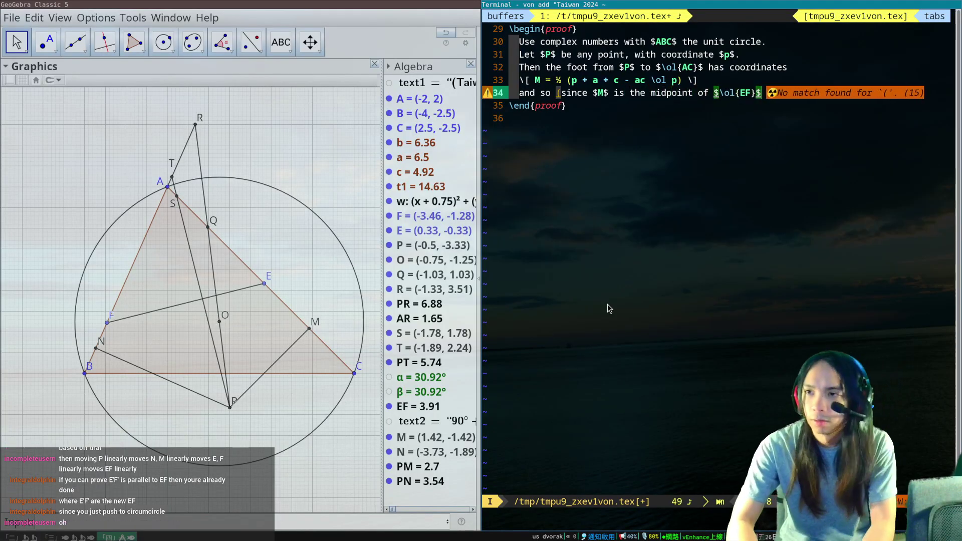
Step: Correct the segment in the midpoint remark to $\ol{EC}$ and finish the line with ") we get"
key(BackSpace)
key(BackSpace)
key(BackSpace)
text(C}$) we)
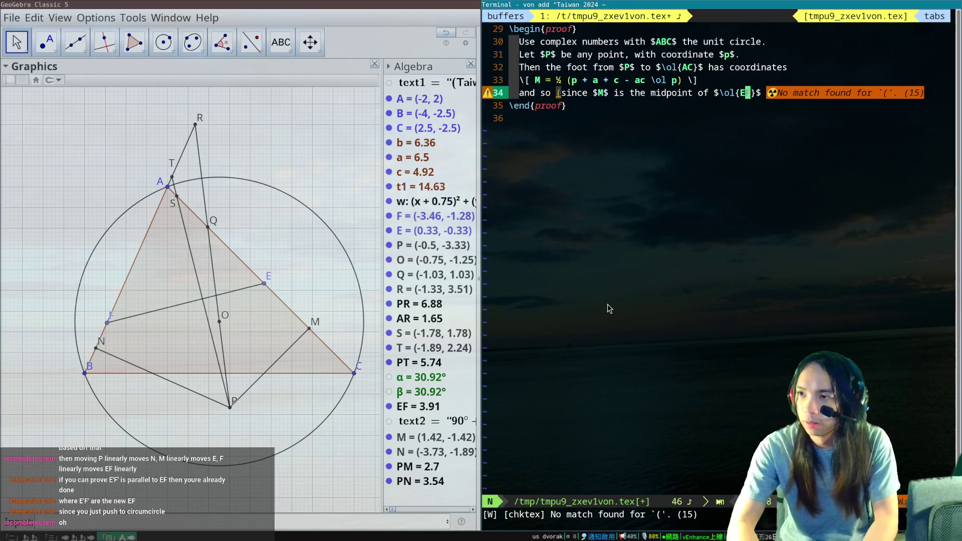
text( get)
Step: Add the display equation \[ E = 2 \cdot M - c = p + a - ac \ol p. \] on the next line
key(Return)
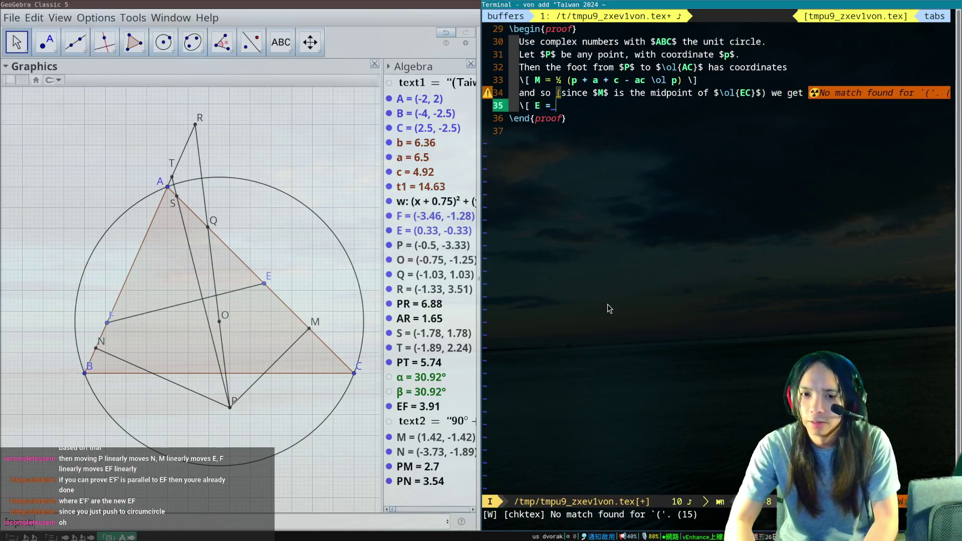
text(\[ E = 2 \)
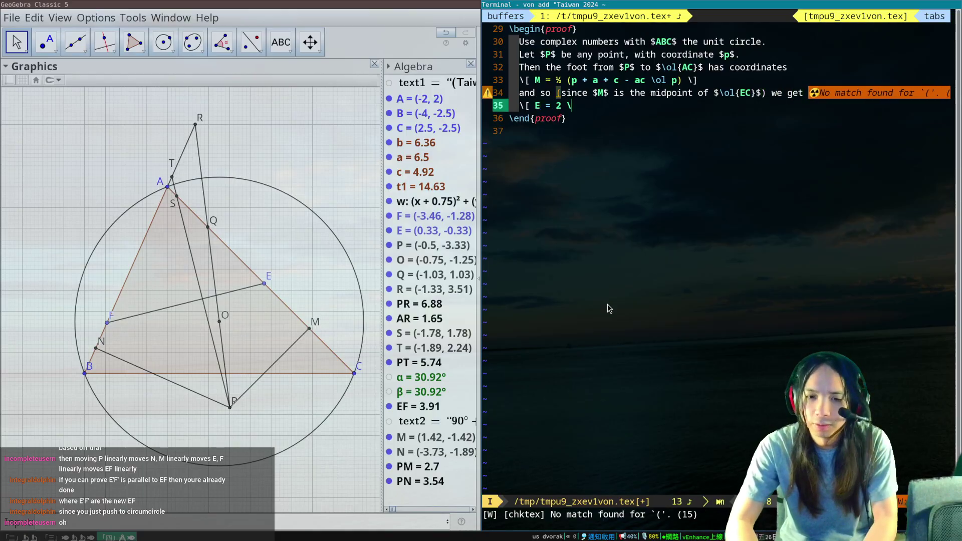
text(cdot M - p =)
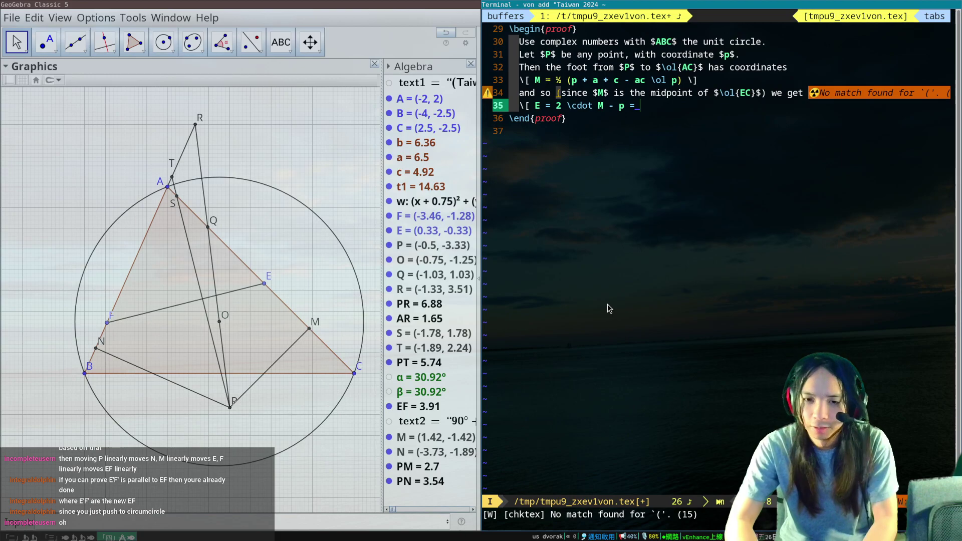
key(Escape)
key(shift+f)
key(shift+m)
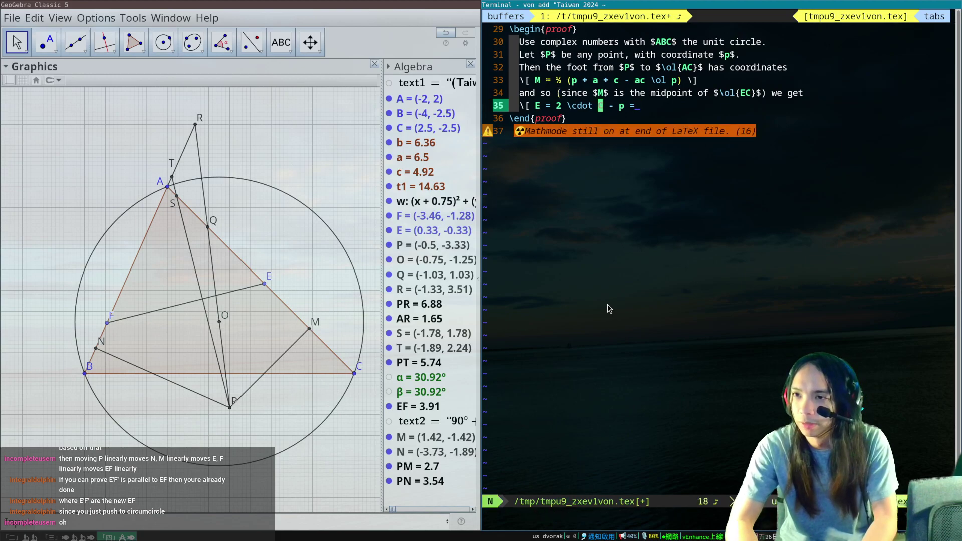
key(w)
key(w)
key(r)
key(c)
key(shift+a)
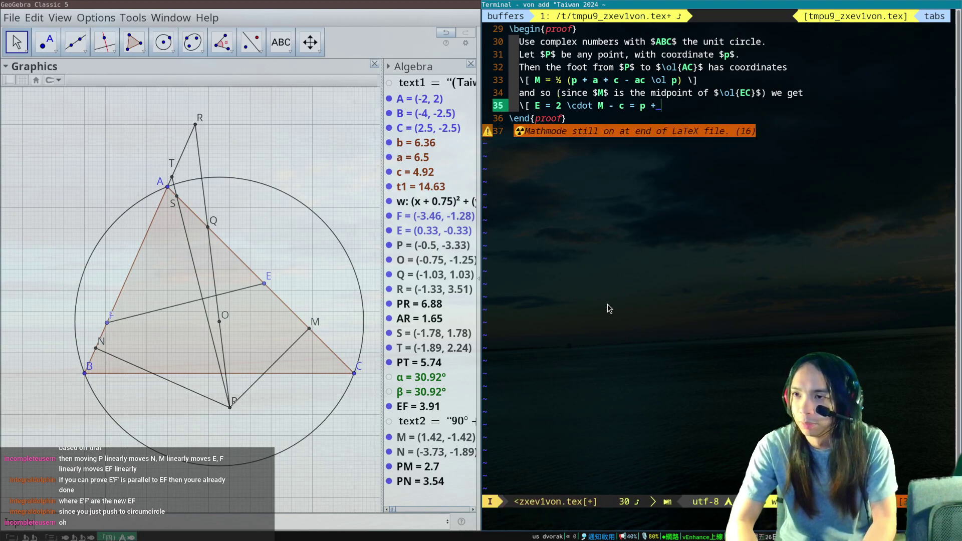
text(+ a - ac \ol p. \])
Step: Add a line reading "Analogously" below the equation for $E$, correcting its spelling, and begin a display equation for $F$
key(Return)
text(AN)
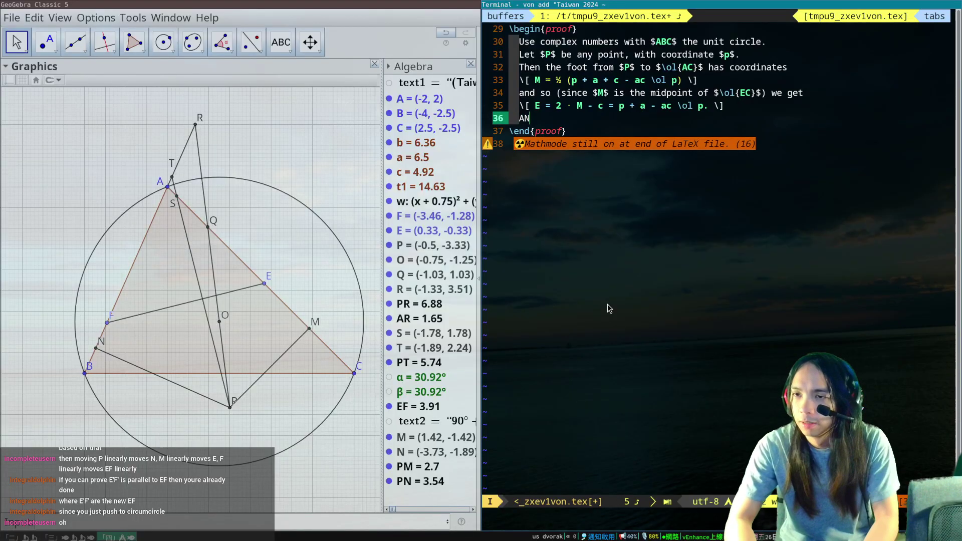
text(alagousyl)
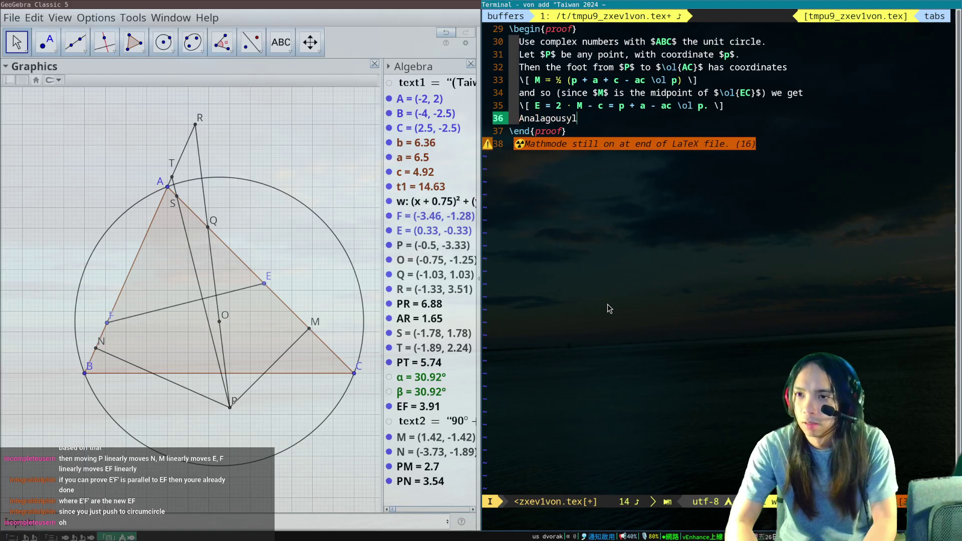
key(BackSpace)
text(ly)
key(Return)
key(Escape)
key(k)
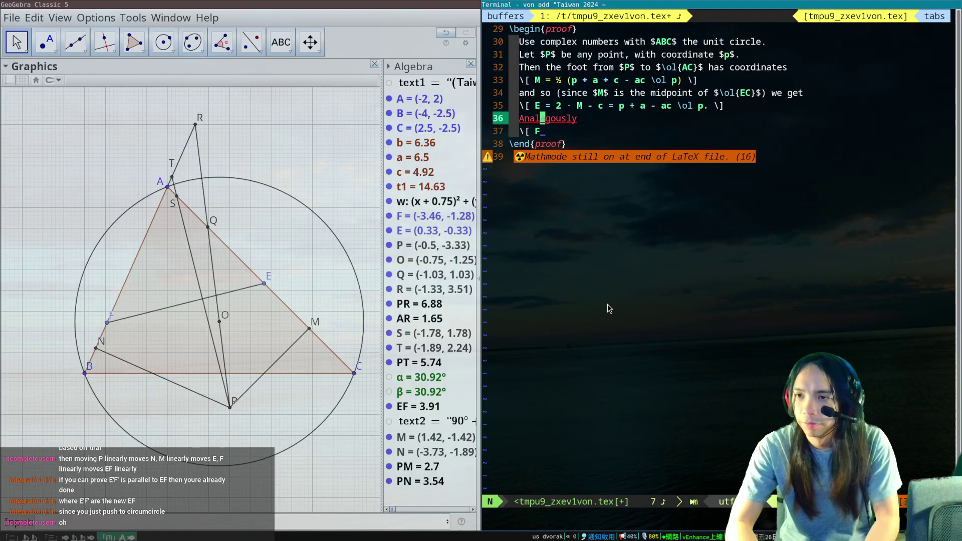
key(h)
key(1)
key(z)
key(equal)
Step: Complete the display equation as \[ F = p + a - ab \ol p. \]
text(ja)
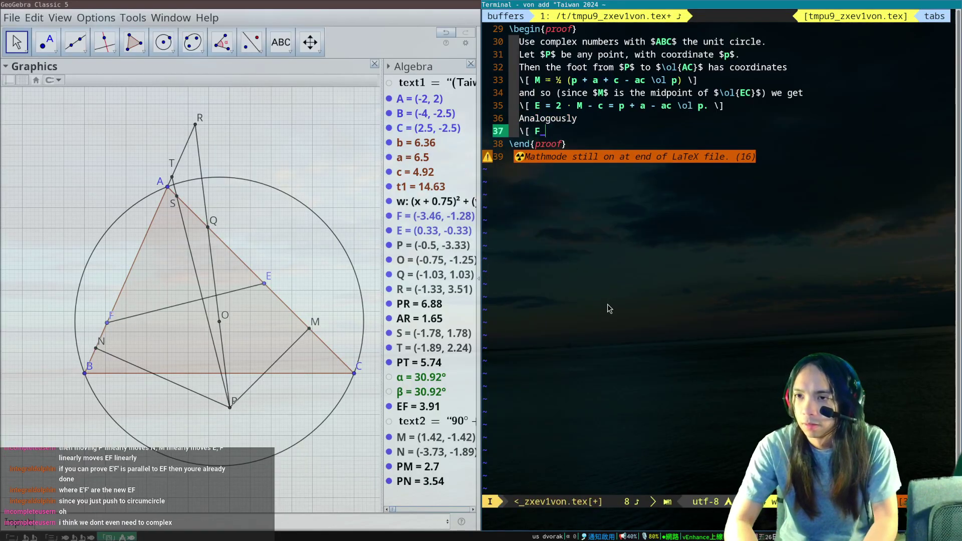
text( = p +)
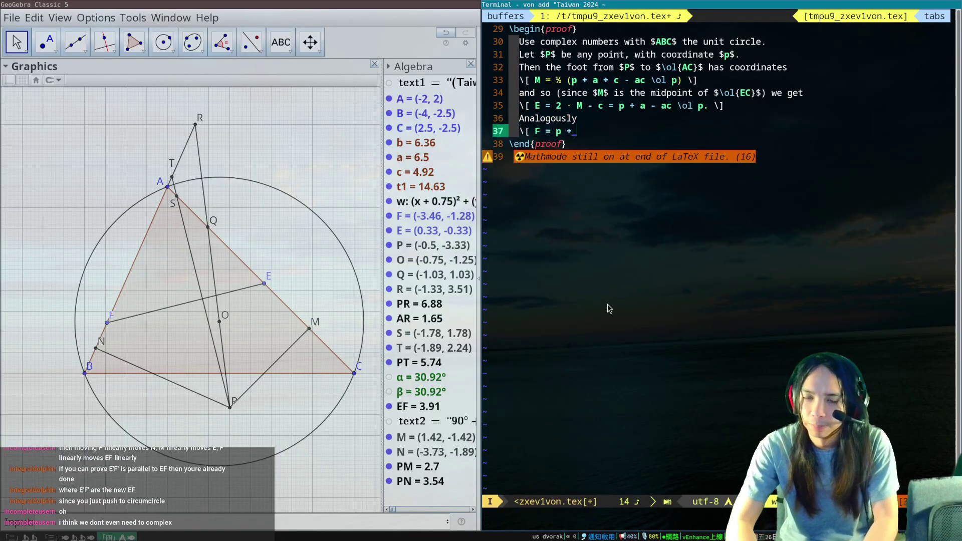
text( b)
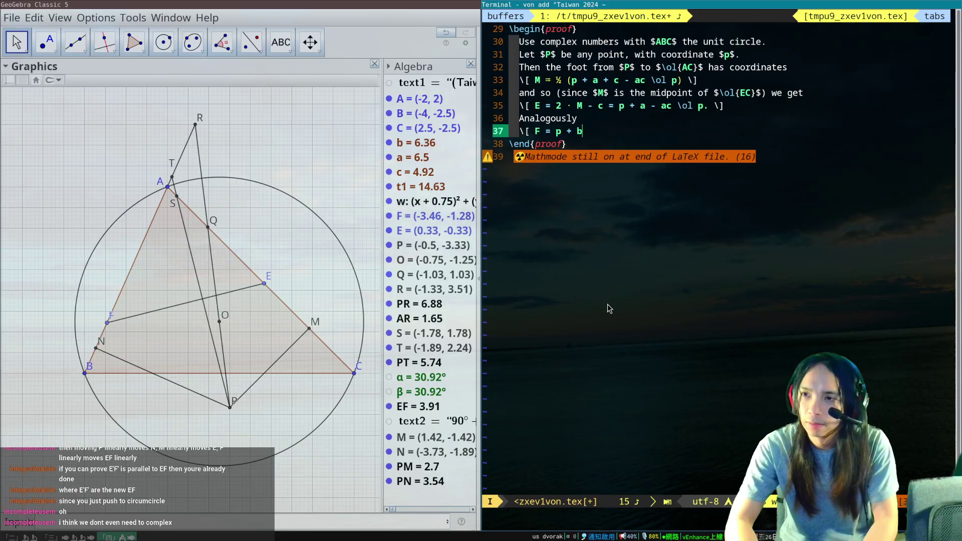
text( - - ab \ol p. \])
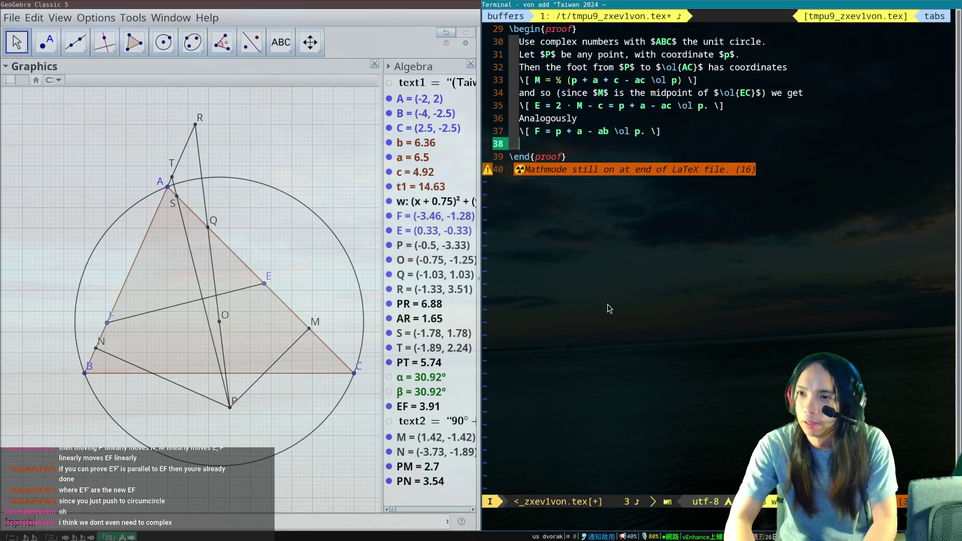
Step: Add the line "So then" after the equation for $F$
key(Return)
text(So then)
key(Return)
Step: Start a display equation with the left-hand side \frac{E-F}{a-c} \div \frac{a-b}{p-0}
text(\[ \frac{E-F)
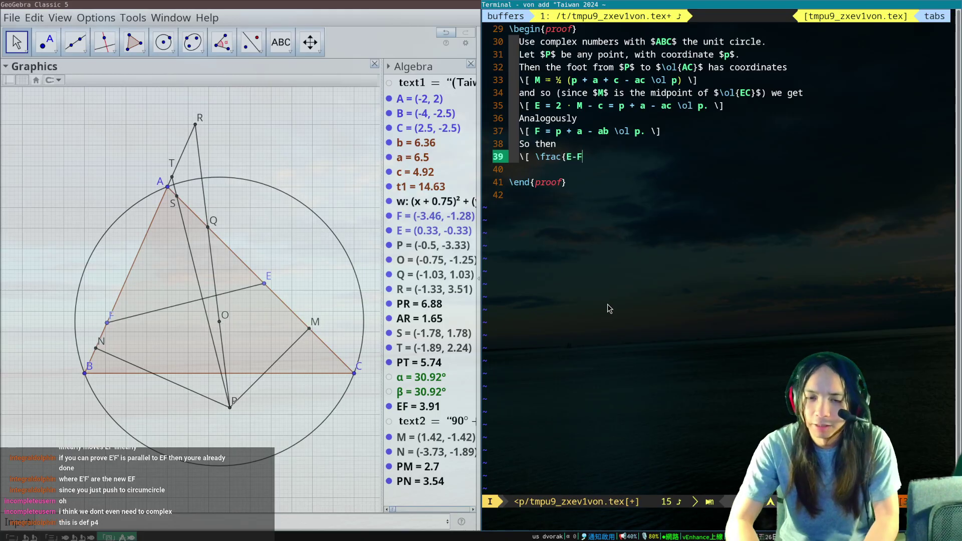
key(Escape)
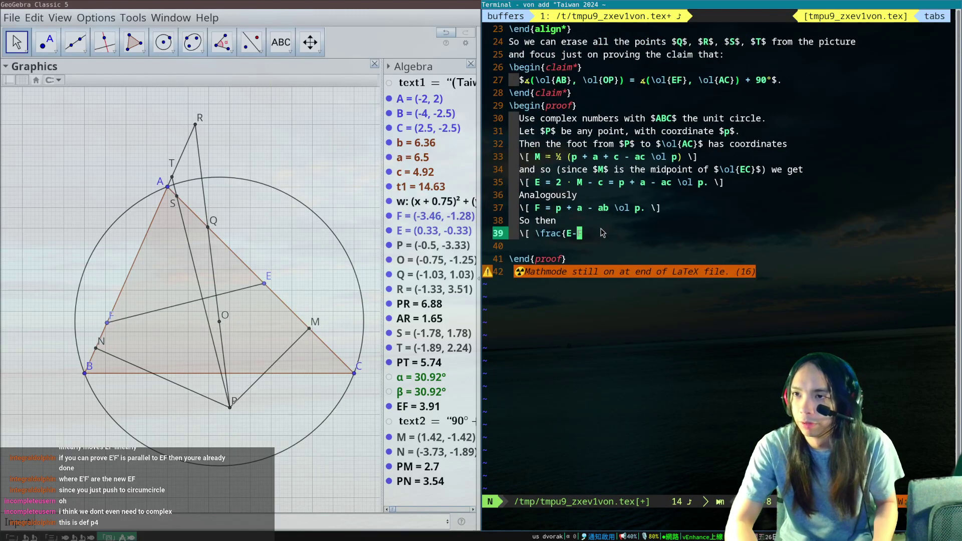
text(a}{A)
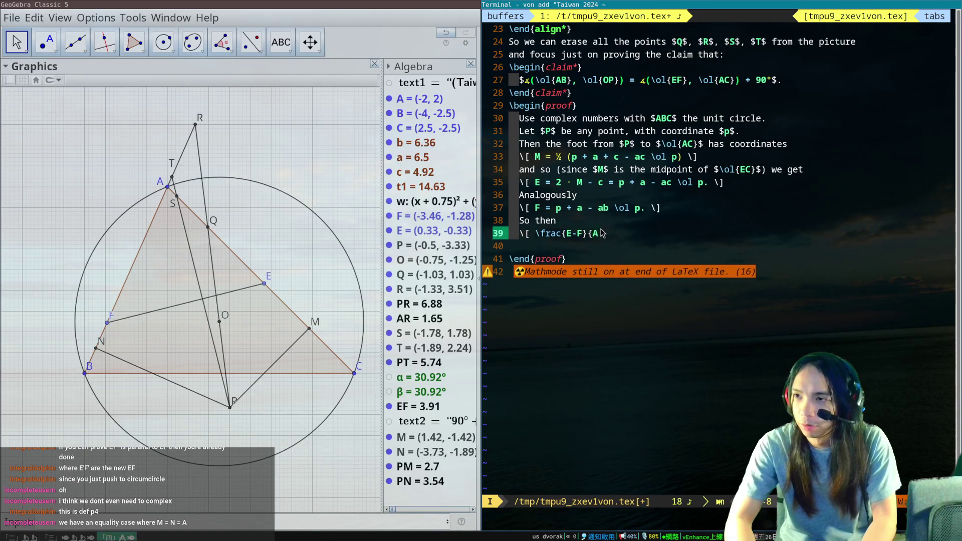
key(BackSpace)
text(a-c} \div)
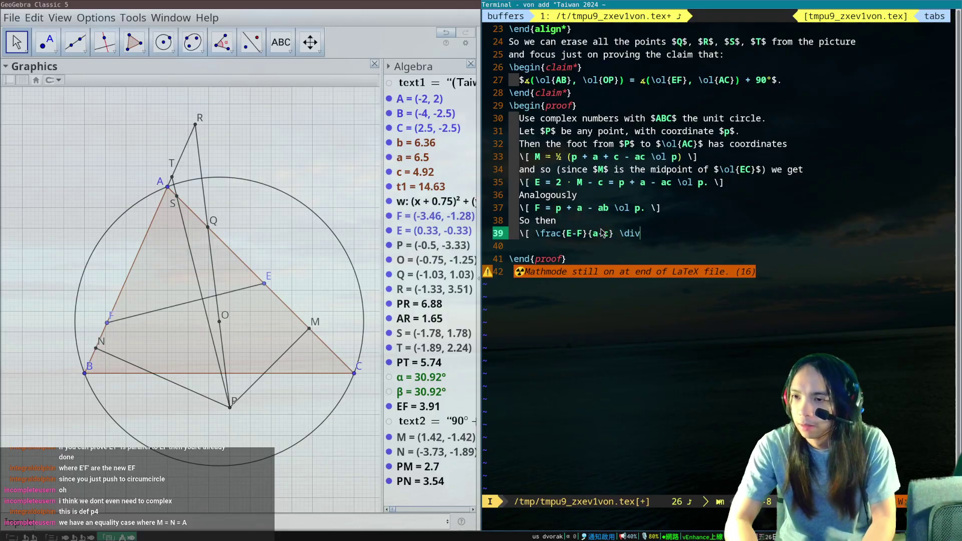
text( rac)
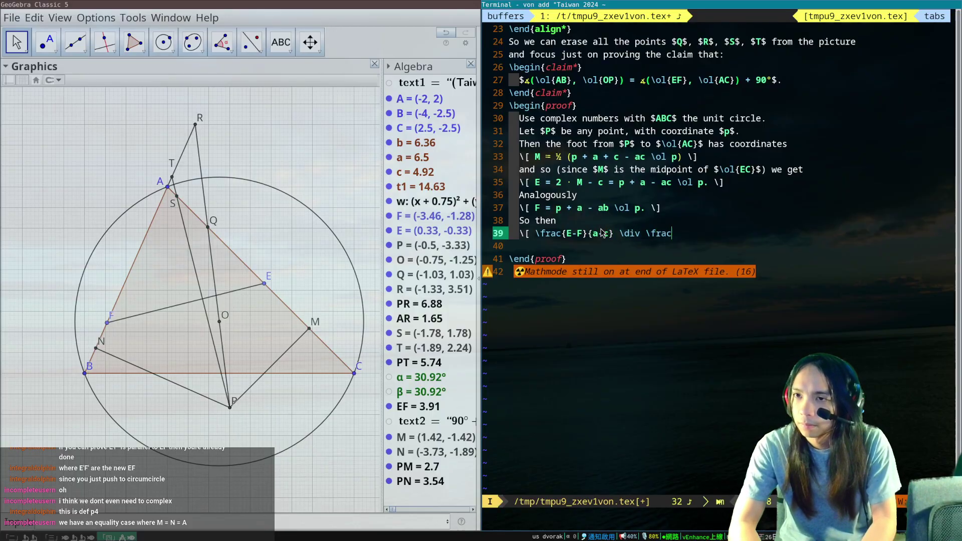
text({a-b)
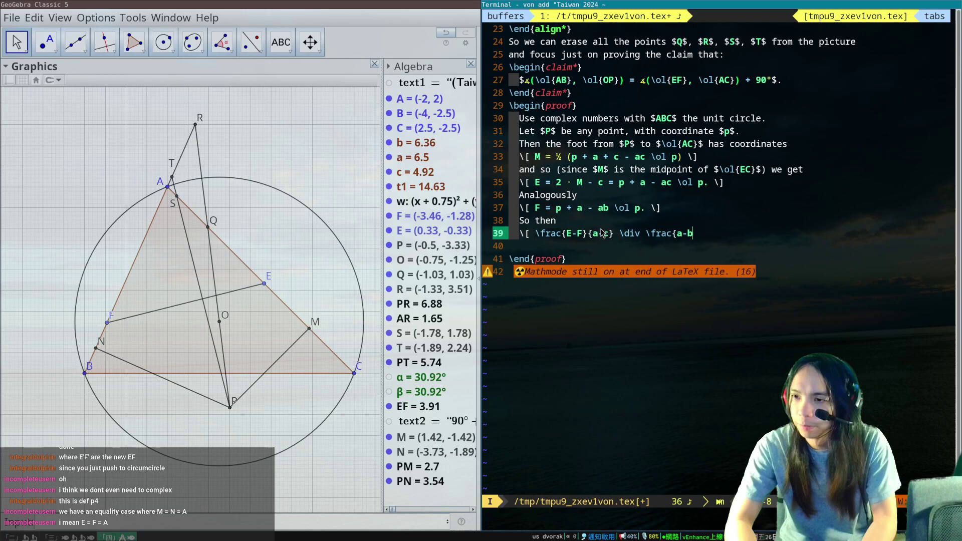
text(}{)
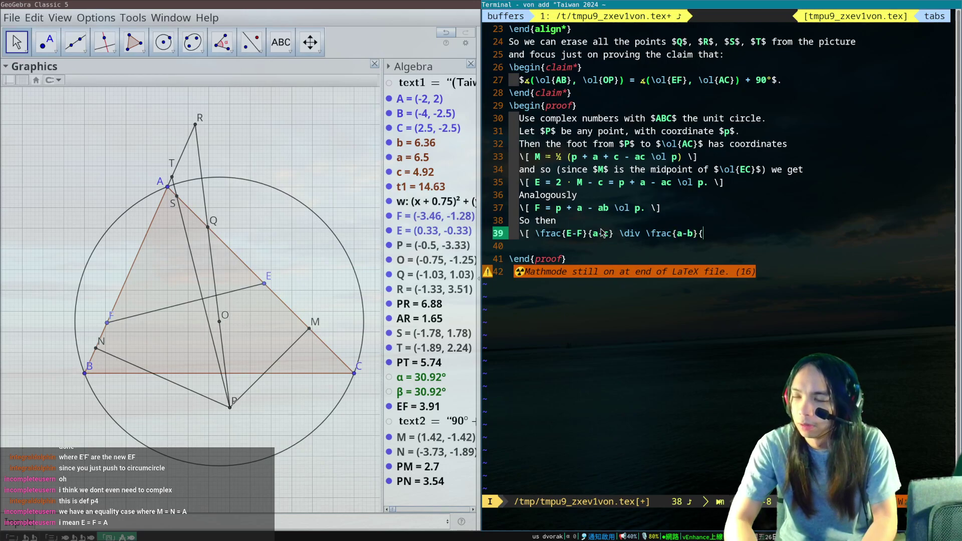
text(p-0})
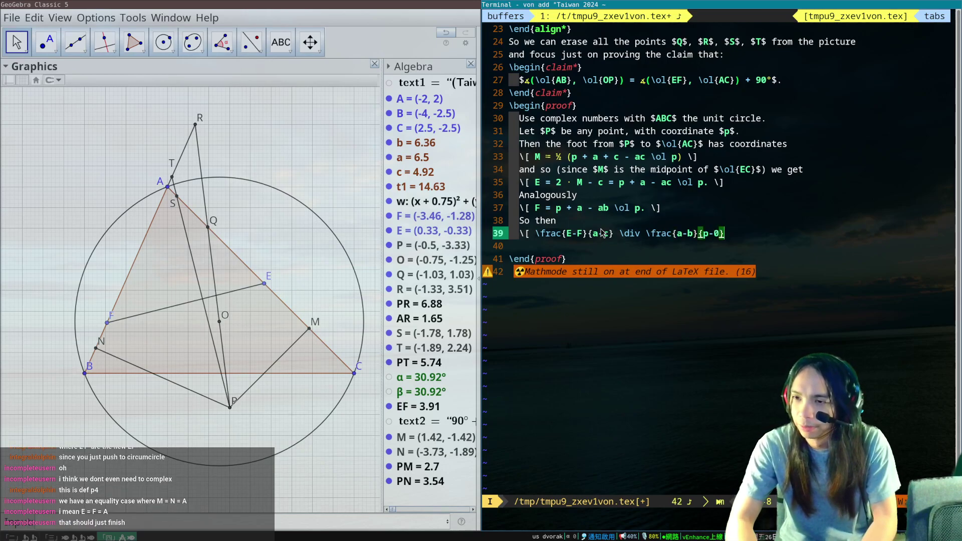
Step: Add the right-hand side = \frac{(b-c)(1-a \ol p)}{(a-b)(a-c) on a continuation line of the equation
key(Return)
text(=)
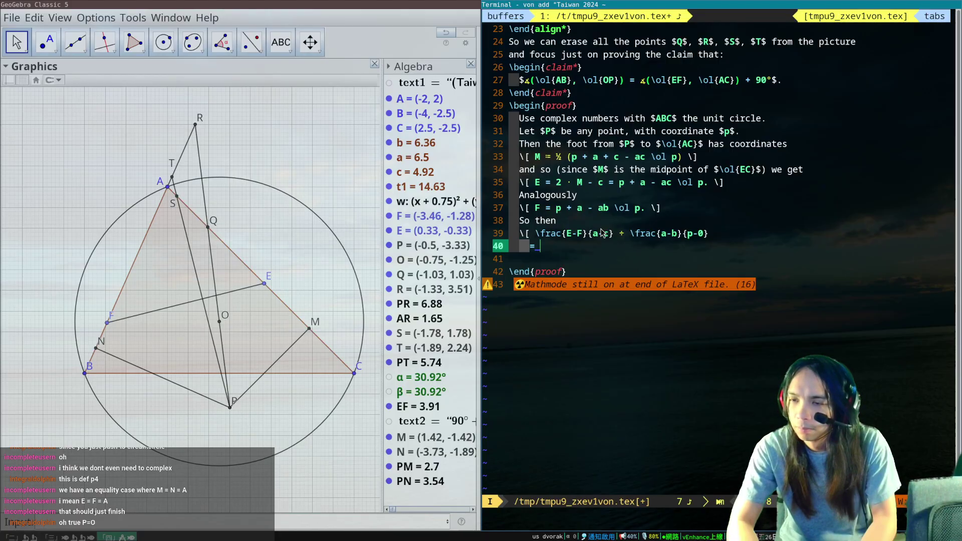
text(\frac{)
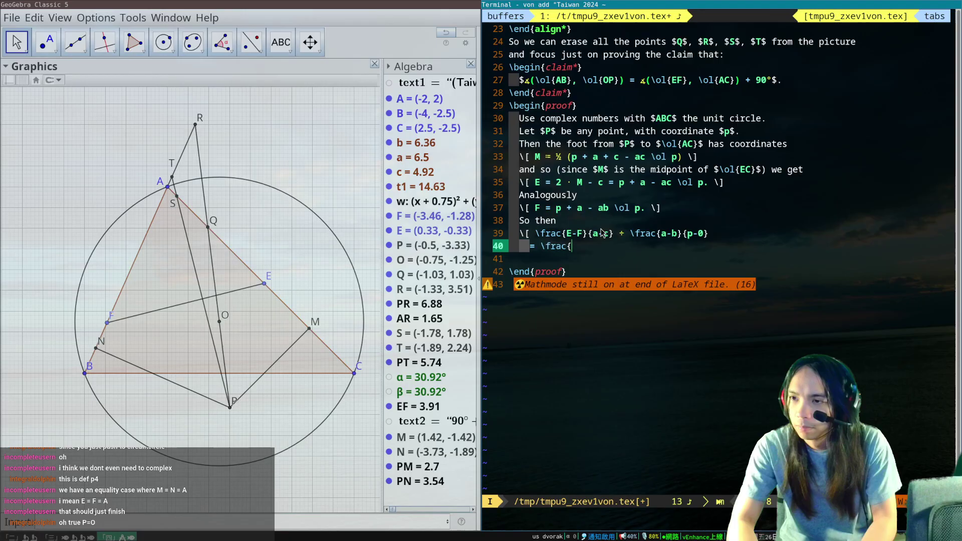
text(()
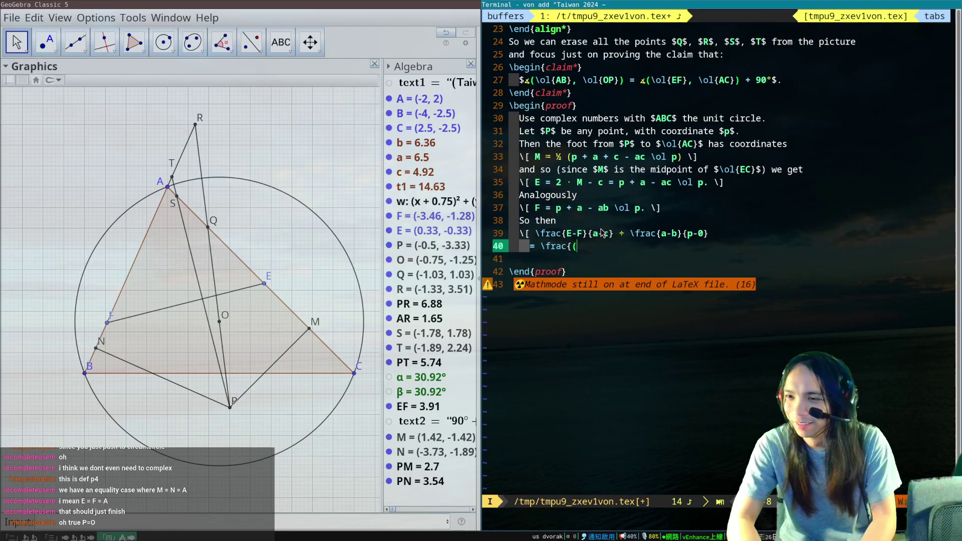
key(Escape)
key(k)
key(k)
key(k)
key(j)
key(j)
key(j)
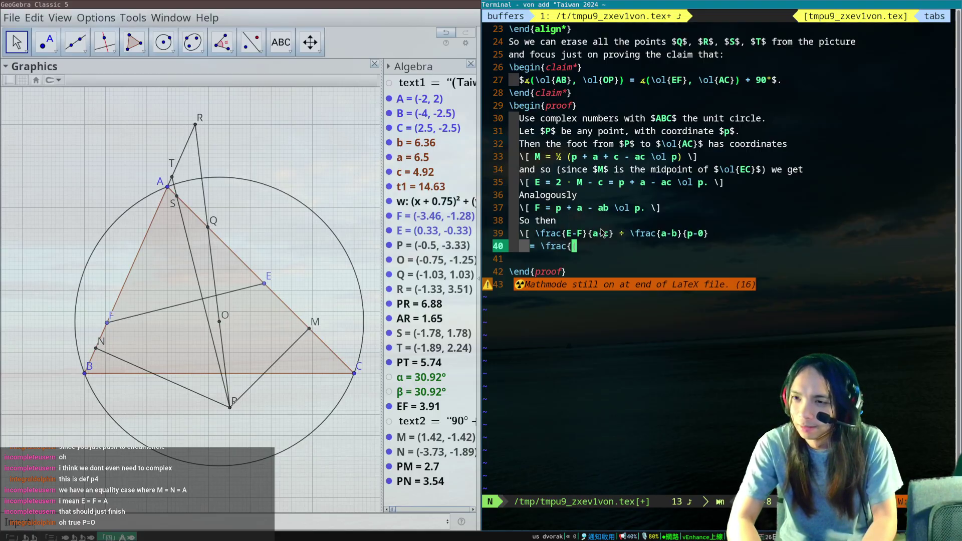
text(ac{(b-c)(1)
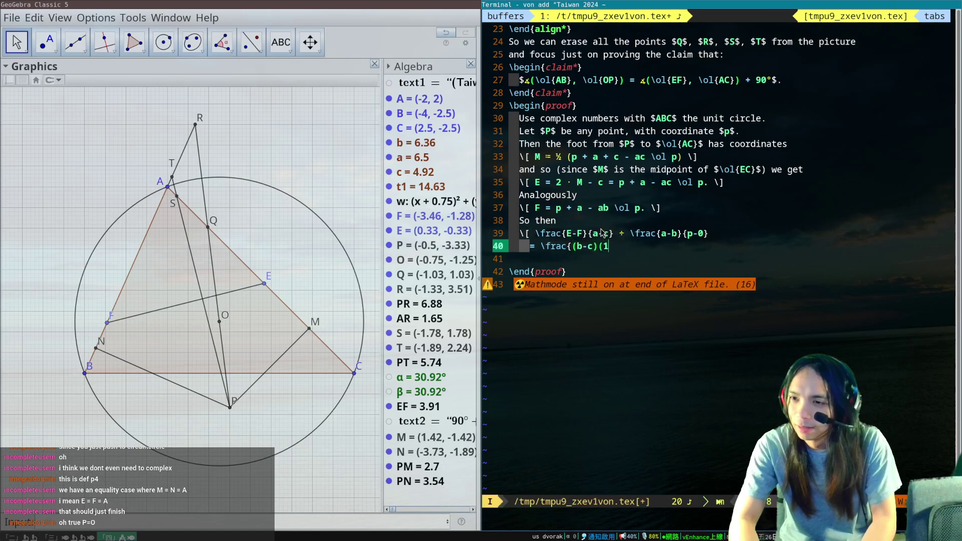
text(-a \ol p)
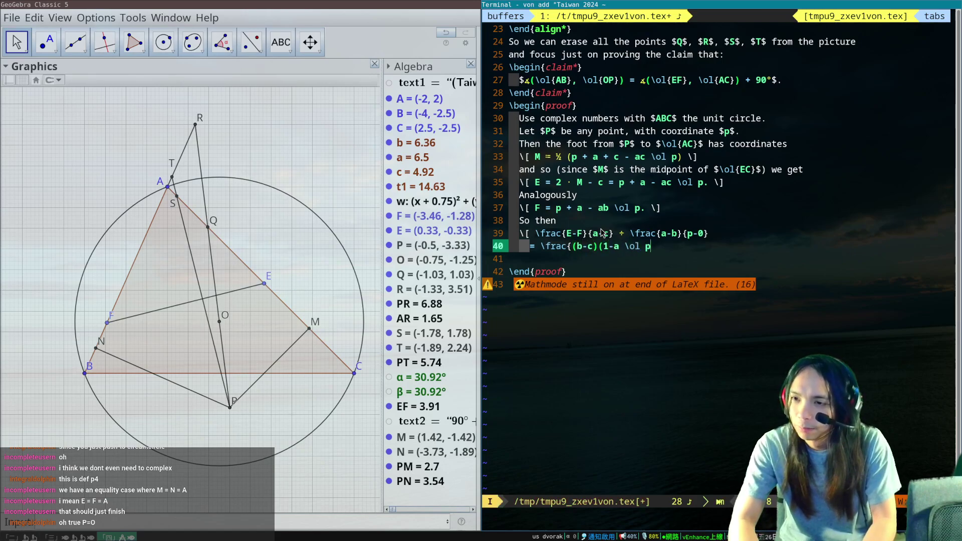
text()}{(a-b)(a-c))
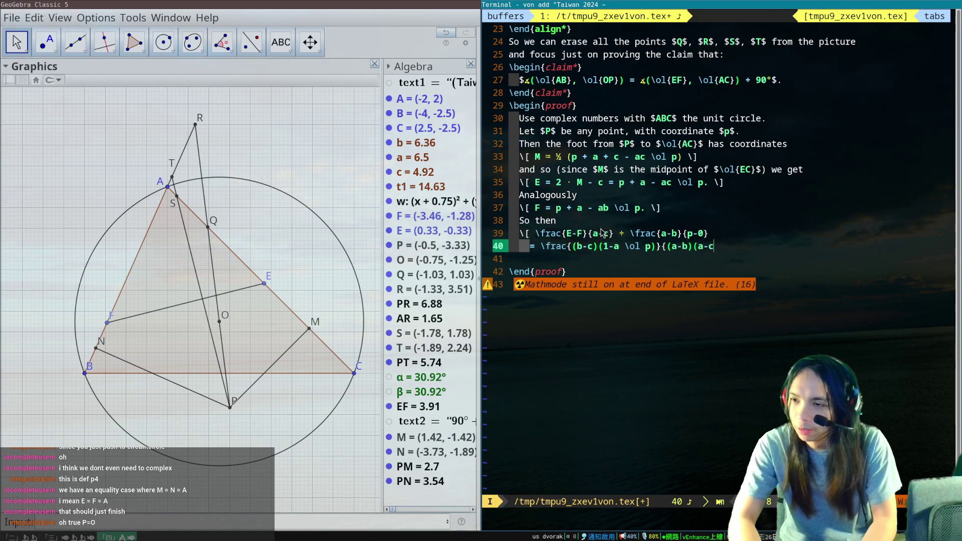
Step: Insert the factor p before (b-c) in the numerator of the right-hand fraction
key(Escape)
key(f)
key(parenleft)
text(ip)
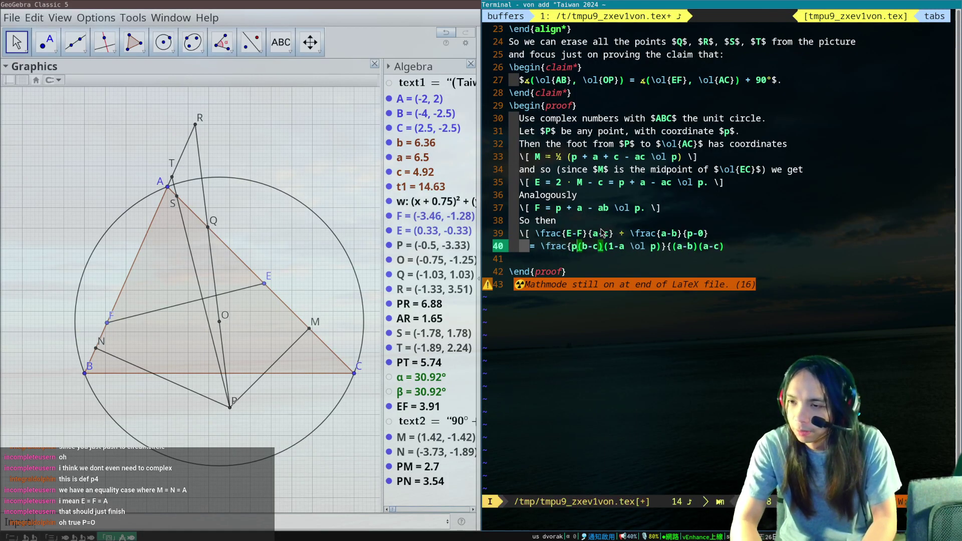
Step: Close the fraction's denominator with a brace and period, end the display equation with \] on a new line, and save the file
key(Escape)
key(shift+a)
text(})
text(.)
key(Return)
text(\])
key(Escape)
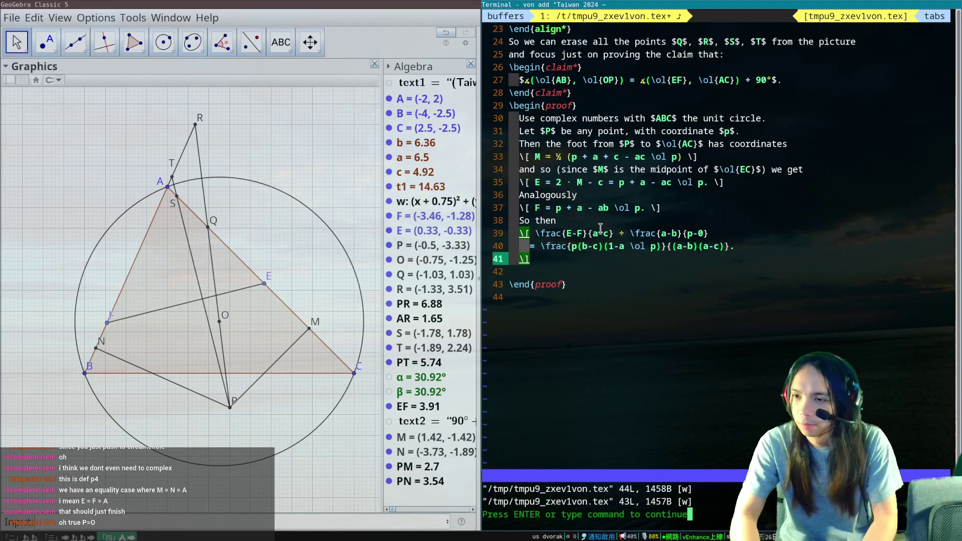
Step: Join the closing \] onto the end of the equation's second line and save the file
key(Return)
key(k)
key(shift+j)
key(ctrl+s)
Step: Start a new sentence below the display equation with the words "Because this is"
key(o)
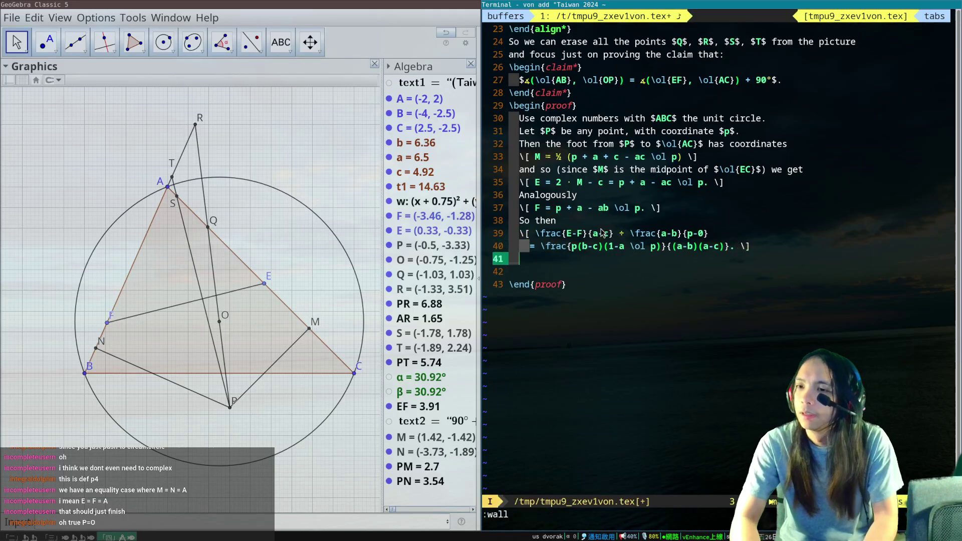
key(Escape)
text(koBecause this is elf-i)
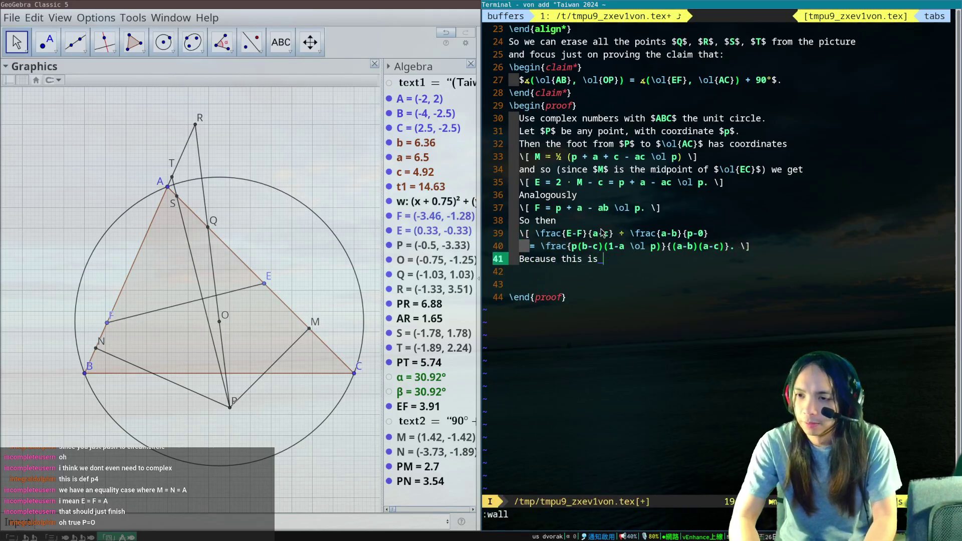
key(Escape)
key(b)
key(b)
key(shift+x)
text(his)
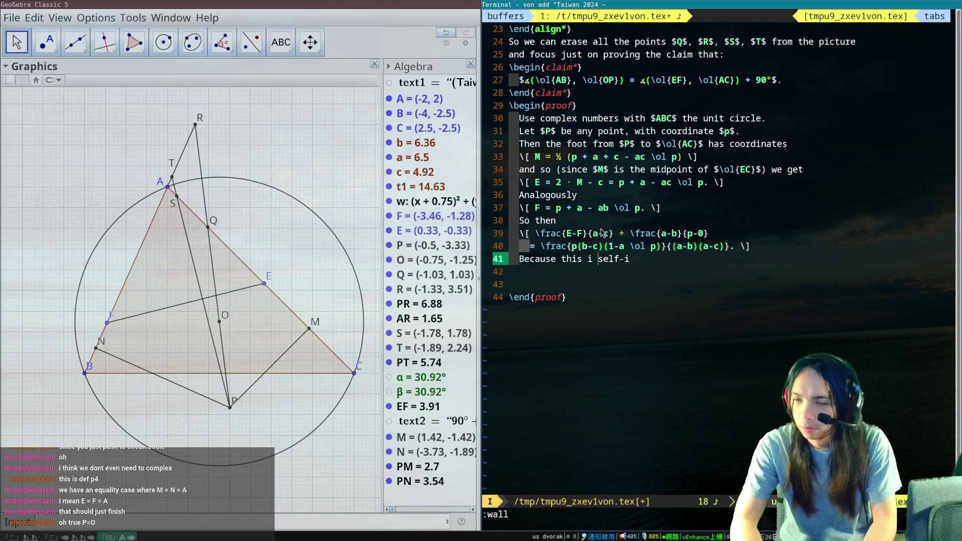
key(Escape)
text(lhC)
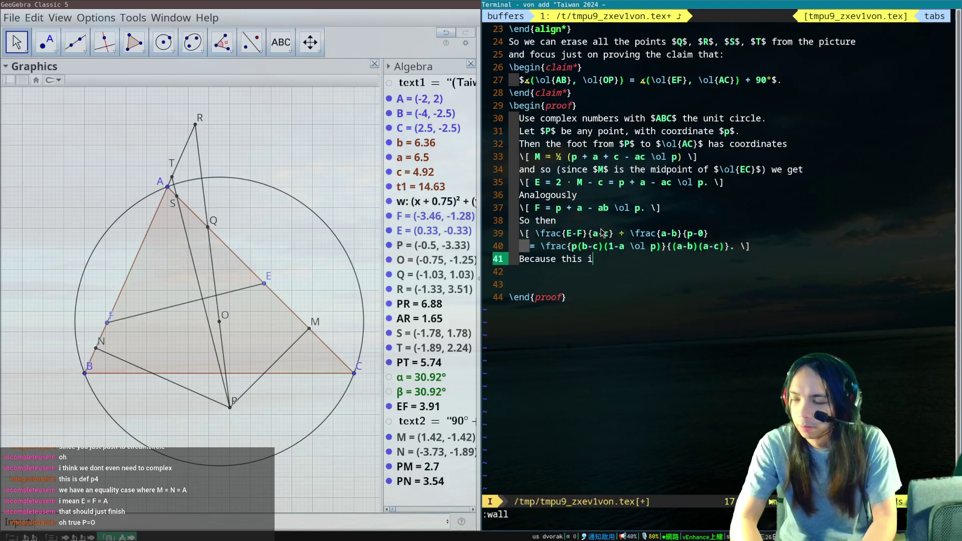
text(s)
Step: Delete one surplus blank line below "Because this is" and save the file
key(Escape)
key(j)
key(d)
key(d)
key(k)
key(ctrl+s)
key(k)
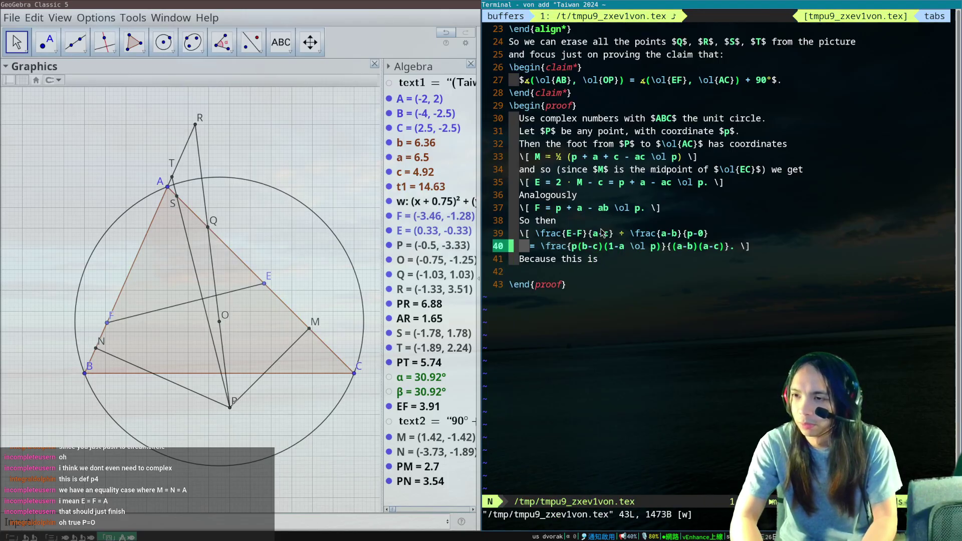
key(k)
key(k)
key(k)
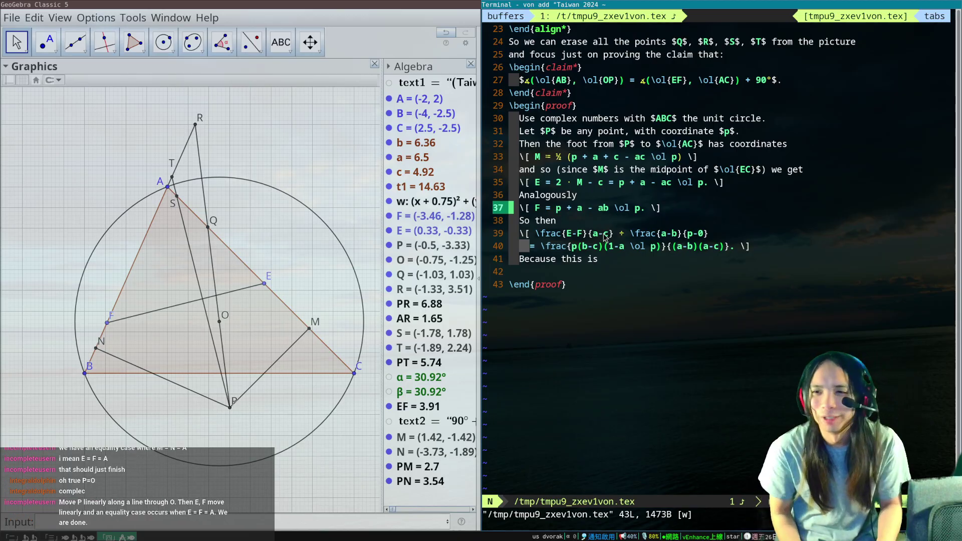
click(611, 194)
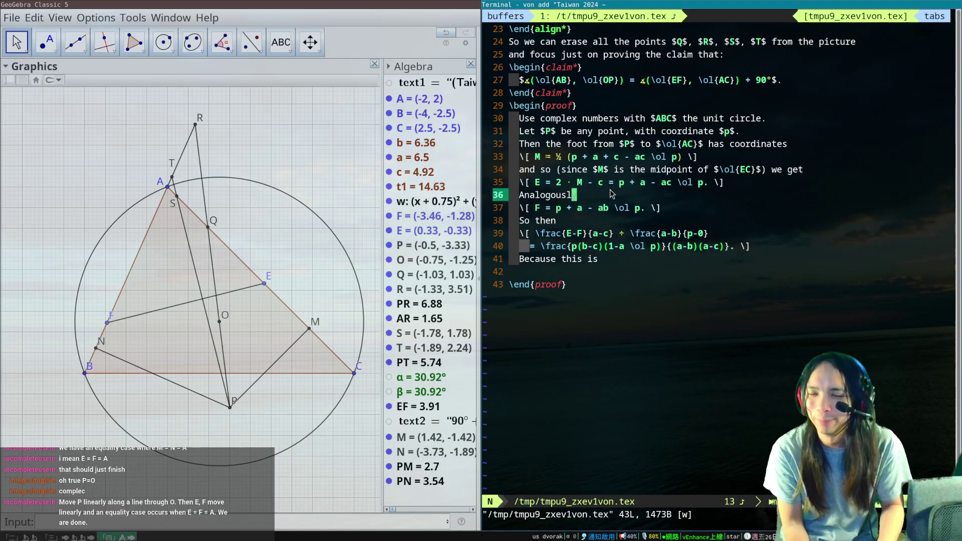
click(605, 209)
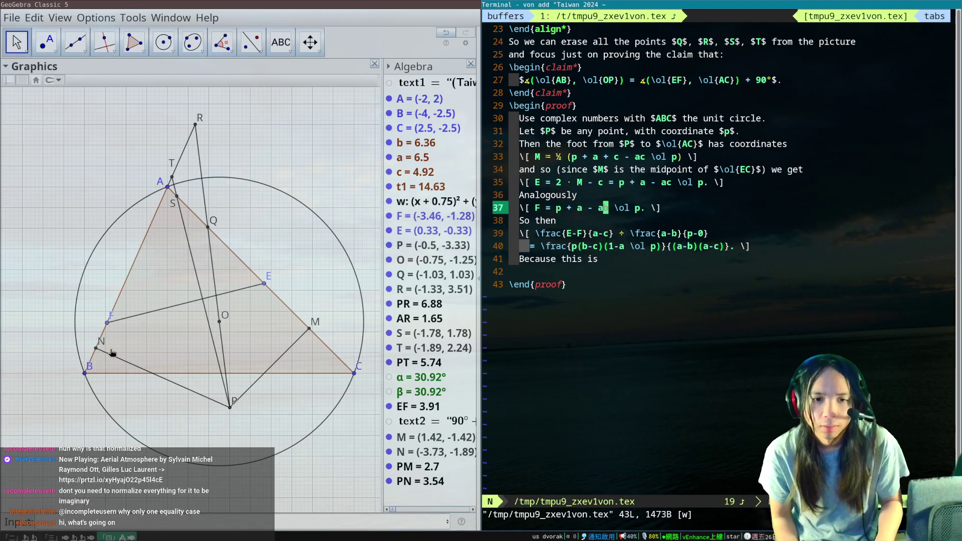
Step: Reposition the labels of points B, C, P, N and F in the diagram so they sit clear of the lines
drag(89, 370, 77, 385)
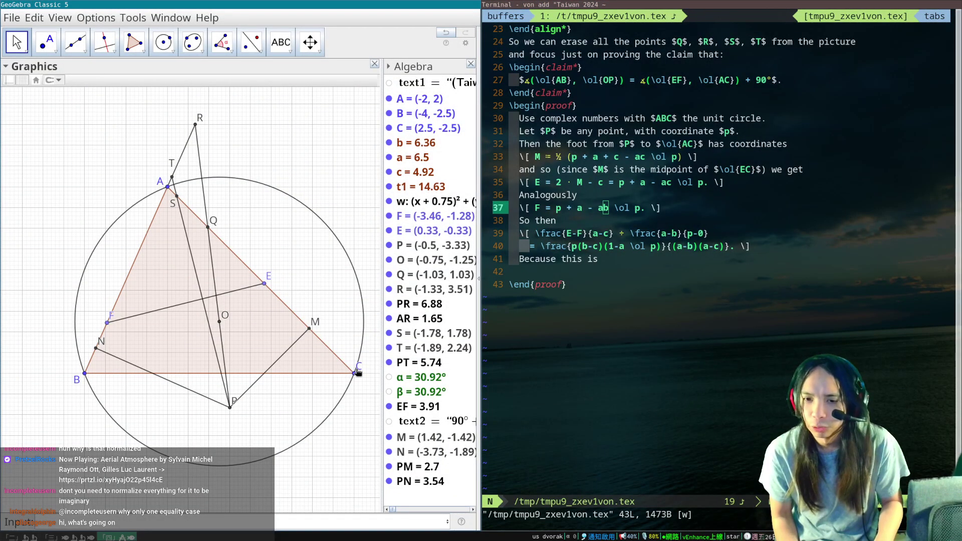
drag(358, 372, 359, 385)
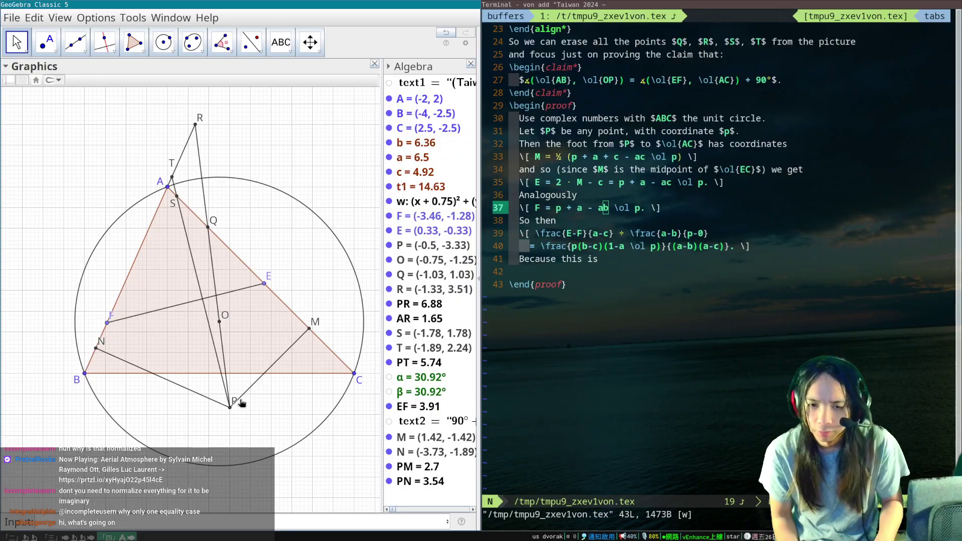
drag(241, 403, 237, 419)
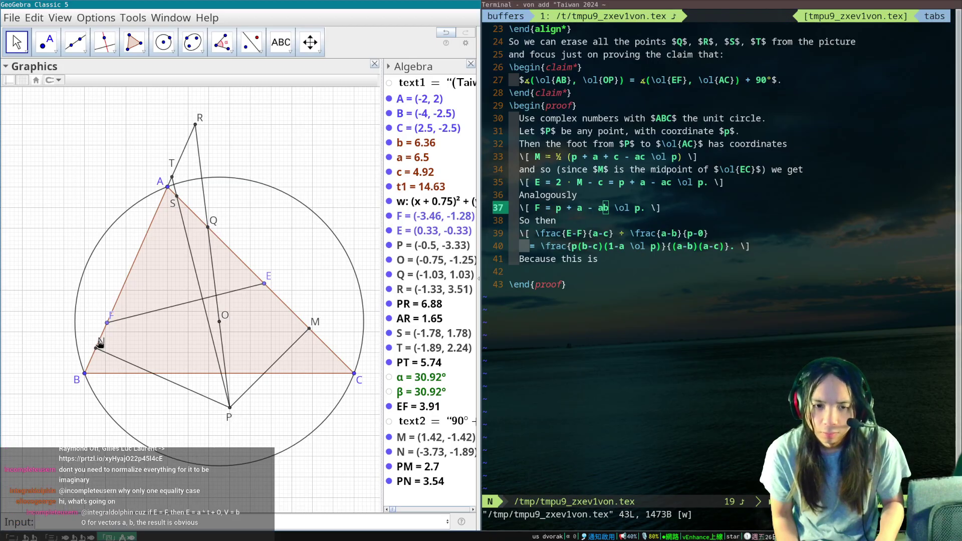
drag(100, 344, 101, 312)
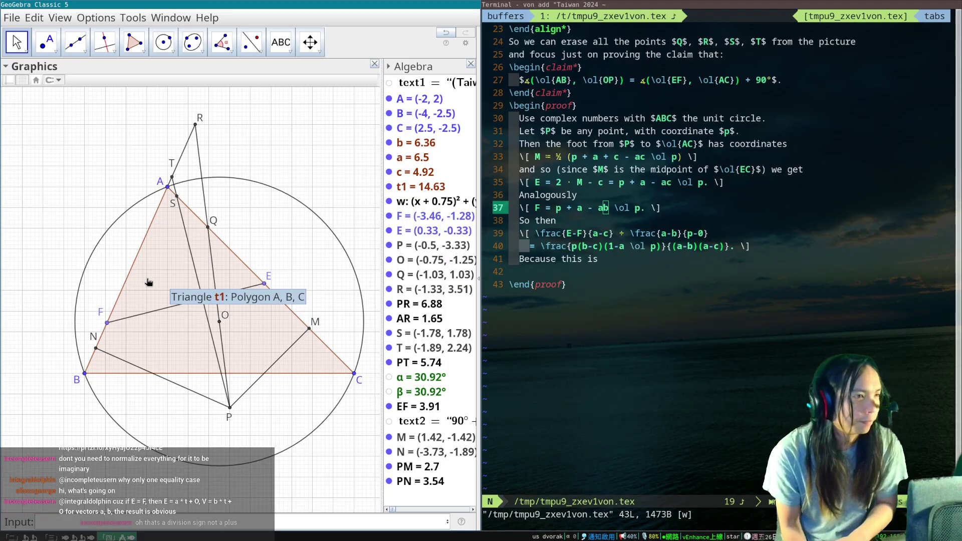
Step: Switch to the terminal editor and look over the file from the problem statement at its start to the proof at its end
click(562, 273)
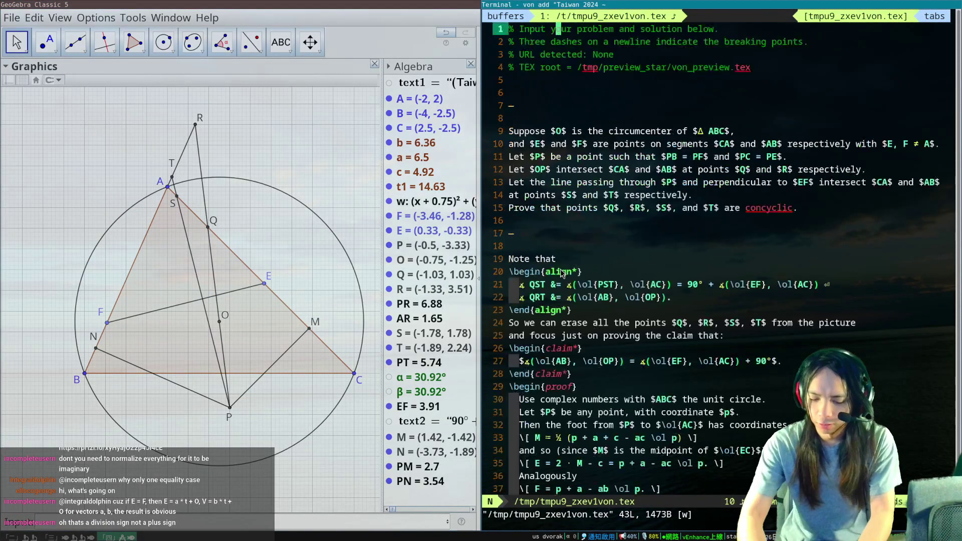
key(g)
key(g)
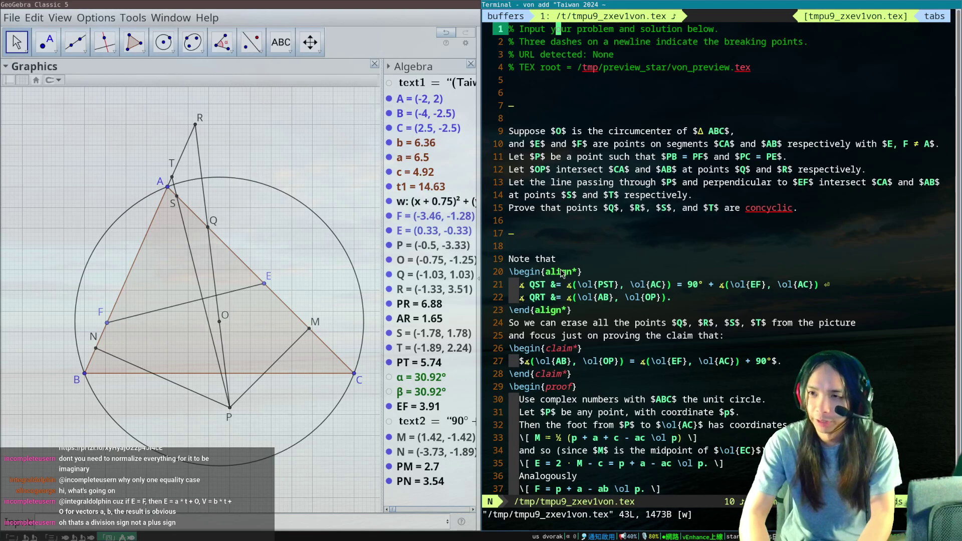
key(j)
key(j)
key(j)
key(j)
key(j)
key(j)
key(j)
key(j)
key(j)
key(j)
key(j)
key(j)
key(j)
key(j)
key(j)
key(j)
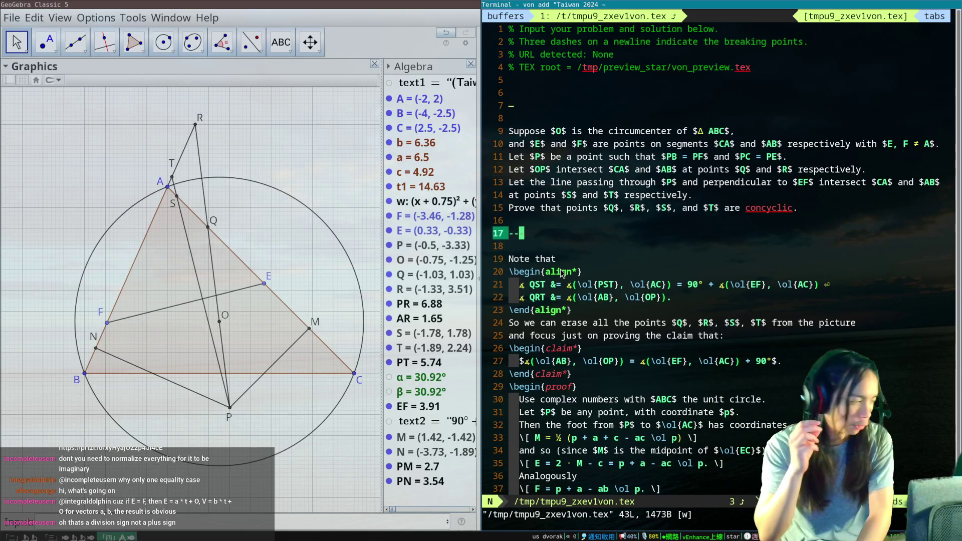
key(shift+g)
key(k)
key(k)
key(k)
key(k)
key(k)
key(k)
key(k)
key(k)
key(k)
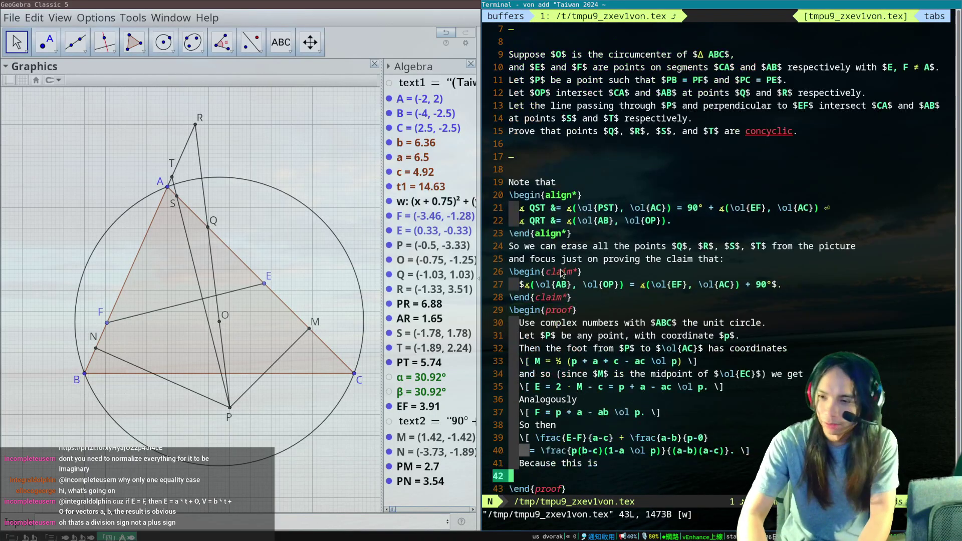
Step: Delete the blank line just before \end{proof} and save the file
key(j)
key(j)
key(j)
key(j)
key(j)
key(j)
key(j)
key(j)
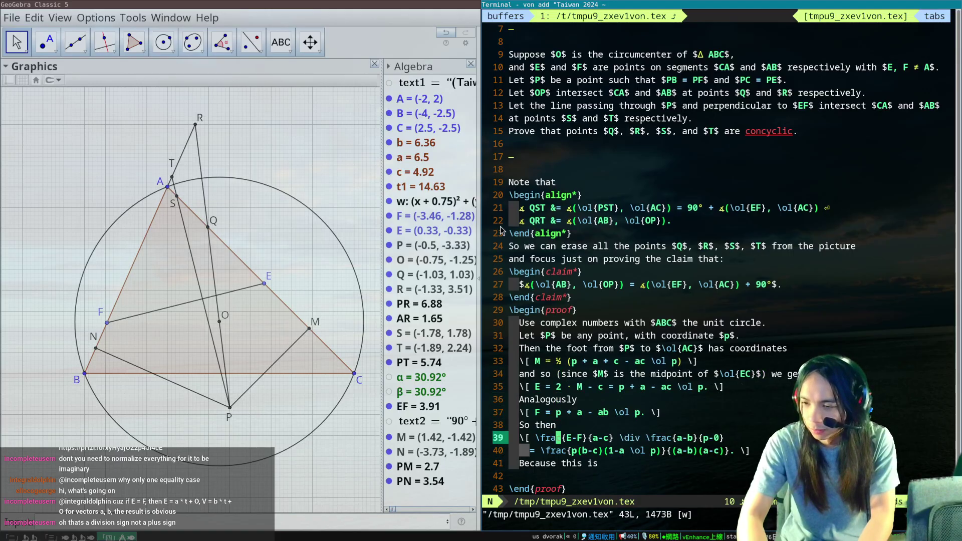
key(d)
key(d)
key(k)
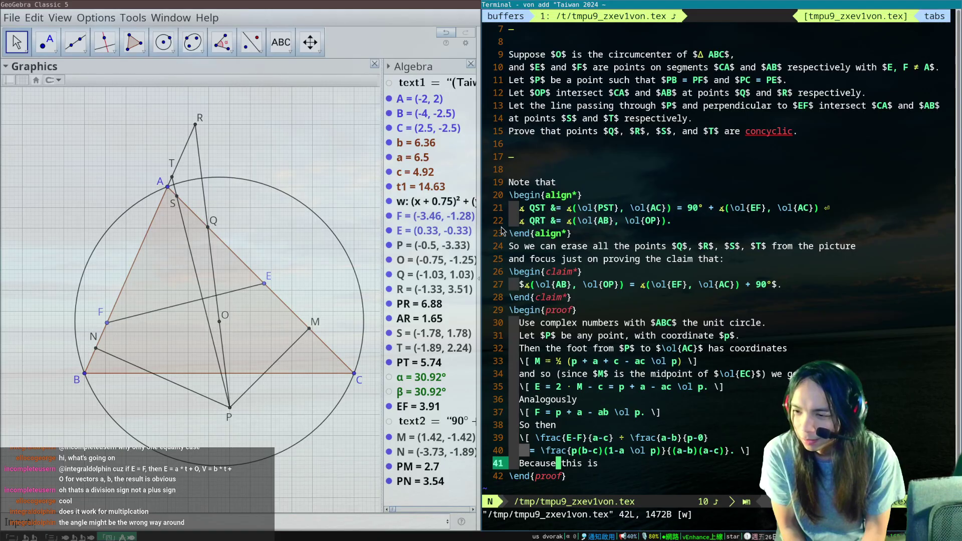
Step: Remove the factor (1-a \ol p) from the numerator of the right-hand fraction
key(k)
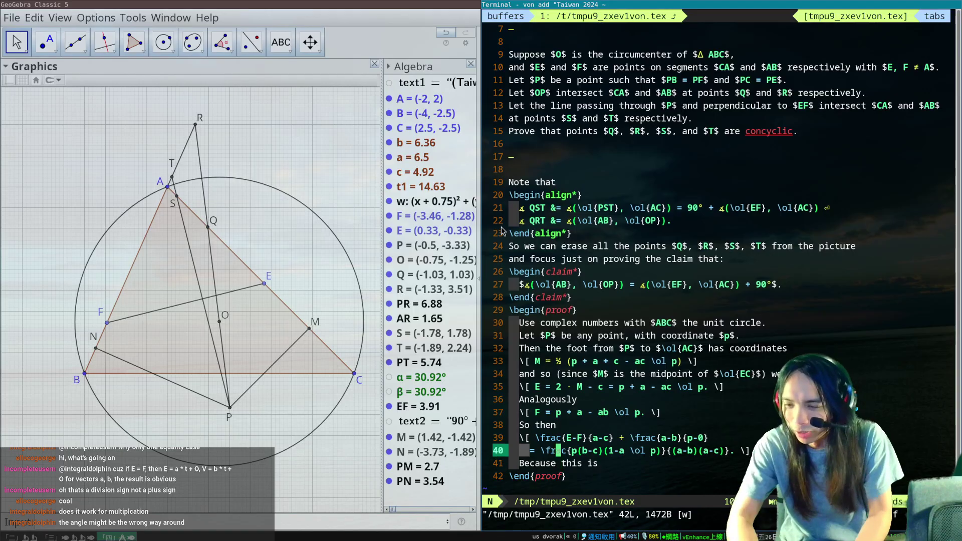
key(f)
key(1)
key(h)
key(c)
key(percent)
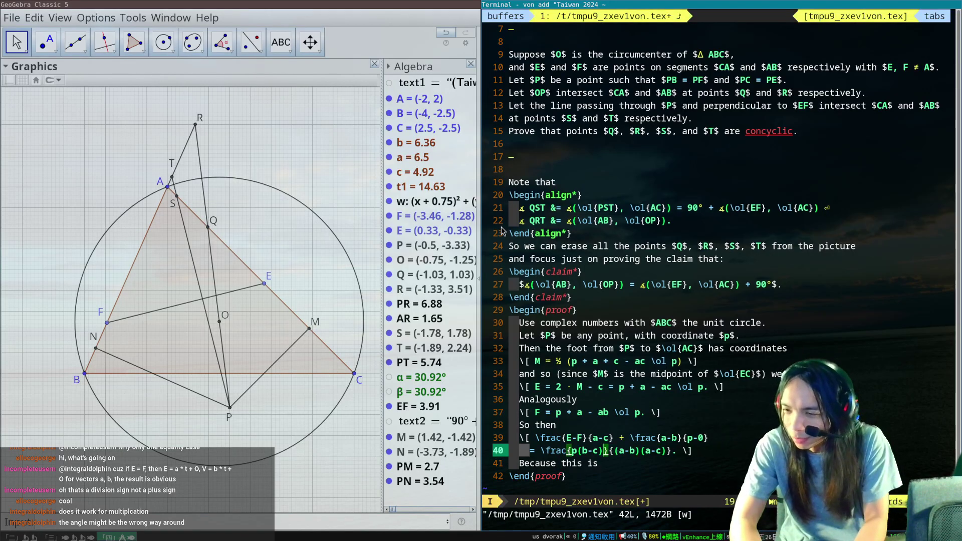
key(Escape)
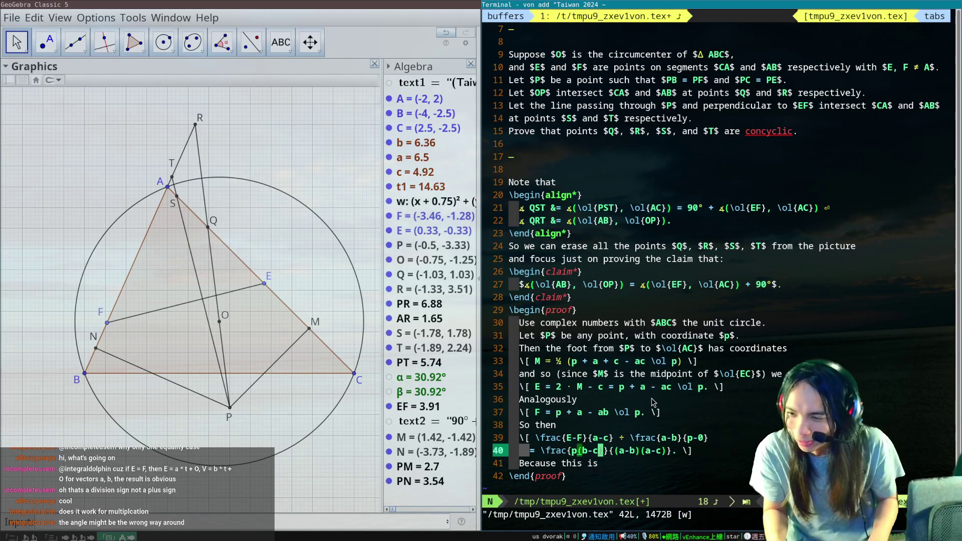
Step: Check the formula for E, change the right-hand fraction's numerator to ap\ol p(b-c), and save the file
key(5)
key(k)
click(560, 411)
drag(612, 389, 617, 390)
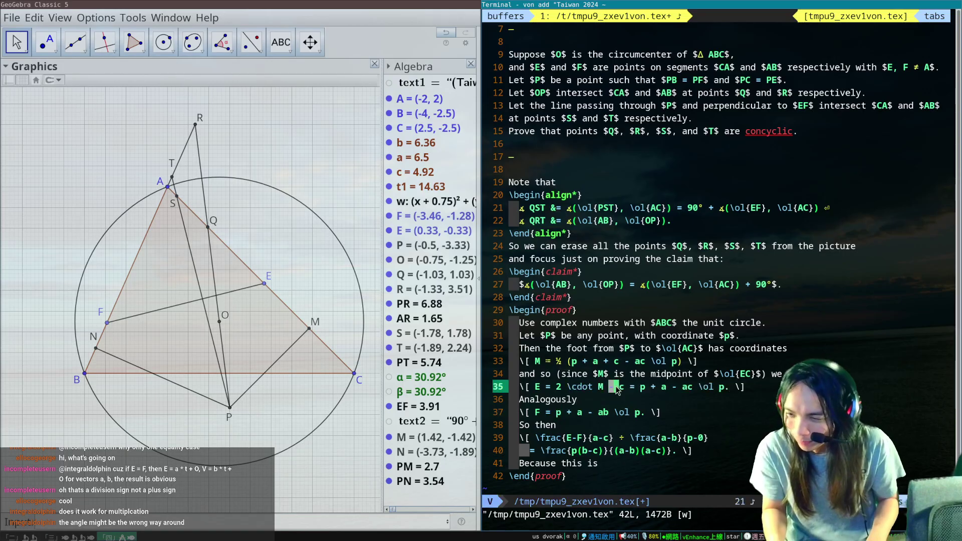
key(Escape)
click(664, 389)
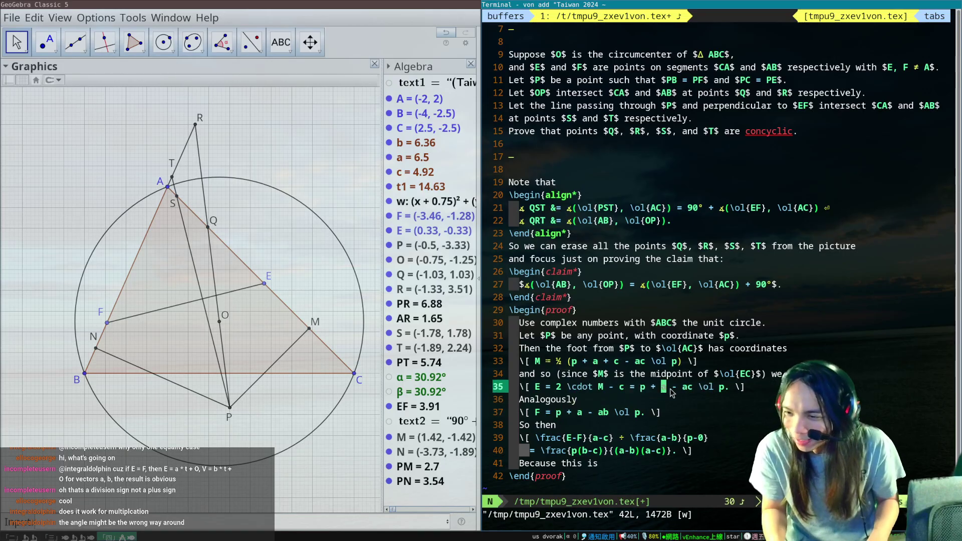
click(690, 390)
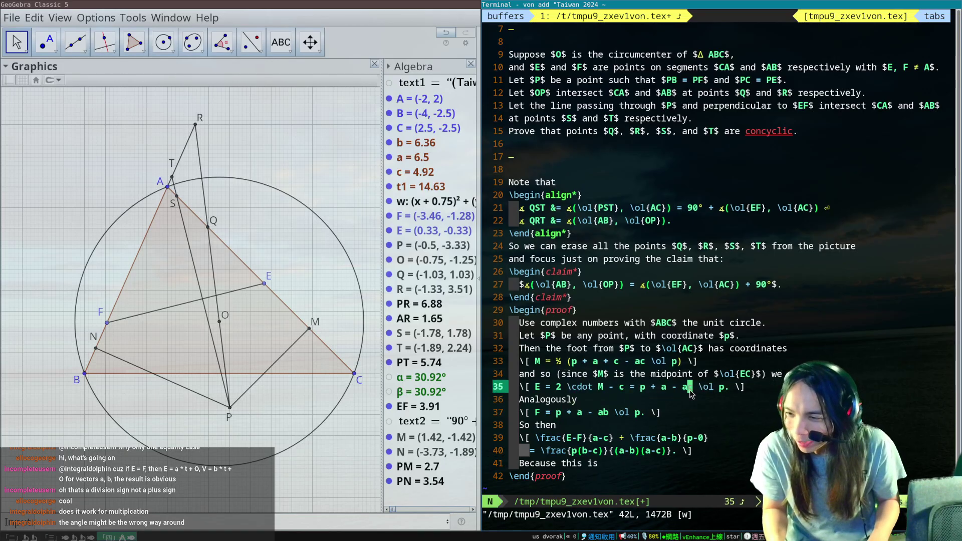
click(574, 452)
text(sap\)
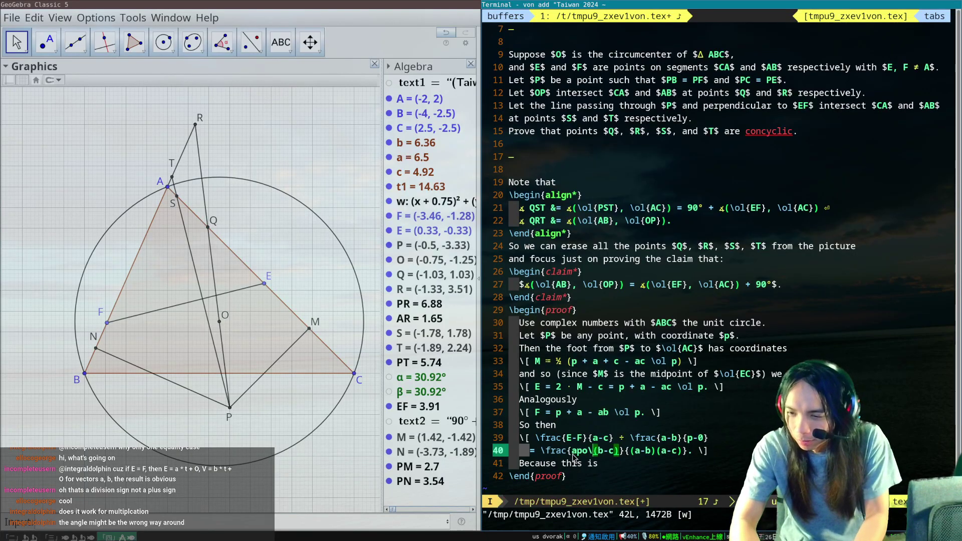
text(ol p)
key(Escape)
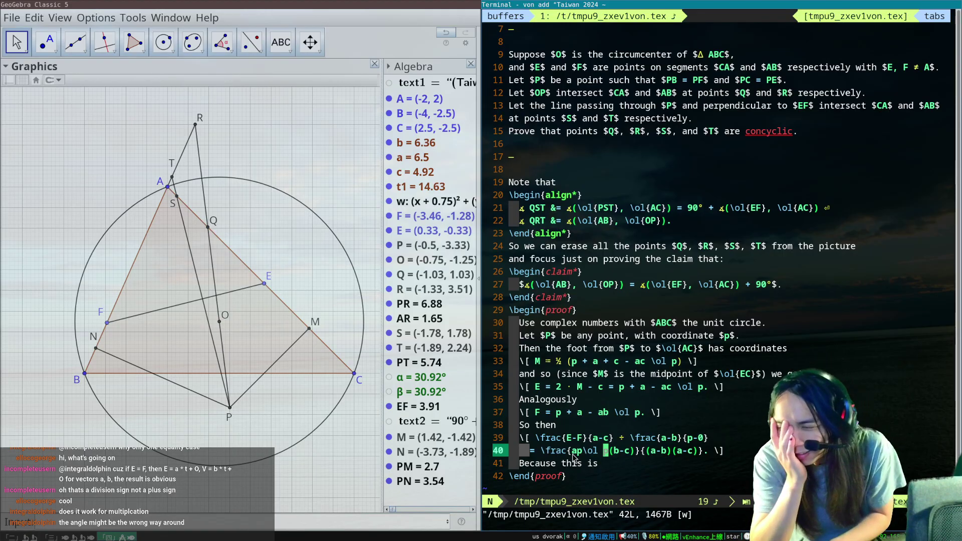
Step: Recheck the E and F formulas and complete the closing sentence as "Because this is clearly pure-imaginary, we're done."
scroll(621, 391, down, 1)
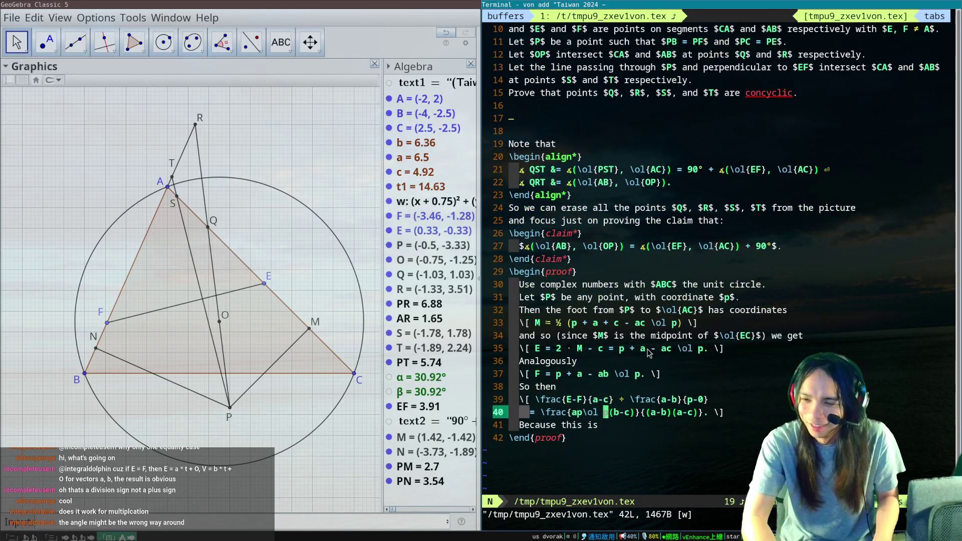
click(630, 375)
click(639, 352)
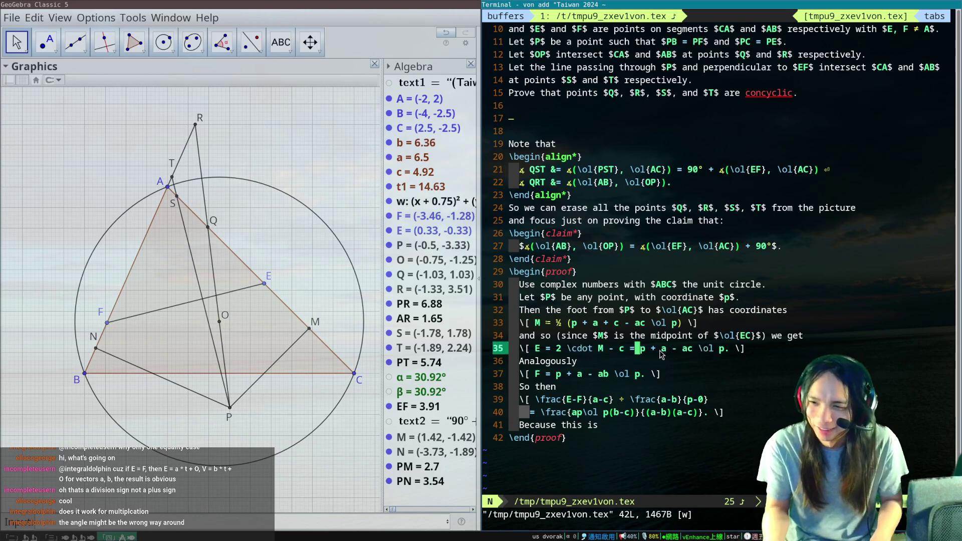
click(580, 375)
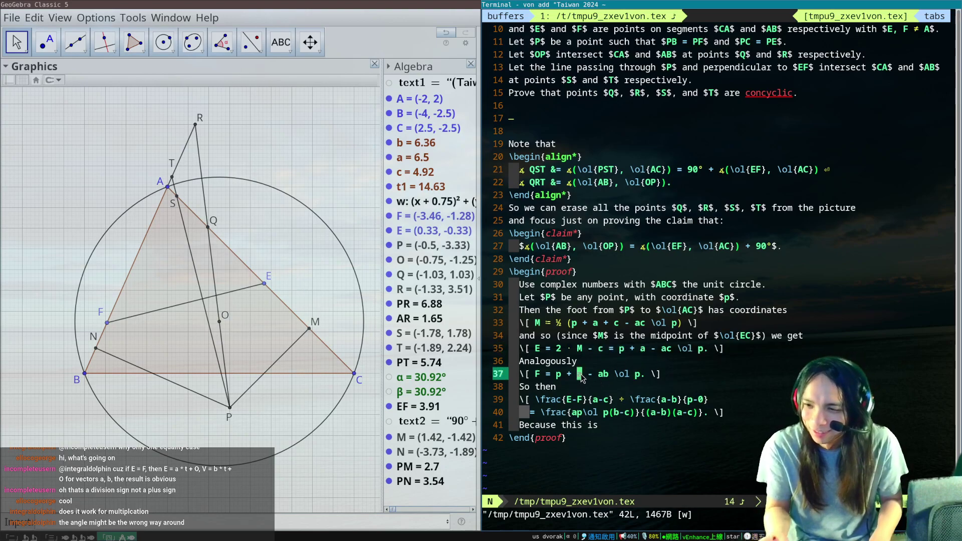
click(639, 353)
click(591, 426)
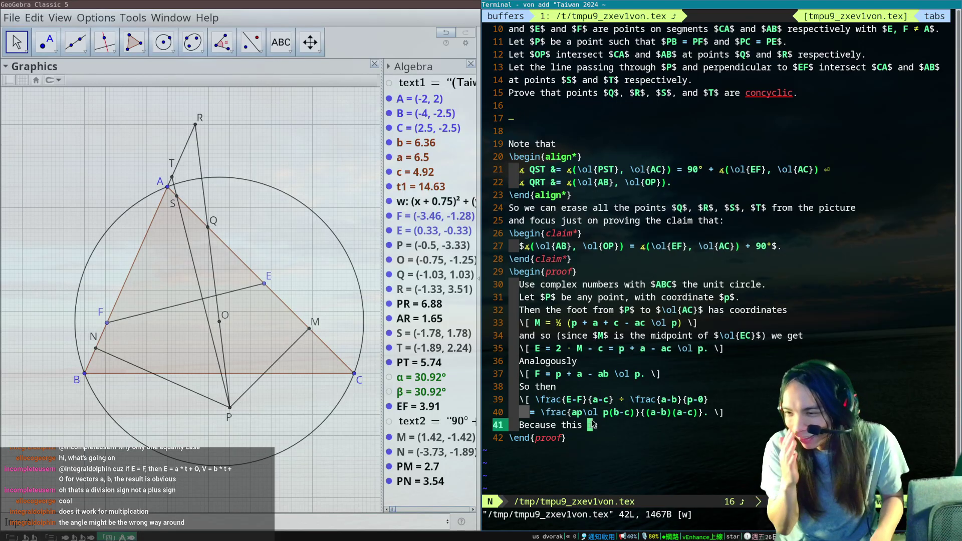
text(A )
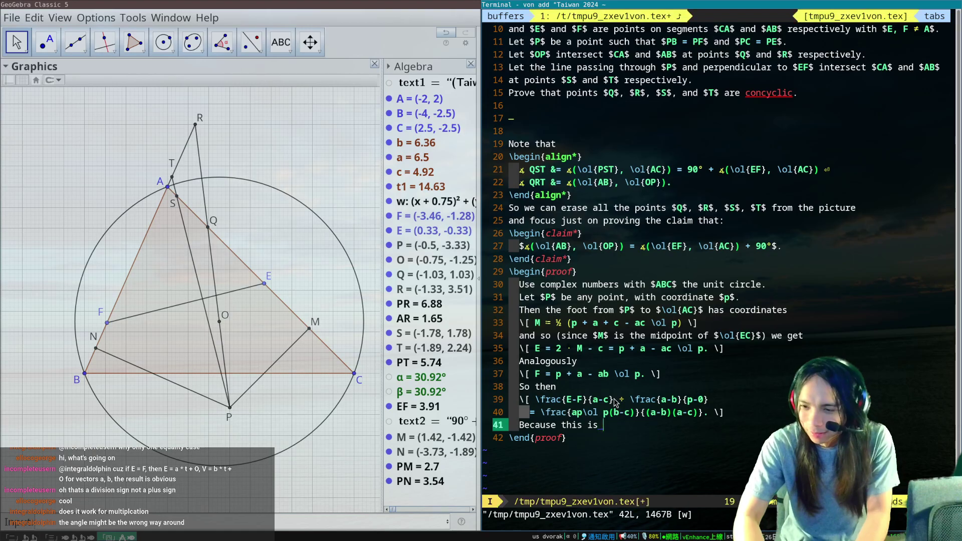
text(clearly s)
key(BackSpace)
text(pure-imagi)
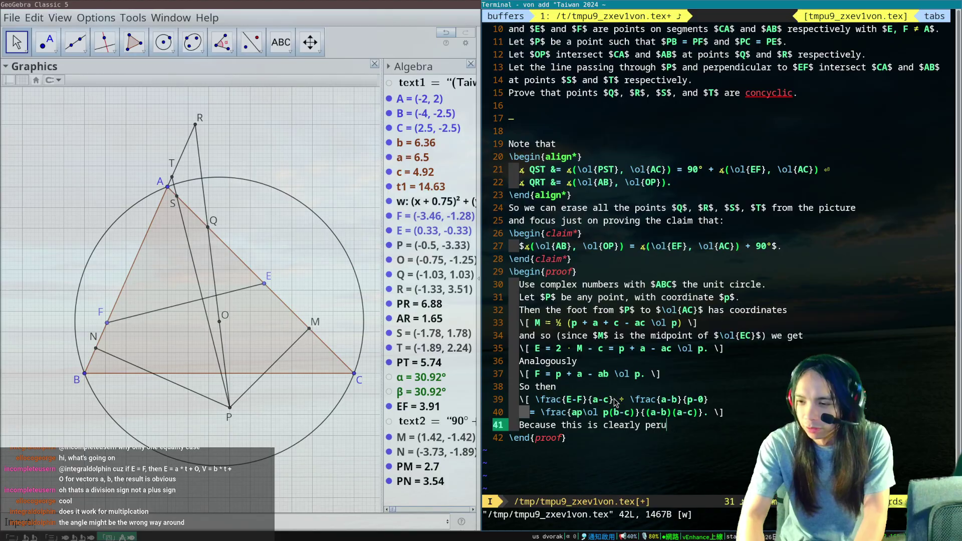
text(nary, we're done)
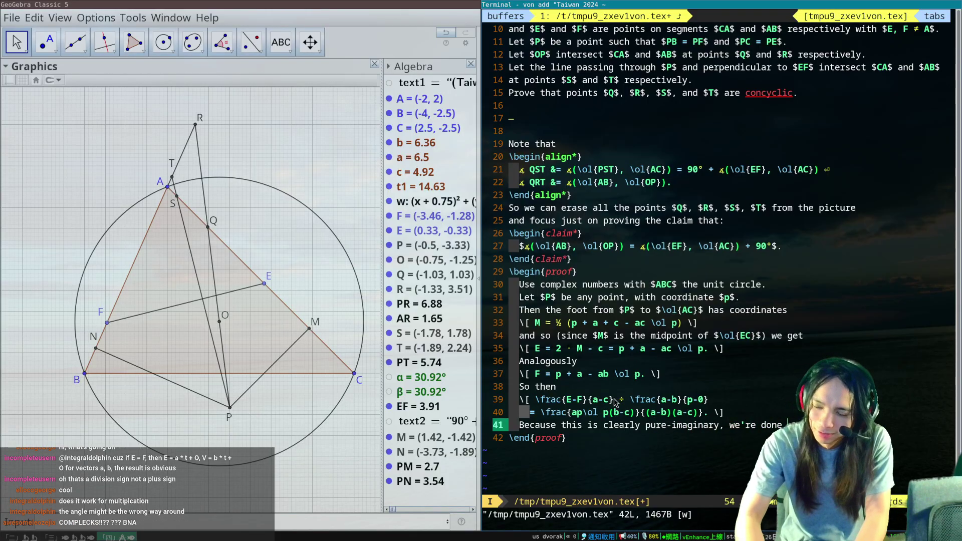
key(Escape)
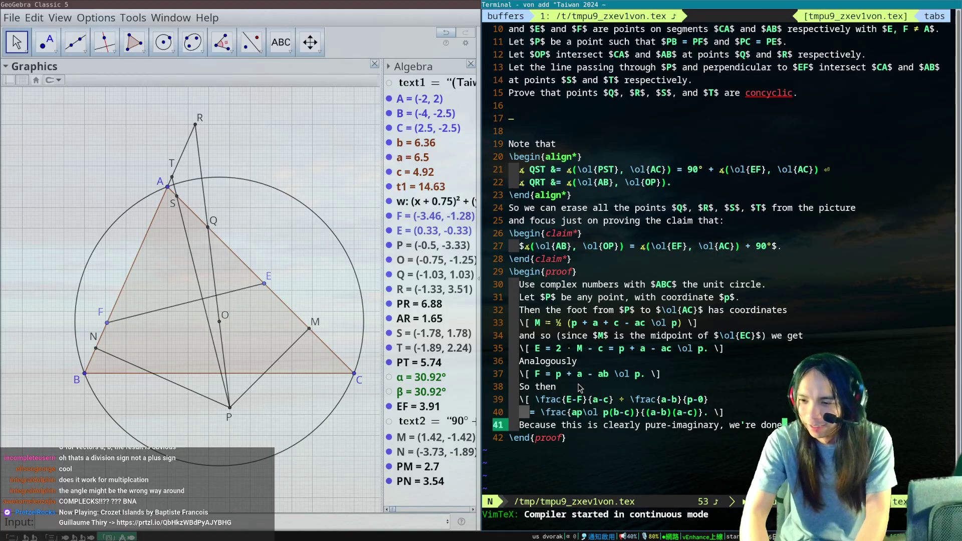
Step: Compile the LaTeX file and bring up von_preview.pdf beside the editor
key(k)
key(super+shift+Left)
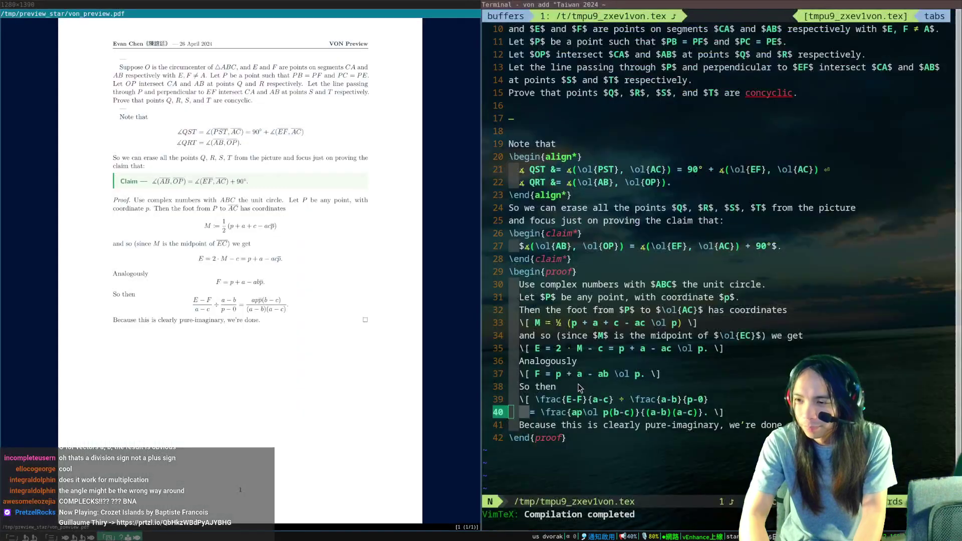
Step: Rewrite the right-hand fraction's numerator as a\ol p(b-c) \cdot p, with the factor p at the end, and save the file
key(super+Right)
key(f)
key(p)
key(x)
key(f)
key(parenright)
text(a \cdot)
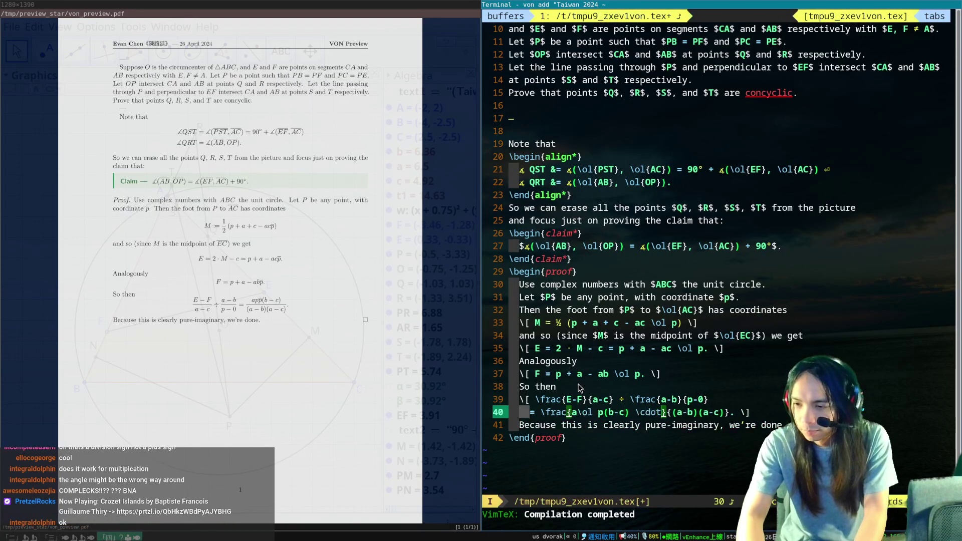
key(Escape)
text(:w)
key(Return)
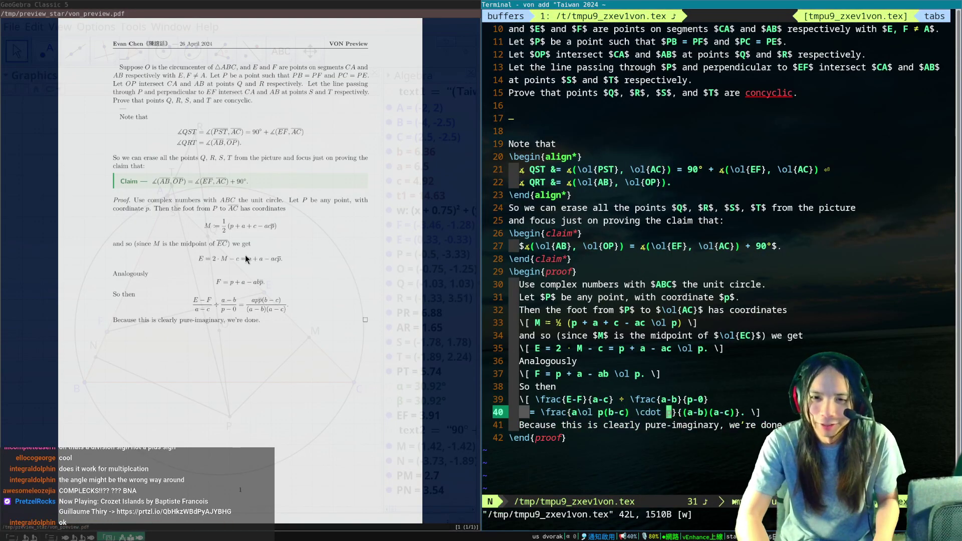
Step: Examine the E, F and ratio formulas in the PDF preview at a larger zoom
drag(253, 259, 229, 283)
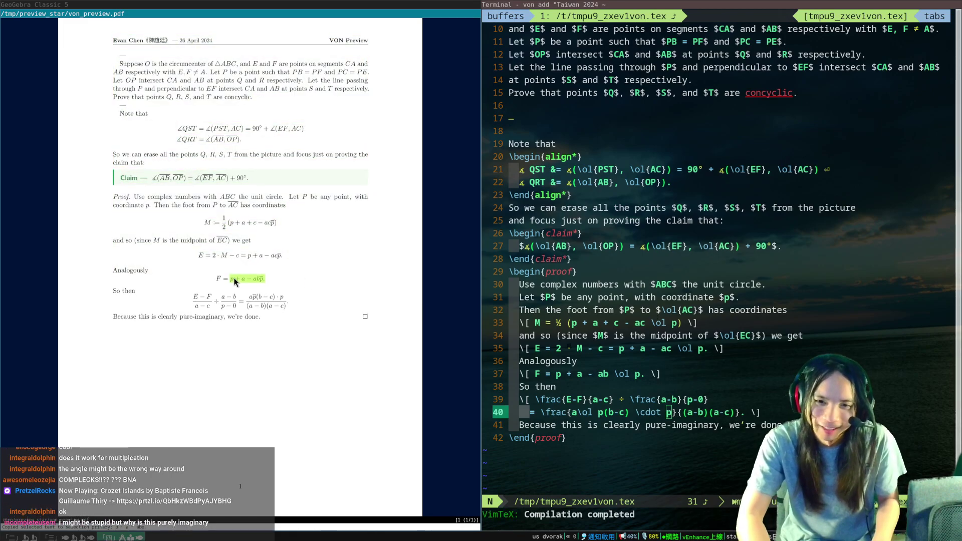
key(plus)
key(plus)
key(plus)
key(plus)
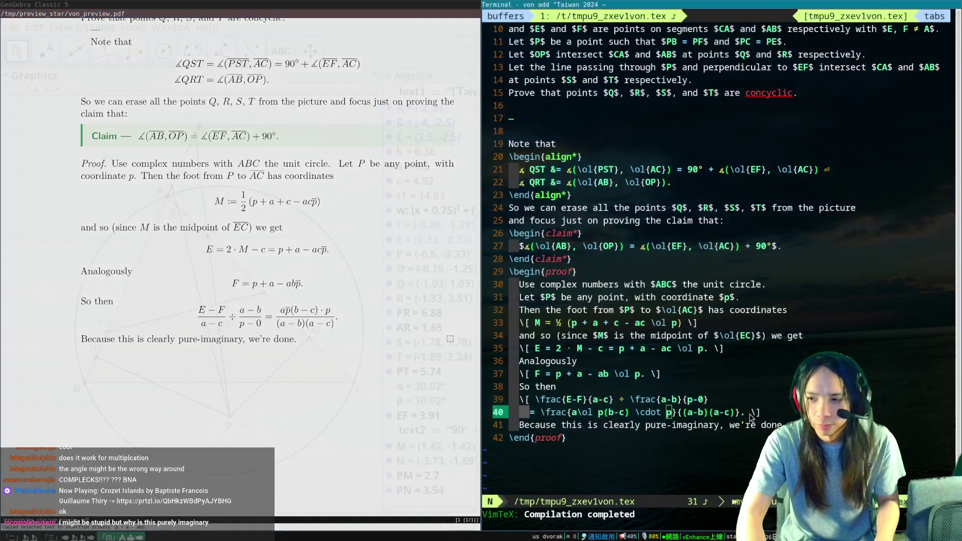
Step: Put the ratio equation's closing delimiter on its own line and insert a line above it starting "= p \bar p \cdot", followed by a fraction with numerator a(b-c)
click(748, 415)
key(h)
key(i)
key(Return)
key(Escape)
text(ko= p \bar p \)
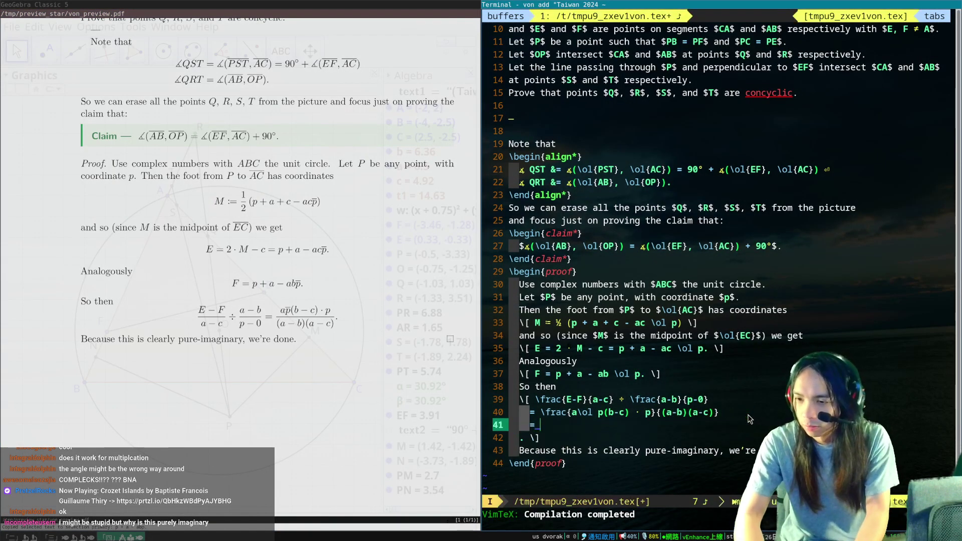
text(cdot arc{a(b-c))
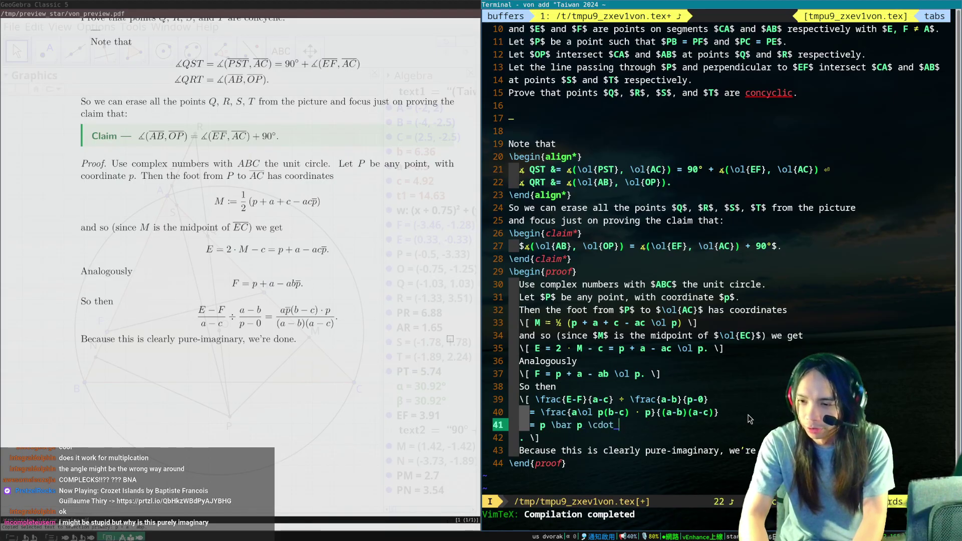
Step: Correct the misspelled \farc command to \frac in the new equation line
key(Escape)
key(shift+f)
key(a)
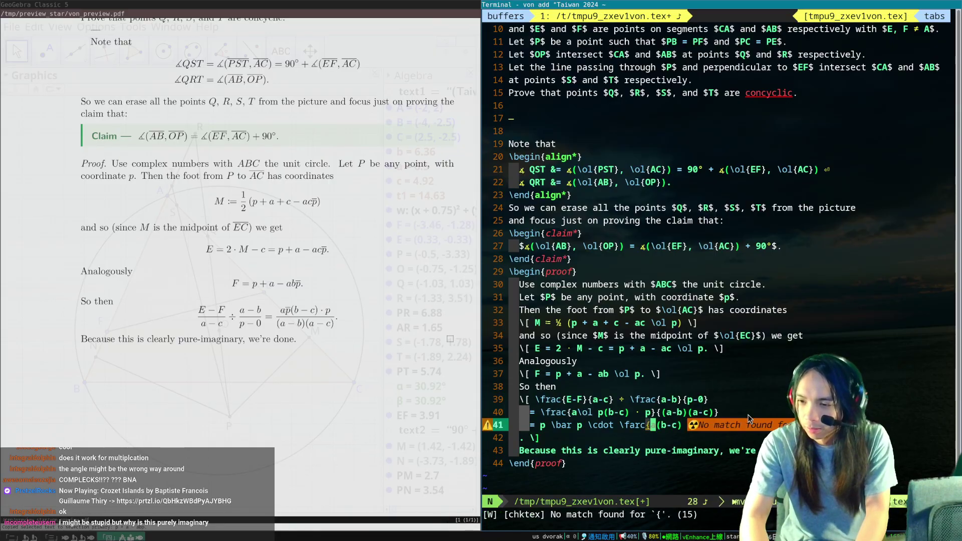
key(x)
key(p)
key(u)
key(u)
key(shift+f)
text(axp)
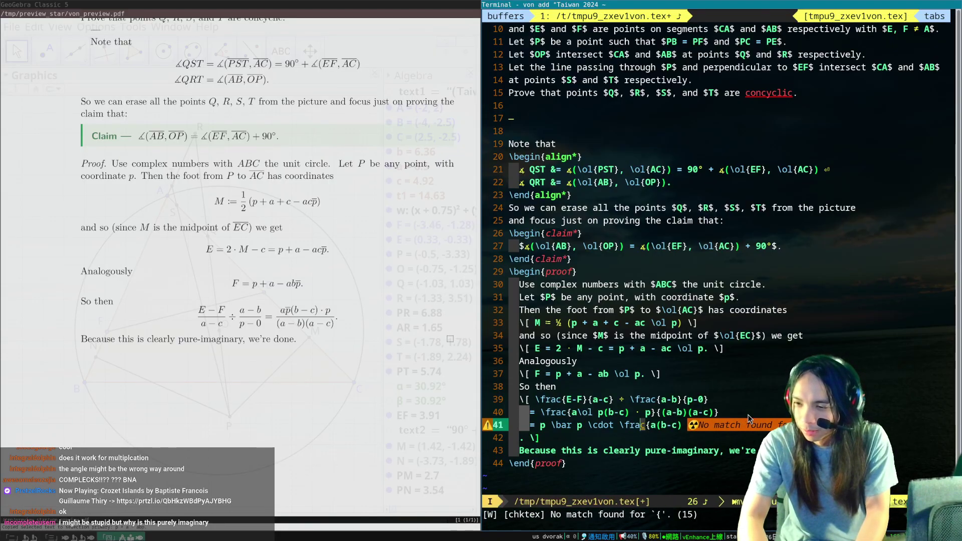
text(A}{(a-b)()
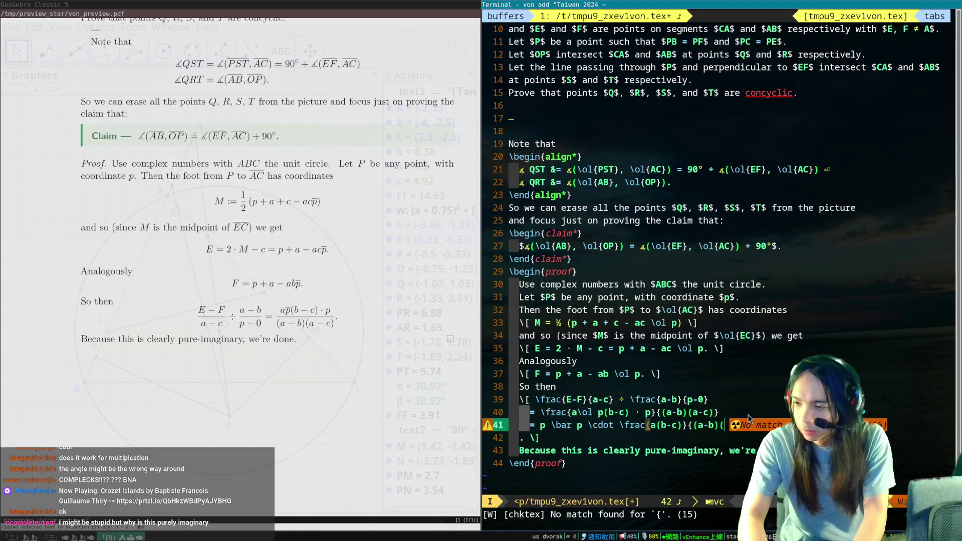
text(a-c)}.)
Step: Complete the new fraction with denominator (a-b)(a-c) and a period, rejoin the closing delimiter without its duplicate period, and save
key(Escape)
key(shift+j)
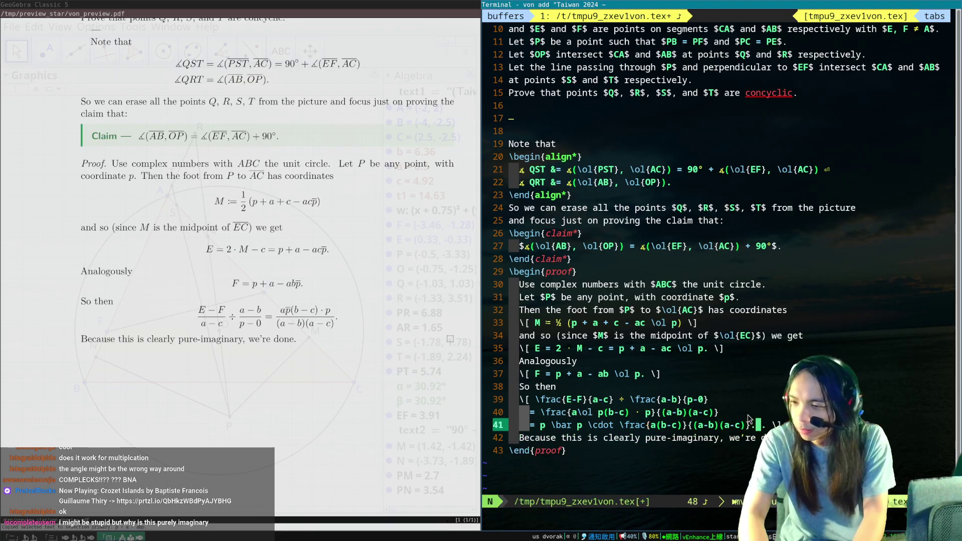
key(x)
key(x)
text(:w)
key(Return)
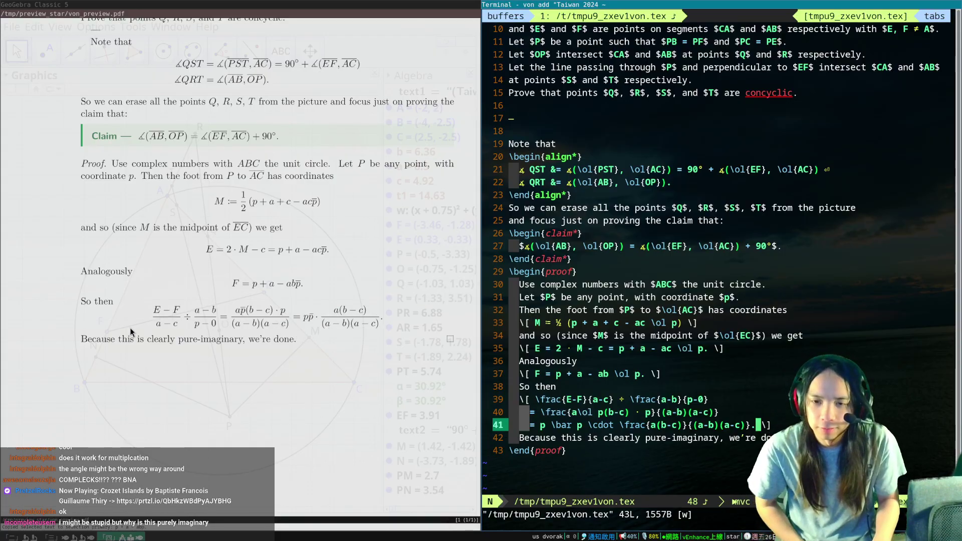
Step: Check the recompiled ratio in the preview and replace the closing sentence with "The complex conjugate is"
click(346, 309)
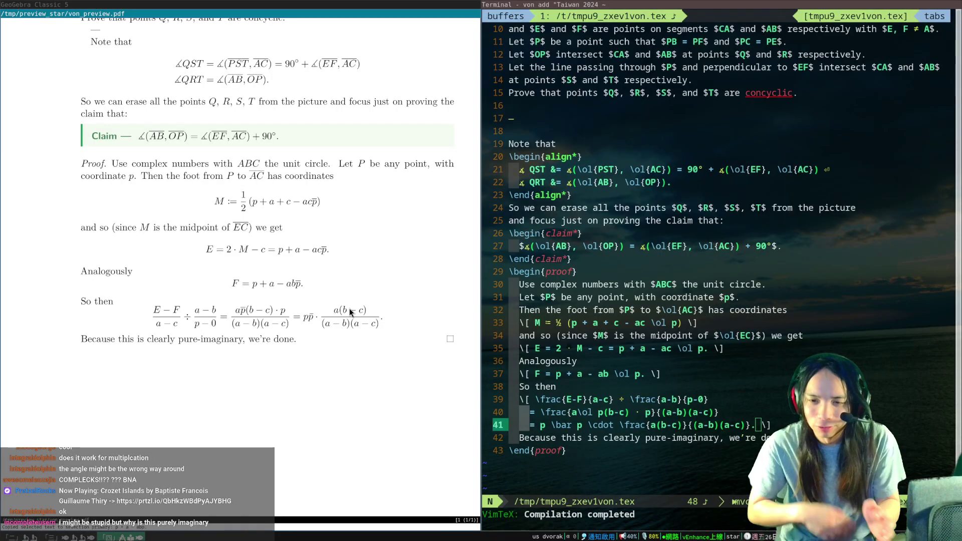
scroll(350, 308, down, 2)
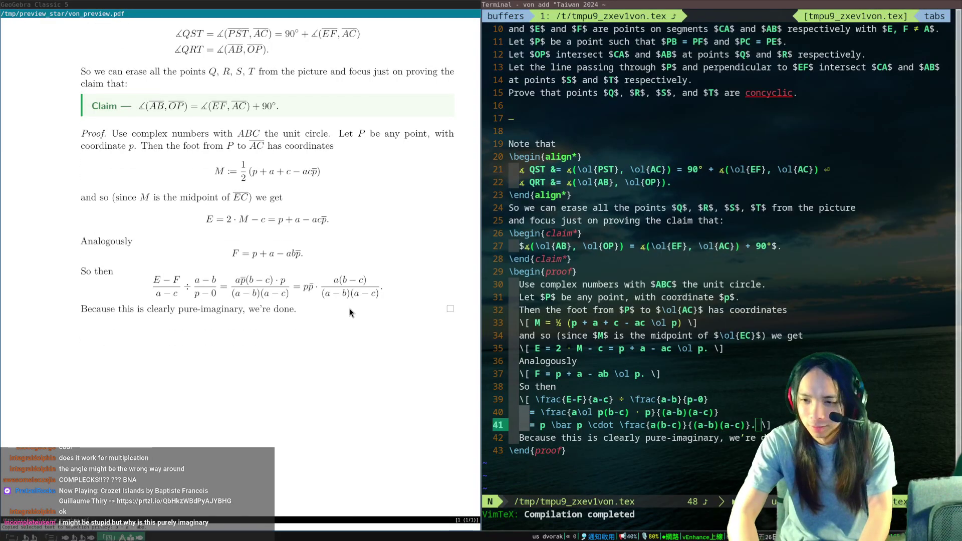
key(super+l)
key(j)
key(j)
key(k)
key(k)
key(j)
key(c)
key(c)
text(T)
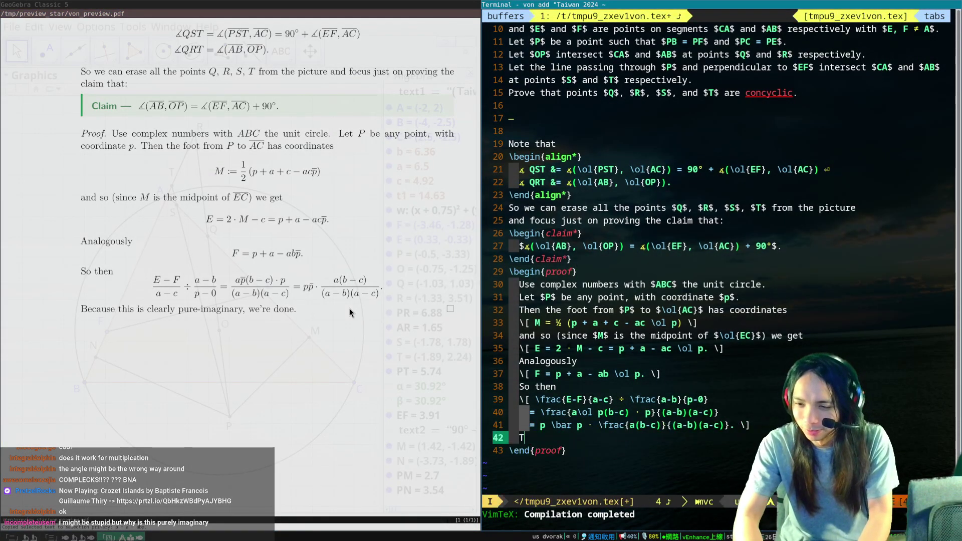
text(he complex conjugate is)
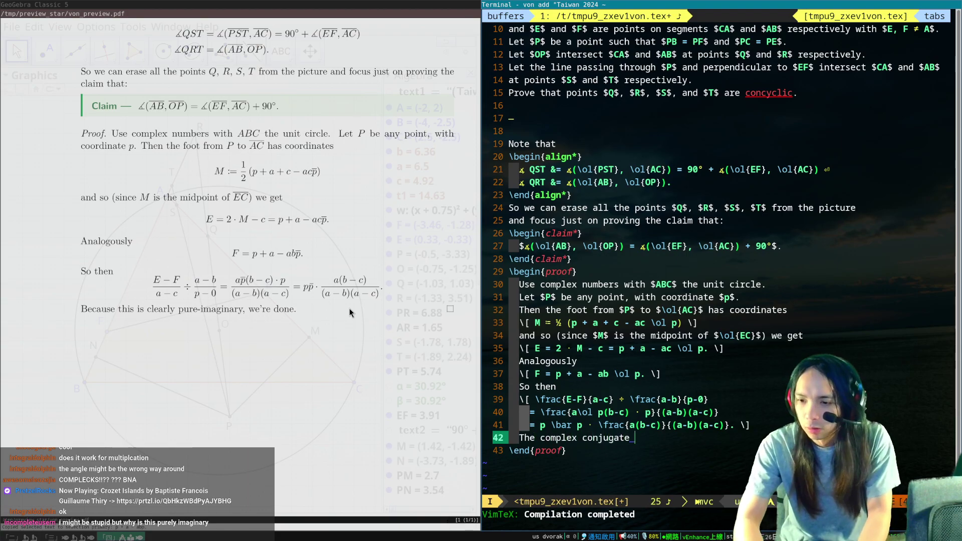
Step: Copy the last line of the ratio equation below "The complex conjugate is" and open it with the display-math delimiter \[
key(Escape)
key(k)
key(y)
key(y)
key(j)
key(p)
key(i)
key(BackSpace)
text(\[)
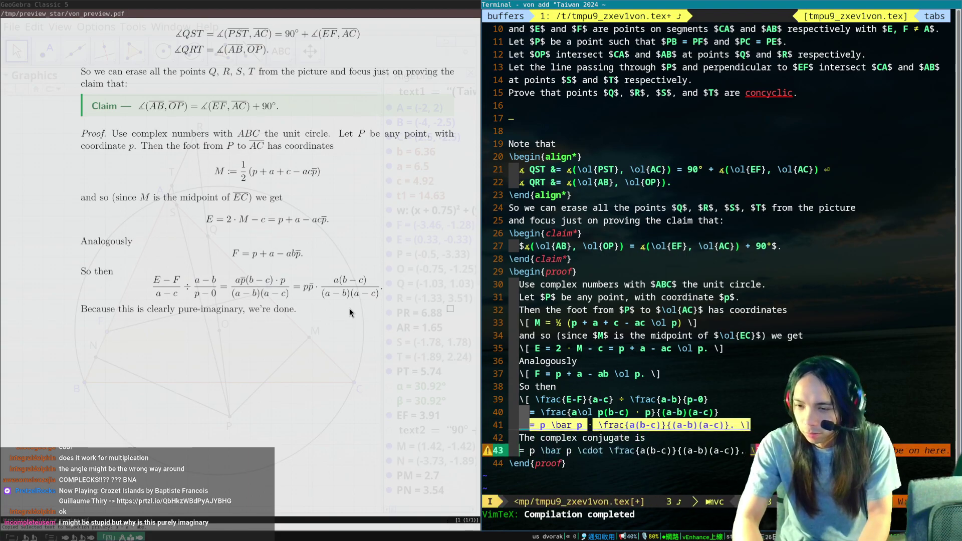
Step: Remove the equals sign from the copied equation and change its p \bar p factor to \bar p p
key(Escape)
key(w)
key(w)
key(0)
key(l)
key(w)
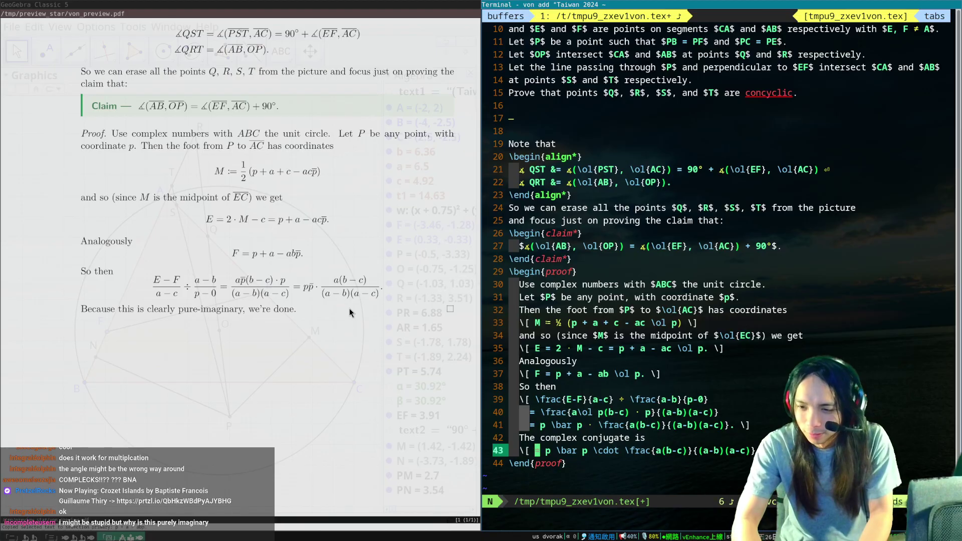
key(w)
key(w)
key(w)
text(ar p)
key(Escape)
key(shift+4)
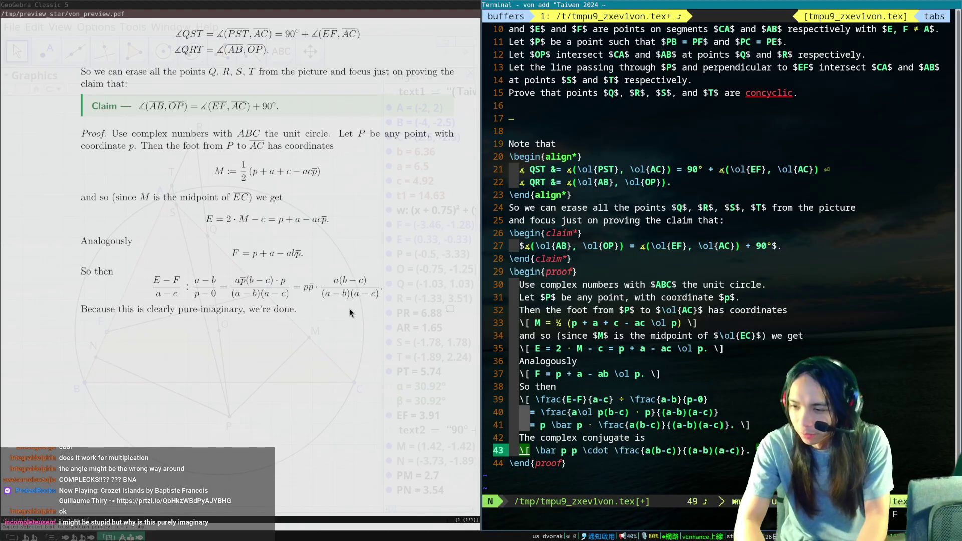
Step: Replace the conjugate fraction's numerator with \frac 1a\left( \frac 1b- \frac 1c \right)
key(b)
key(b)
key(b)
key(b)
key(b)
key(b)
key(b)
key(b)
key(b)
text(Fairac 1)
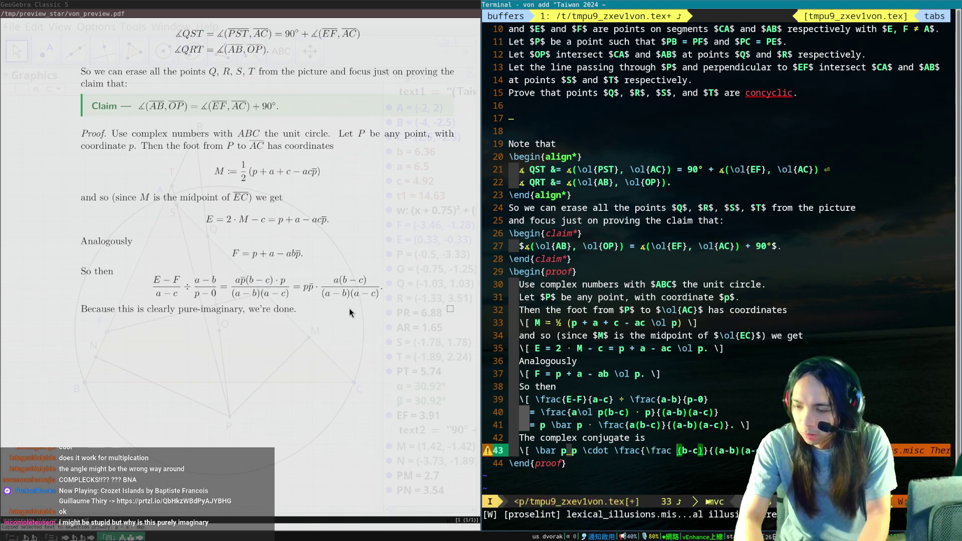
key(Escape)
key(w)
key(c)
key(shift+5)
text(\left( \fra)
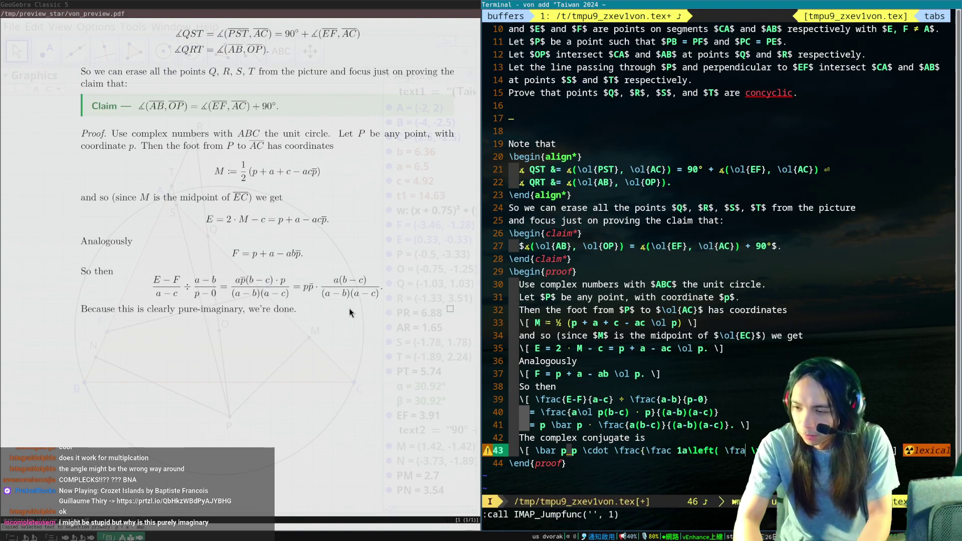
text(c 1b-rac 1c)
key(ctrl+j)
key(Escape)
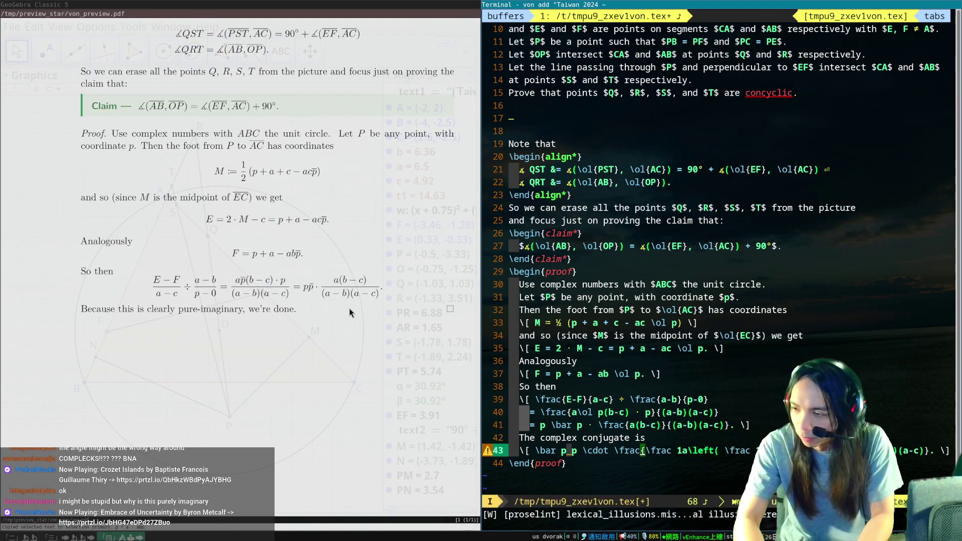
Step: Move the conjugate fraction's denominator onto its own source line
key(f)
key(shift+9)
key(h)
key(i)
key(Return)
key(Escape)
key(l)
key(l)
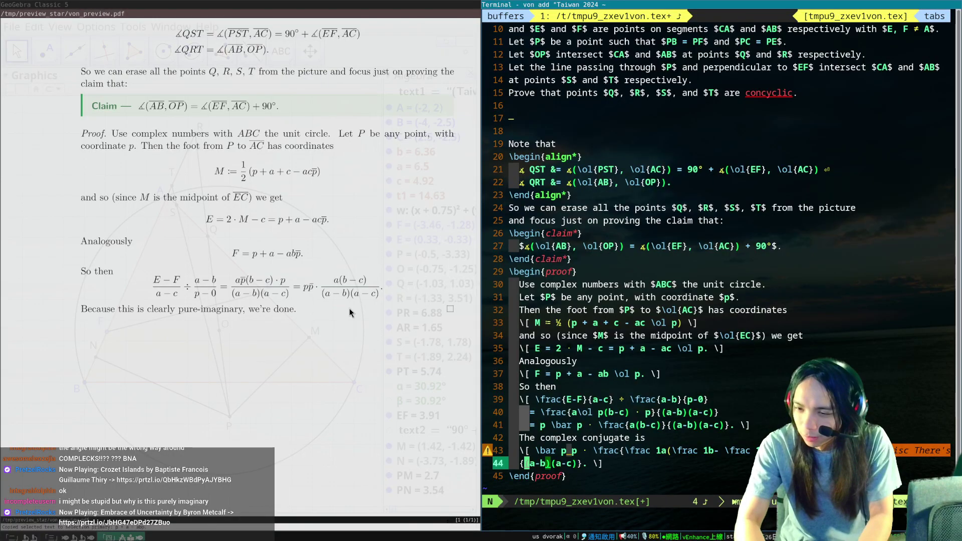
Step: Replace the denominator (a-b)(a-c) on that line with the factor \left( \frac 1a - \frac 1b \right)
key(c)
key(t)
key(shift+bracketright)
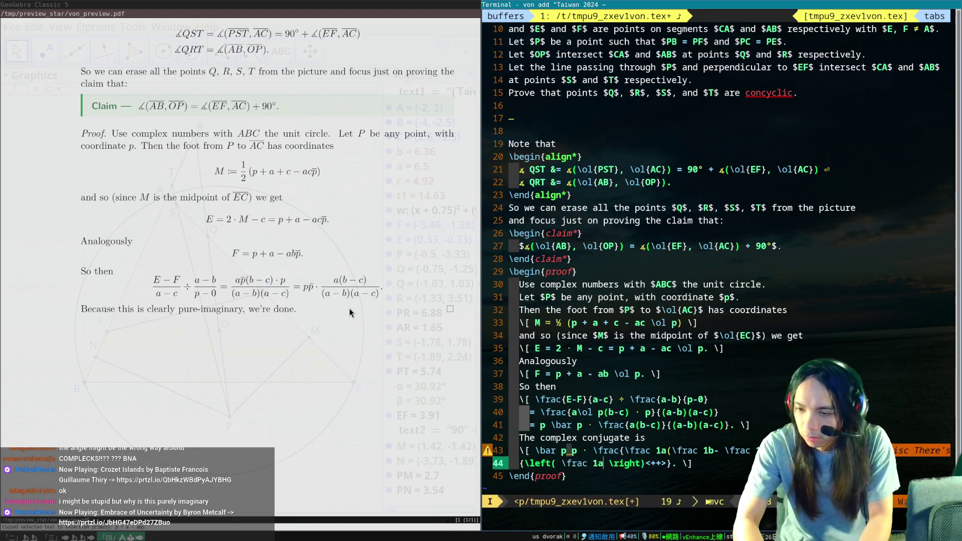
text(frnd)
key(BackSpace)
key(BackSpace)
key(BackSpace)
text(rac 1b)
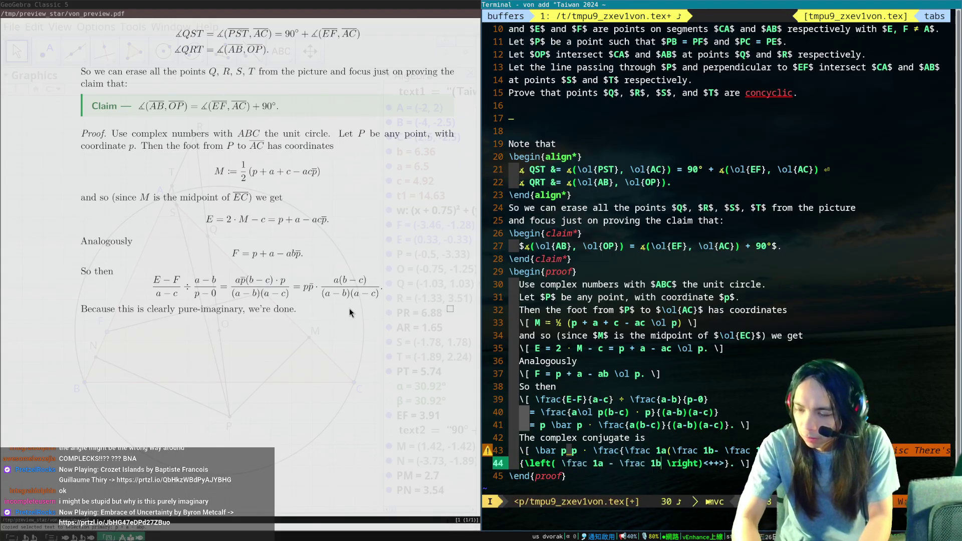
Step: Add the second denominator factor \left( \frac 1a - \frac 1c \right), save the file, and check the conjugate in the preview
key(ctrl+j)
text(\left(rac 1a -)
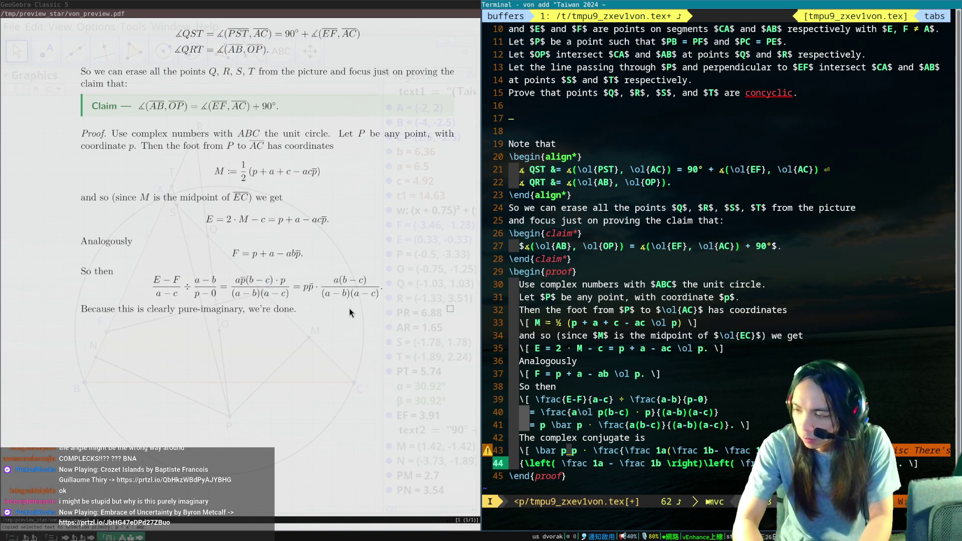
key(ctrl+j)
key(Escape)
text(:w)
key(Return)
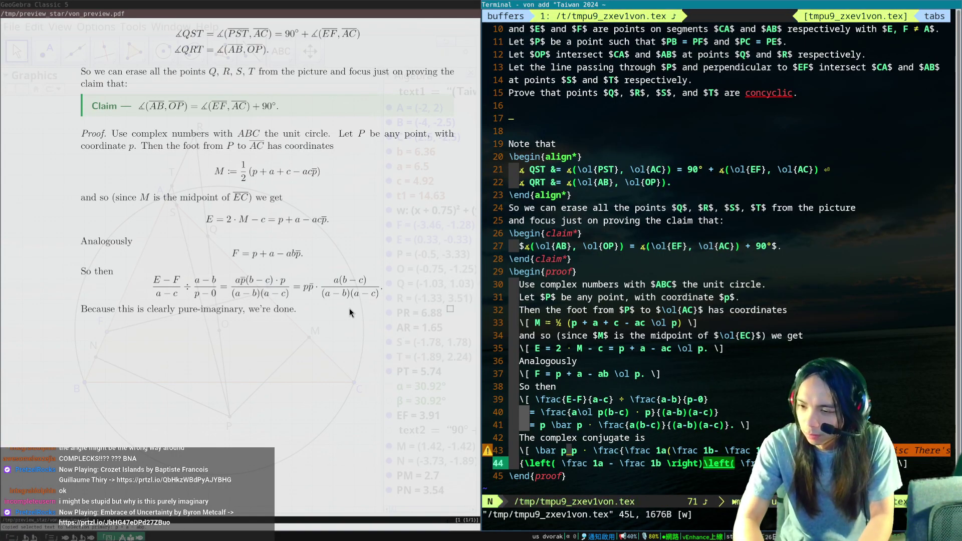
key(0)
key(f)
key(b)
key(semicolon)
text(ra:w)
key(Return)
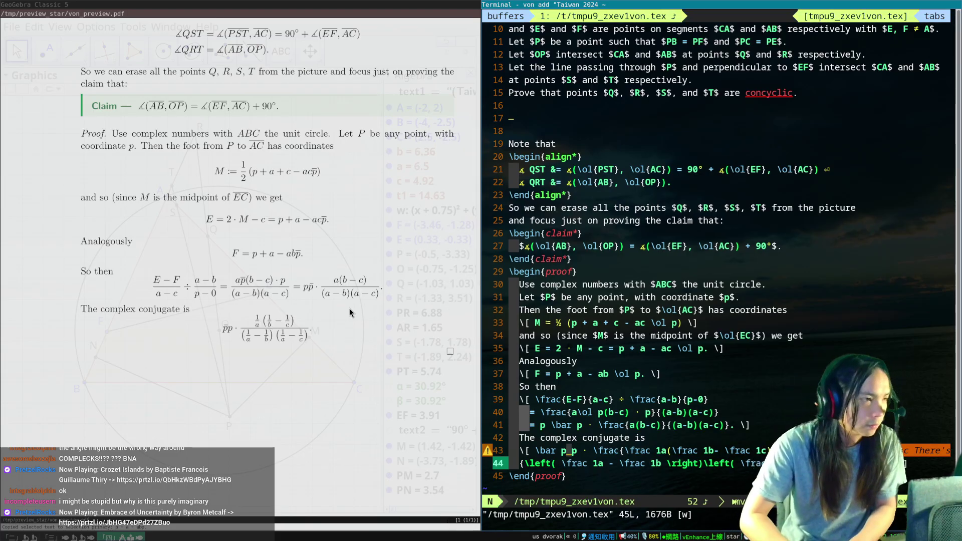
drag(300, 316, 352, 292)
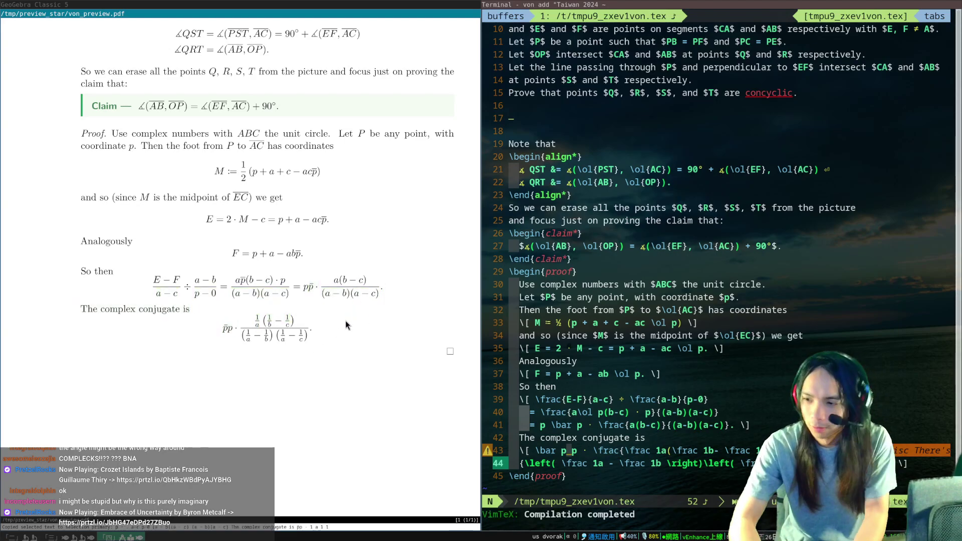
Step: Extend the "So then" line before the ratio equation to "So then we have the ratio"
key(super+Left)
key(super+Right)
key(super+Right)
key(k)
key(k)
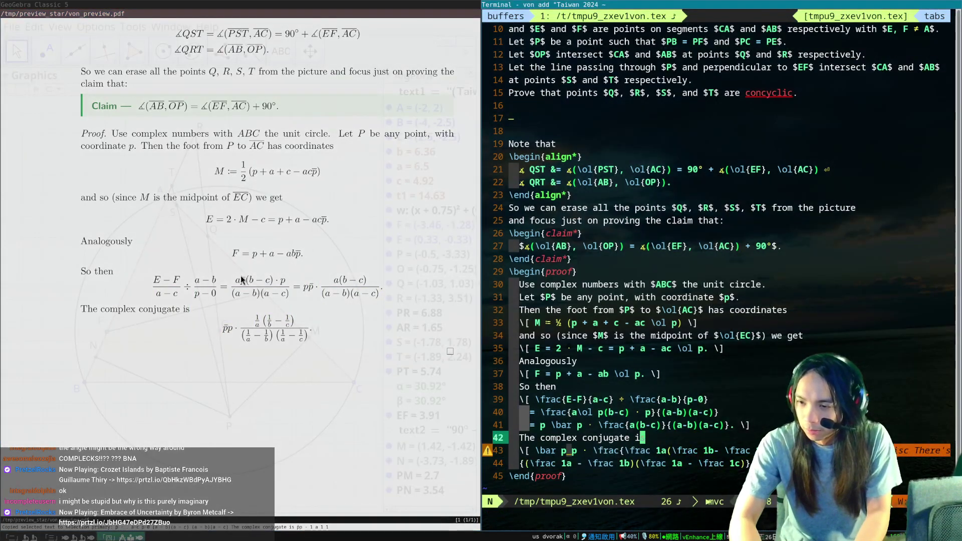
key(k)
key(k)
key(k)
key(k)
text(A we h)
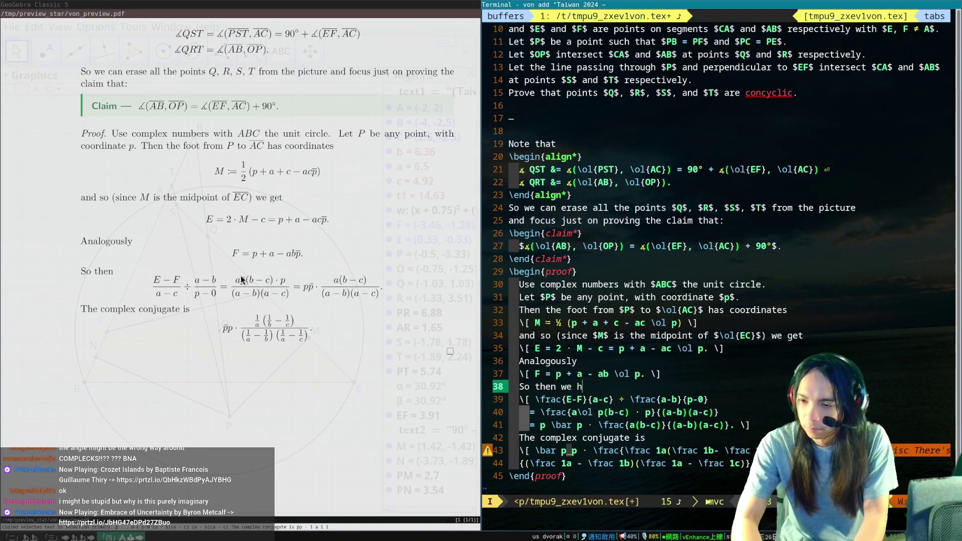
text(ave the ratio)
key(Escape)
Step: Name the ratio z by inserting "z \coloneqq" at the start of its equation
key(Return)
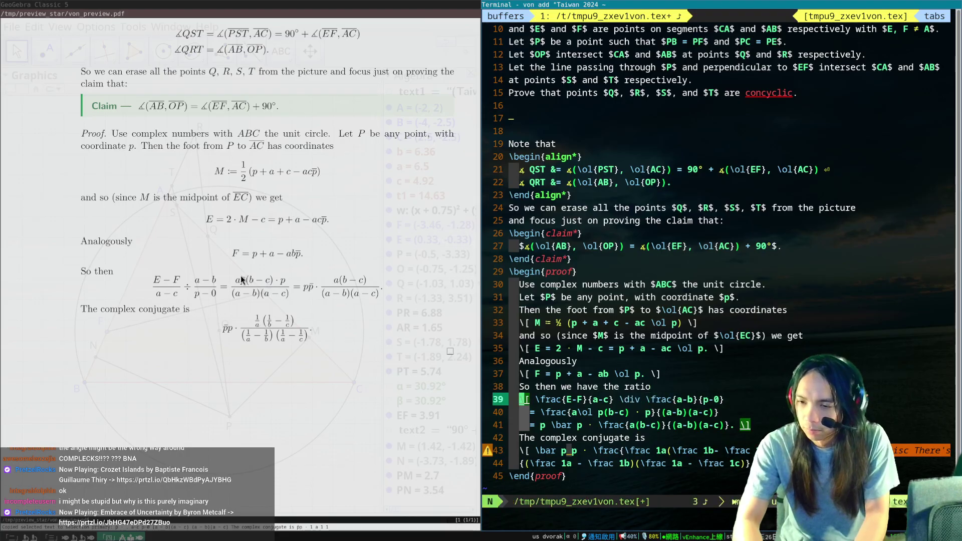
text(wi\)
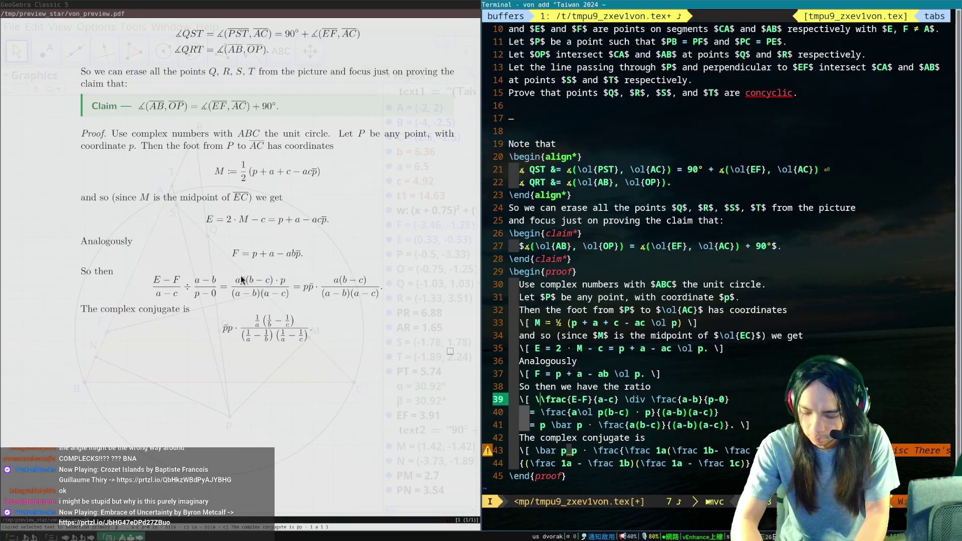
key(BackSpace)
text(z \coloneqq)
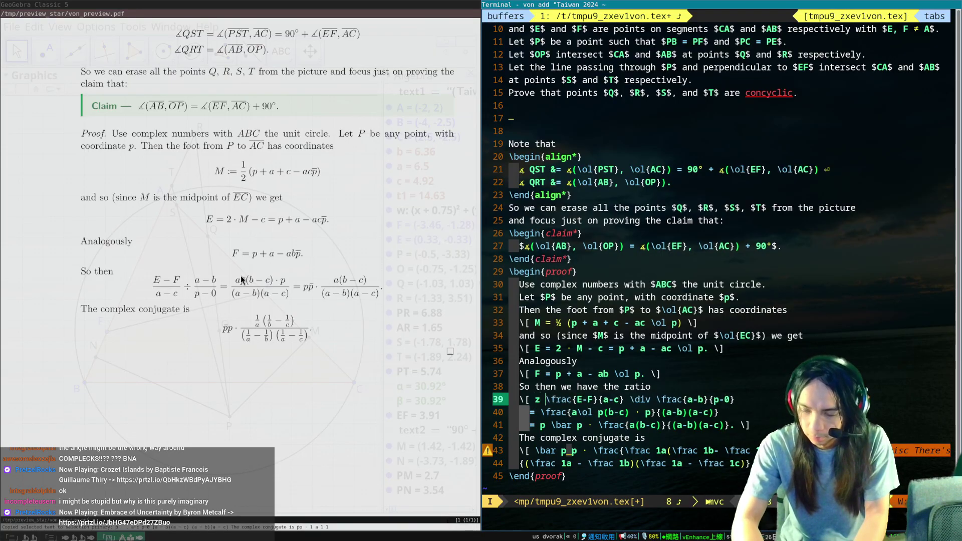
key(Escape)
Step: Append "= -z" after the complex conjugate's fraction
key(j)
key(j)
key(j)
key(j)
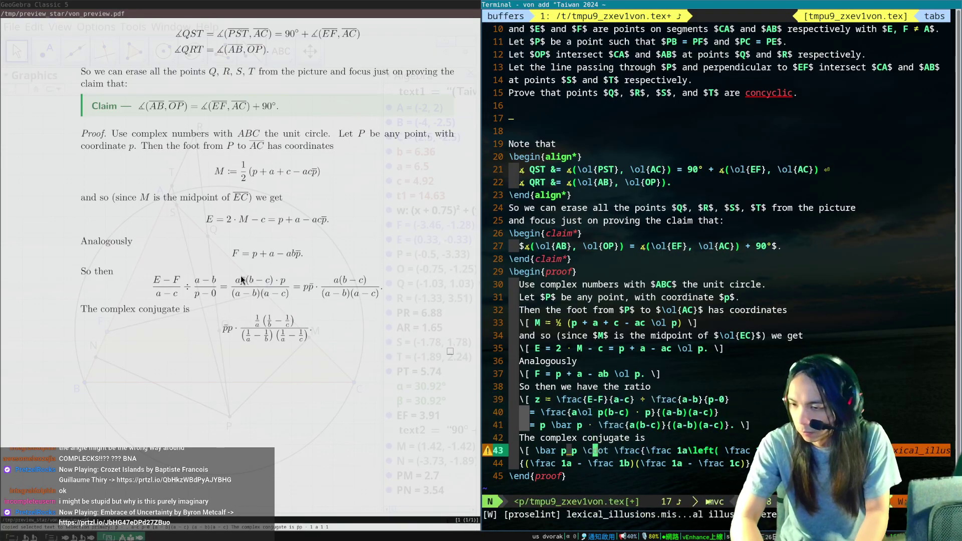
key(j)
key(f)
key(period)
key(i)
key(Escape)
Step: Add the concluding line "so $z$ is pure imaginary and we're done" to the proof and save the file
text(o)
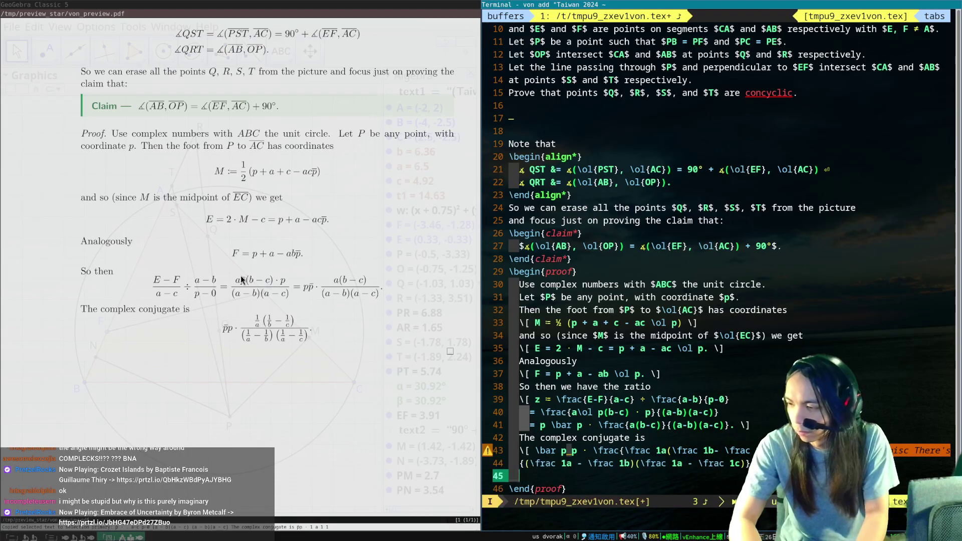
text(so $z$ is pu)
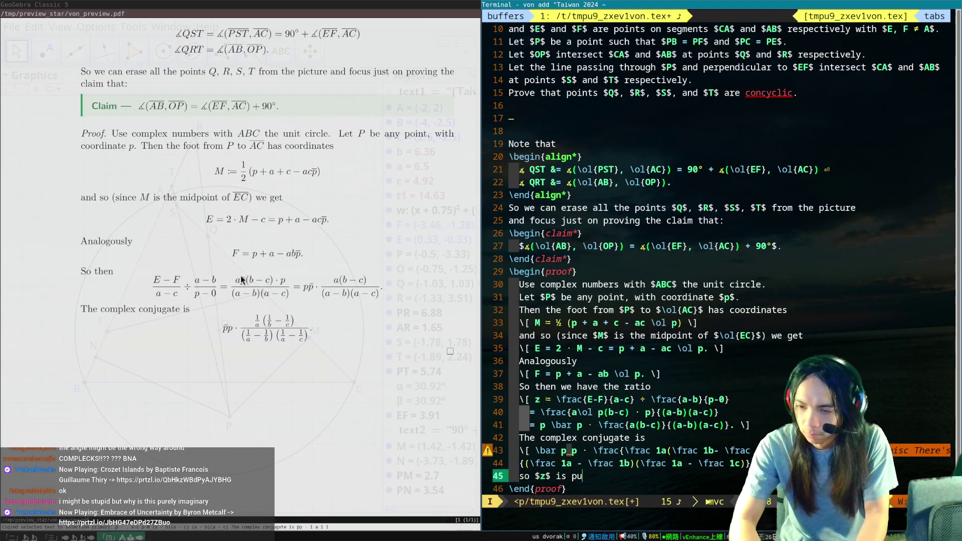
text(re imaginary and we're done)
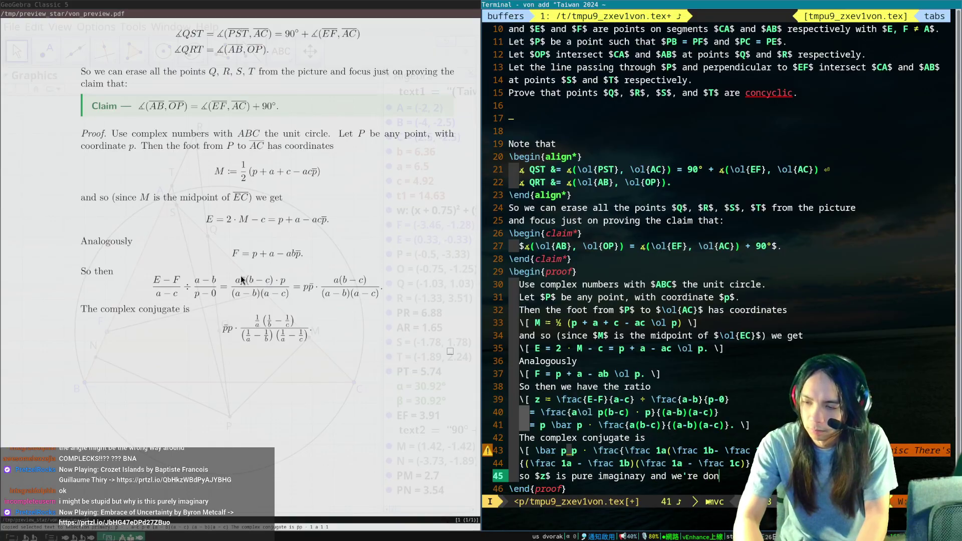
key(Escape)
text(:w)
key(Return)
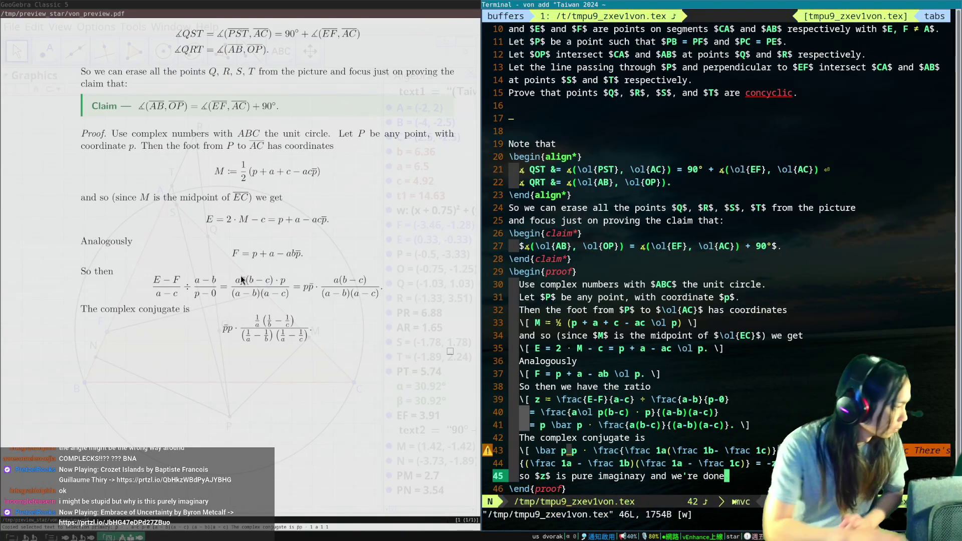
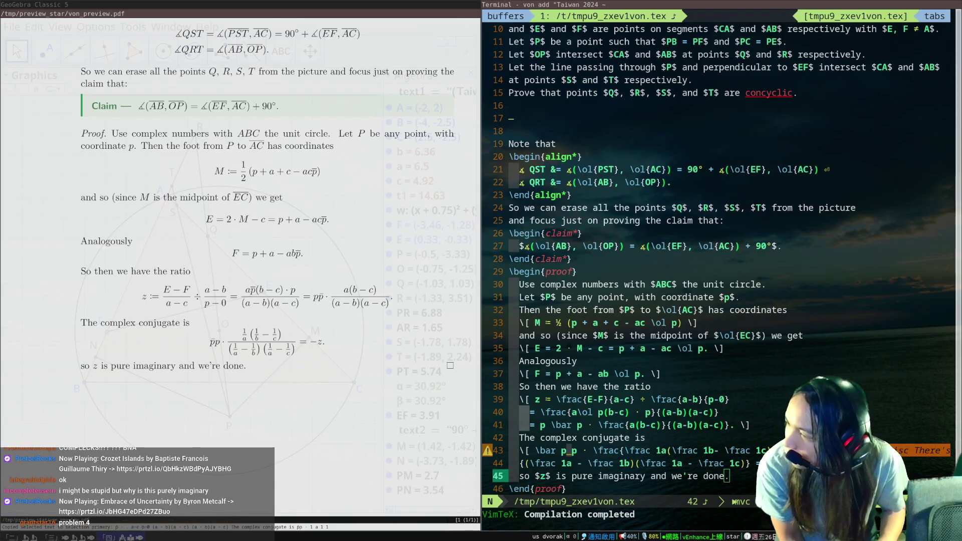
Step: Save the written solution and close its file to continue to the problem's metadata
click(618, 210)
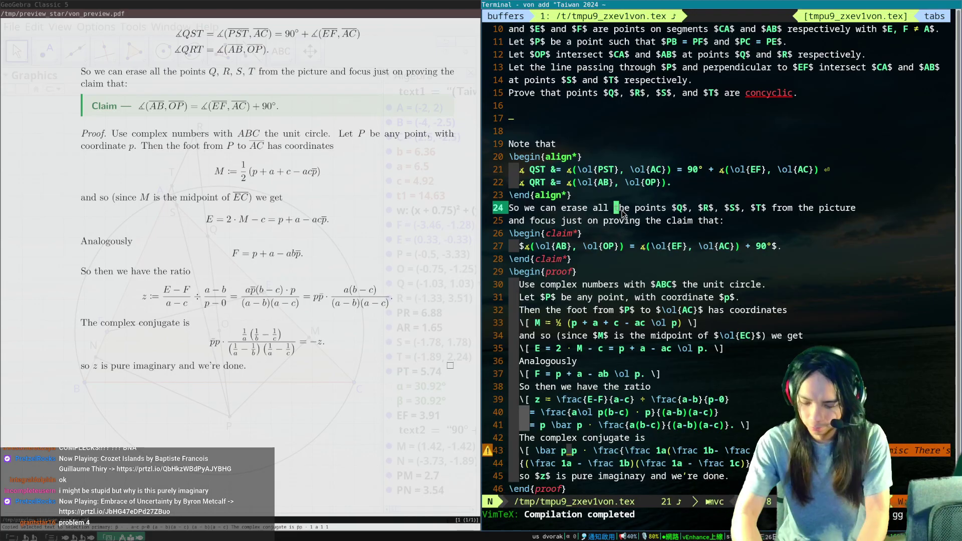
key(g)
key(g)
text(:wall)
key(Return)
text(:q)
key(Return)
Step: Complete the source field of the problem metadata as "Taiwan 2024/4"
key(j)
key(j)
key(e)
key(e)
key(e)
key(e)
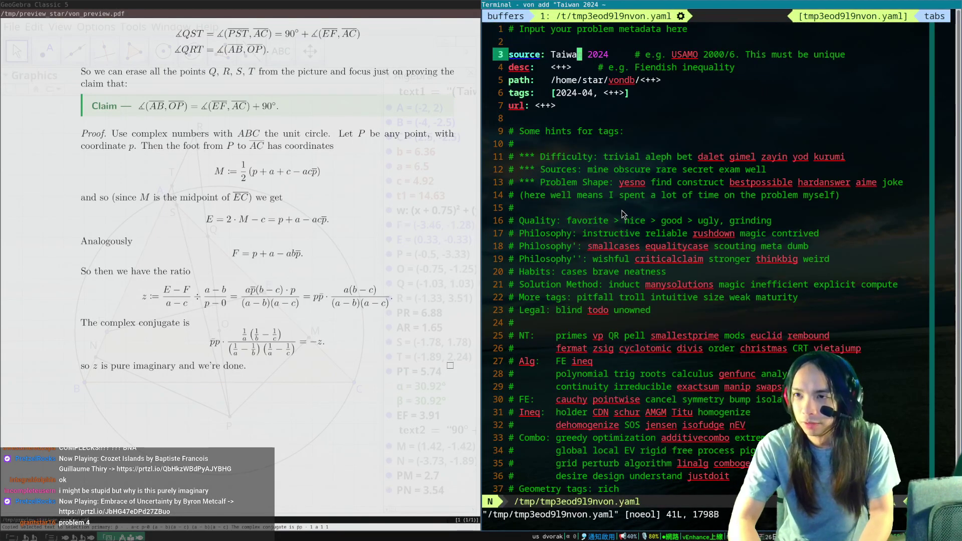
text(a/4)
key(ctrl+j)
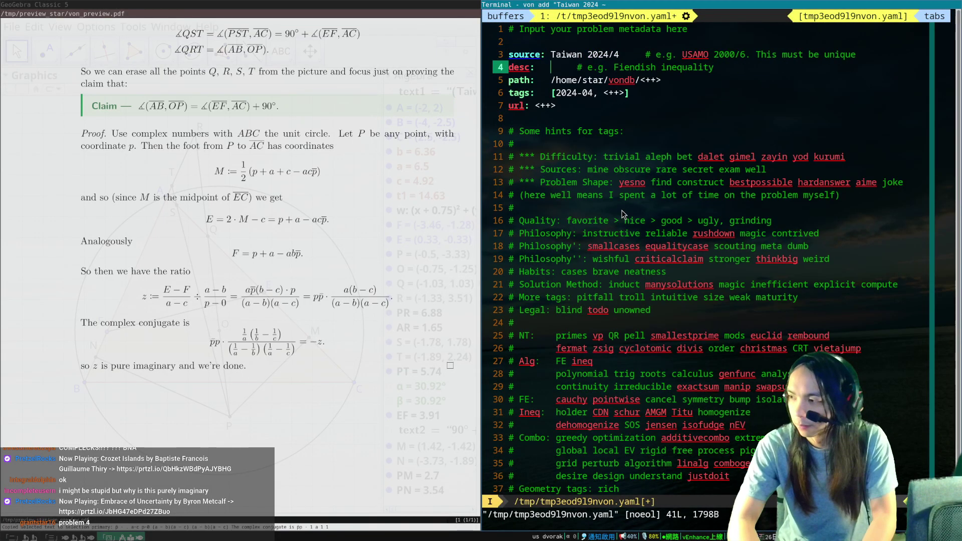
Step: Set the description to "$QRST$ cyclic" and extend the path with the Geometry/ folder
text($QRST$ cyclic)
key(ctrl+j)
text(Geom)
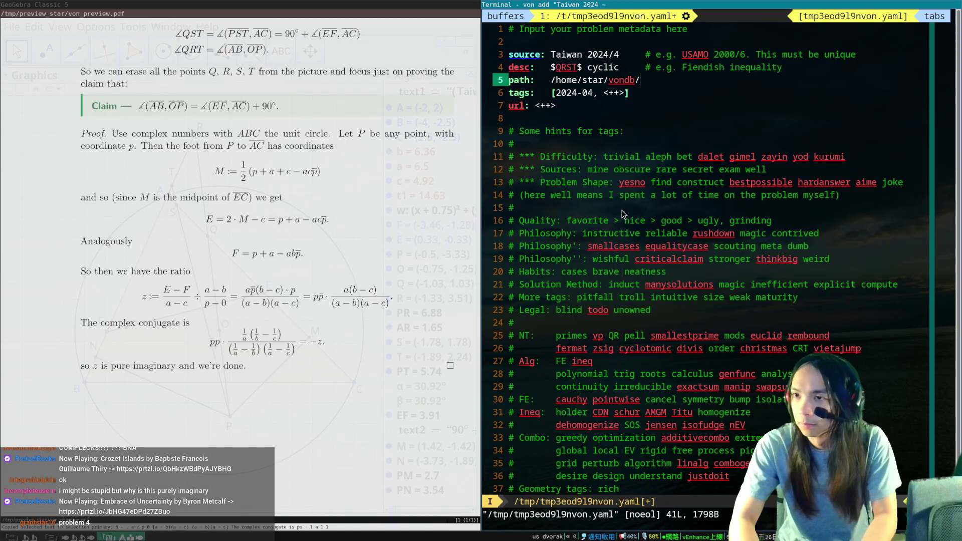
text(etry/)
key(ctrl+j)
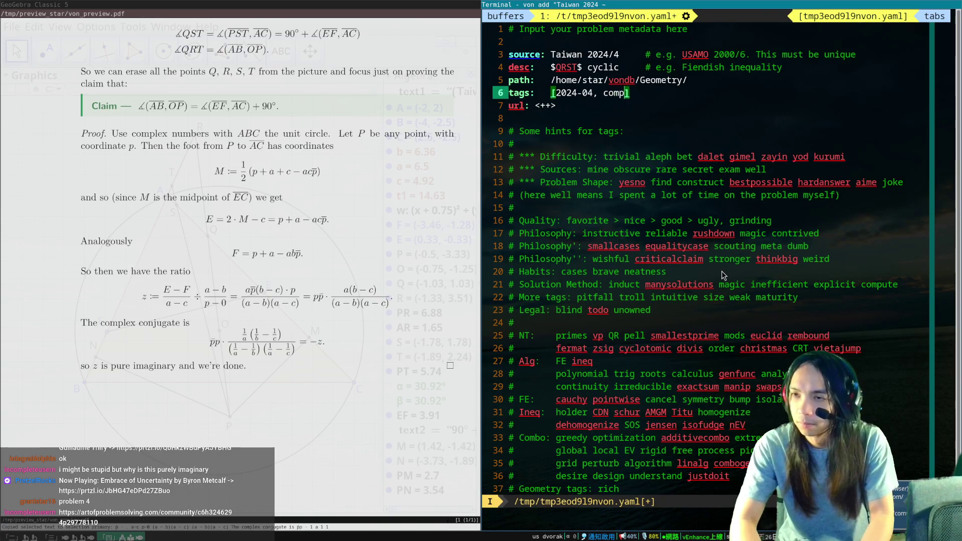
Step: Add the tags anglechase, complex and aleph after 2024-04 in the metadata
text(h)
key(ctrl+j)
key(Escape)
key(k)
key(f)
key(comma)
text(a)
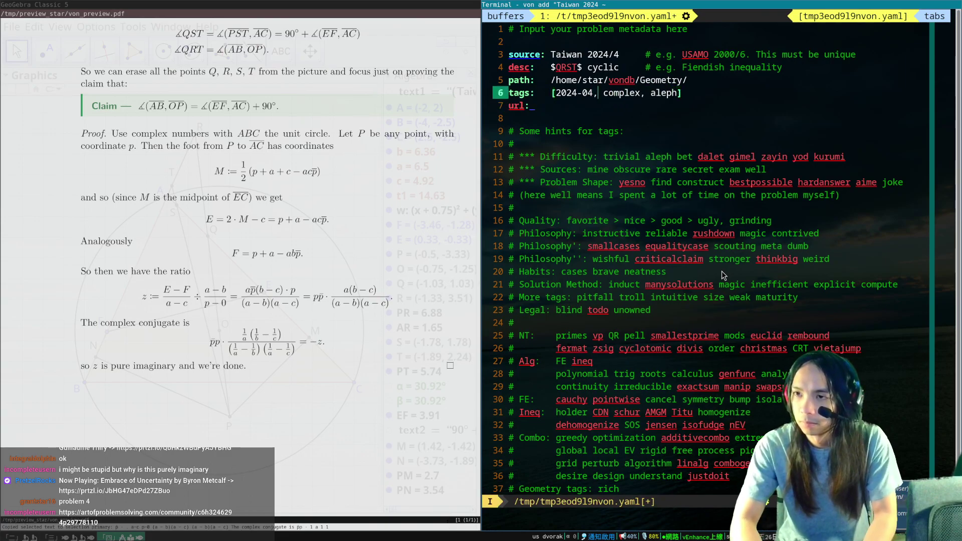
text( anglechase,)
key(Escape)
Step: Paste the copied problem link into the url field, then save and close the metadata file
text(j)
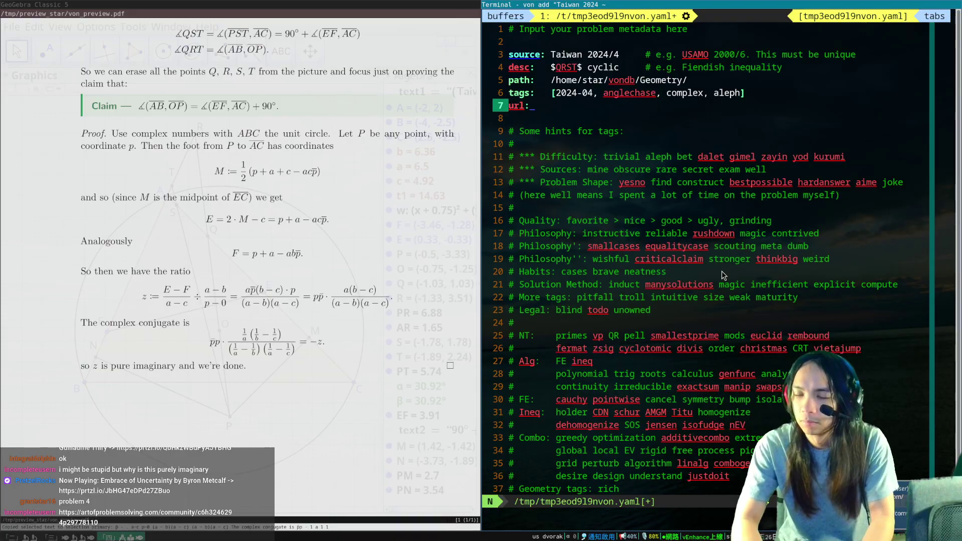
text(p:wq)
key(Return)
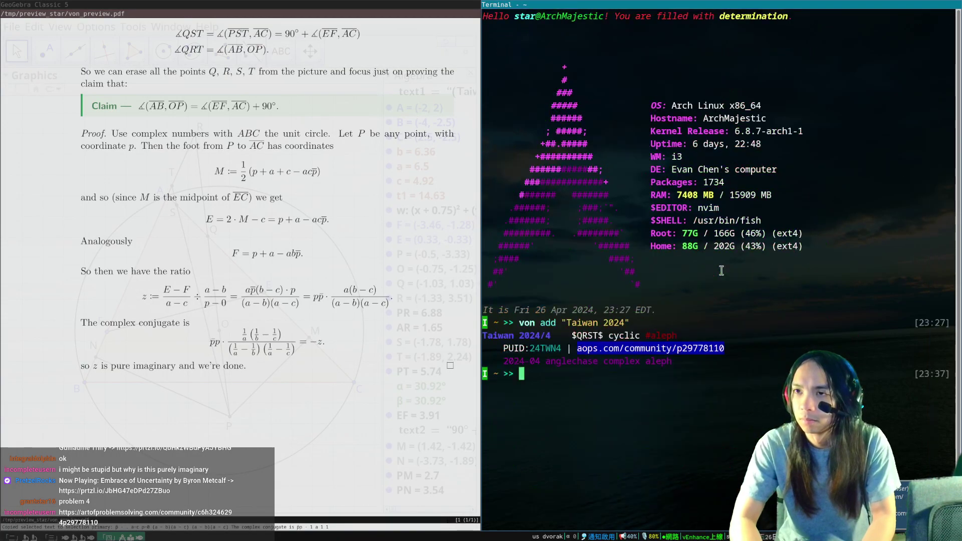
Step: Open the stored problem entry for editing by running von edit "Taiwan 2024/4"
text(von edit "Twitch 137.2)
key(ctrl+w)
text("T)
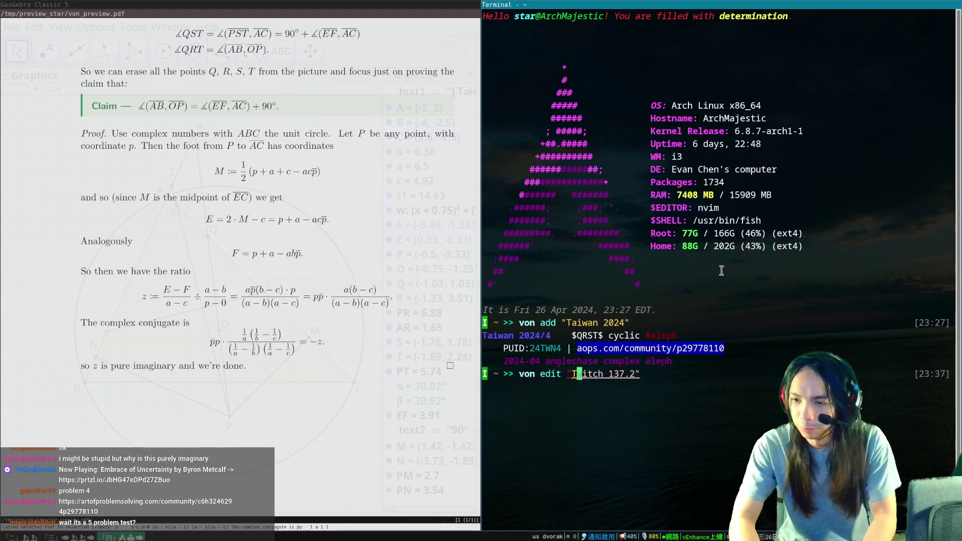
text(aiwan 2024")
key(Return)
key(Up)
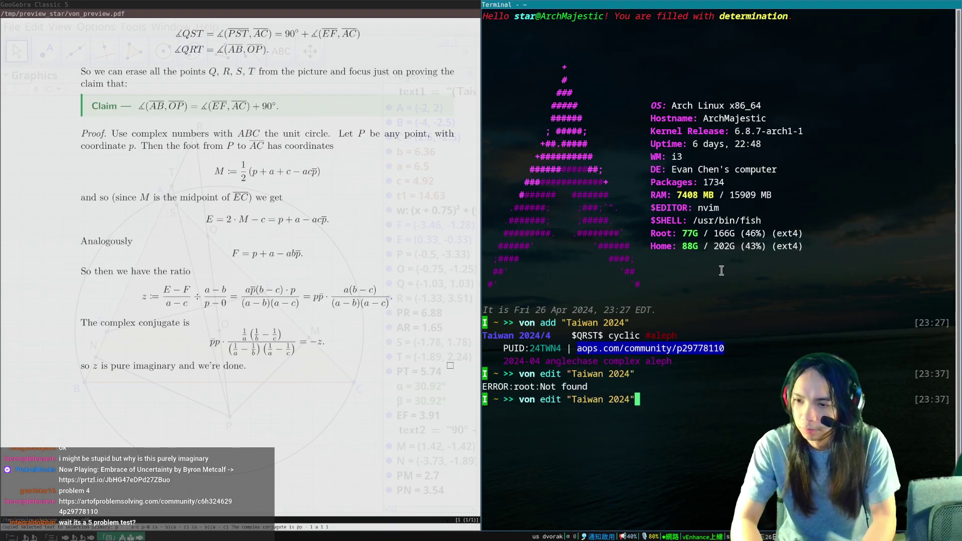
text(/4)
key(Return)
Step: Switch to GeoGebra, export the triangle diagram as generated Asymptote code, and cut the code to the clipboard
key(super+Left)
key(super+Up)
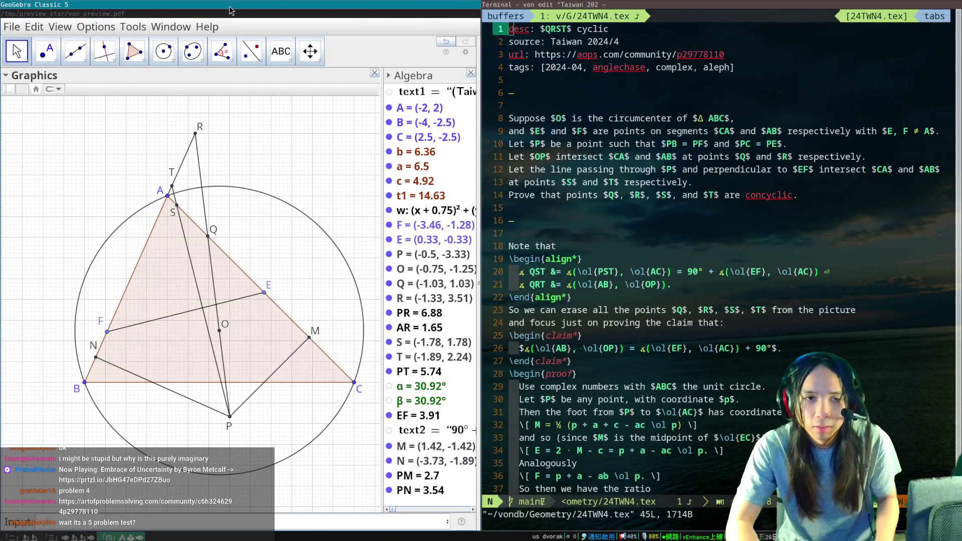
click(12, 27)
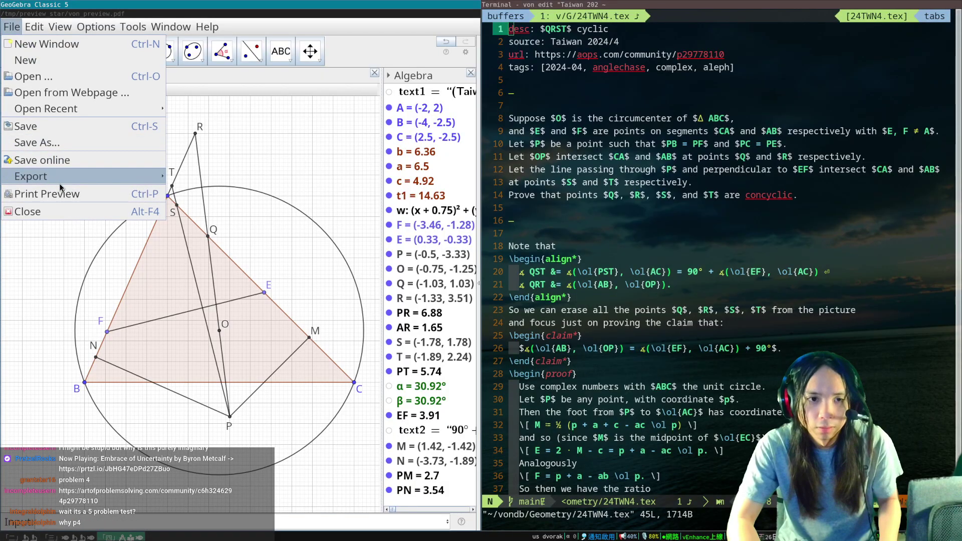
mouse_move(40, 177)
click(252, 274)
click(152, 253)
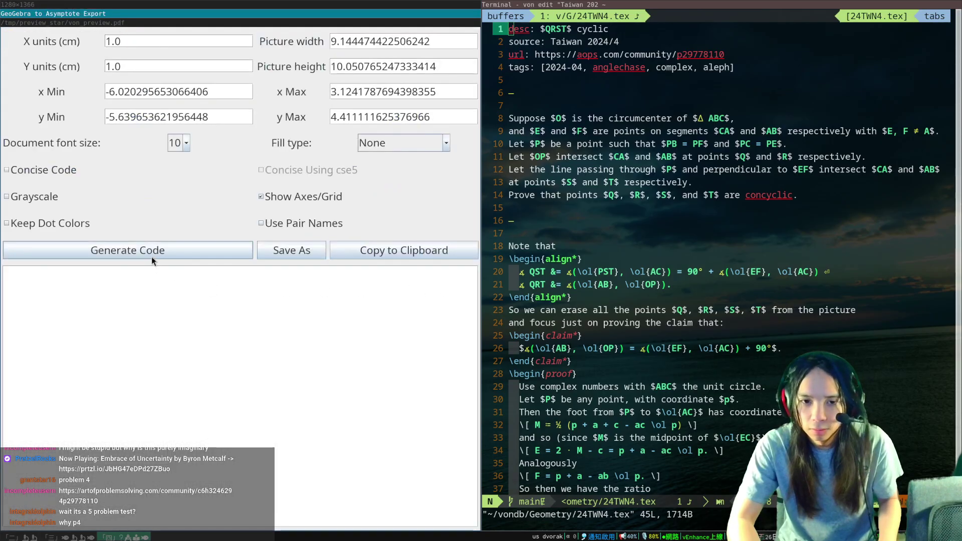
key(ctrl+a)
key(ctrl+x)
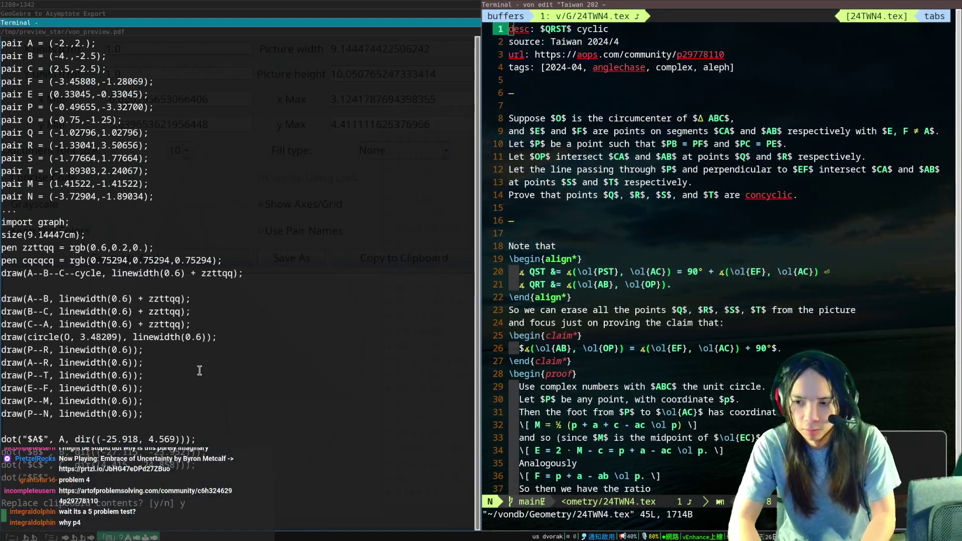
Step: Insert a centered asy environment between the claim and the proof in 24TWN4.tex
key(j)
key(j)
key(j)
key(j)
key(j)
key(j)
key(j)
key(j)
key(j)
key(j)
key(j)
key(j)
key(j)
key(j)
key(j)
key(j)
key(j)
key(j)
key(j)
key(j)
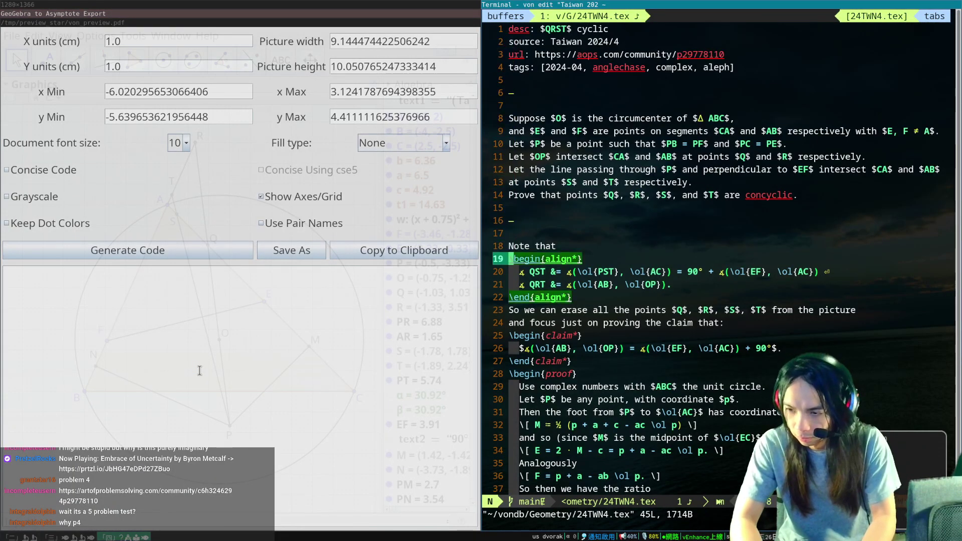
key(k)
key(o)
key(Return)
key(Escape)
key(shift+o)
text(casy)
key(F5)
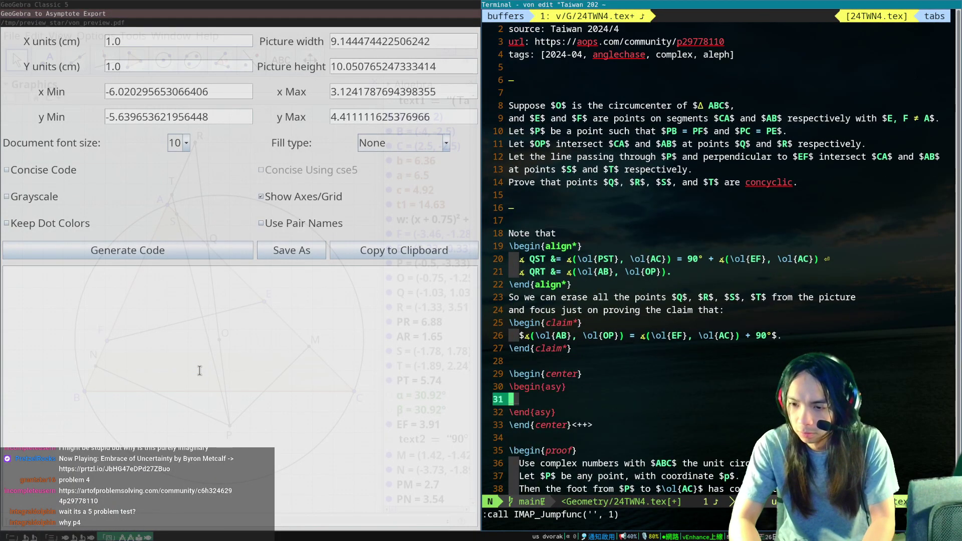
Step: Paste the diagram's Asymptote code into the empty asy environment and save the file
key(Escape)
key(p)
key(k)
key(k)
key(percent)
text(k:w)
key(Return)
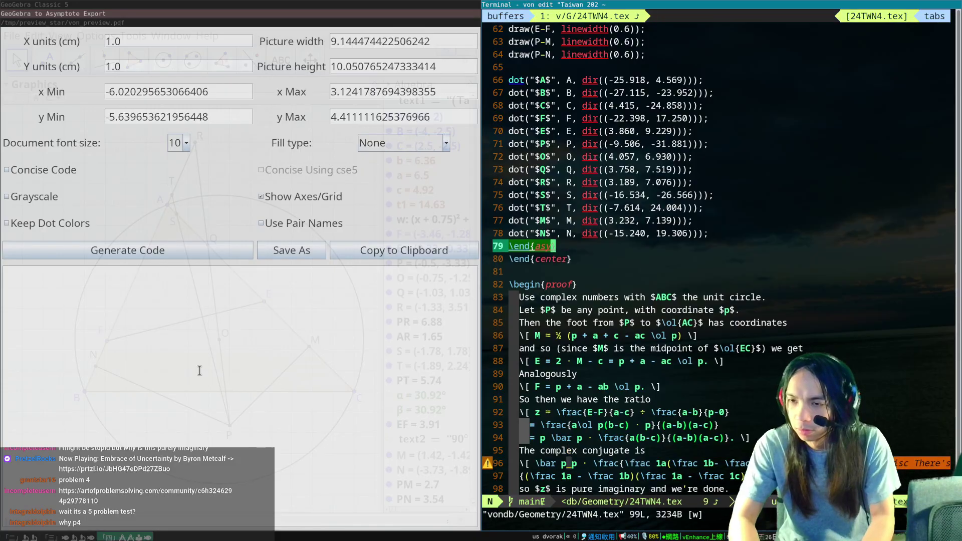
Step: Start continuous compilation of 24TWN4.tex and arrange its PDF preview beside the Taiwan contest page
key(super+shift+Left)
key(backslash)
key(l)
key(l)
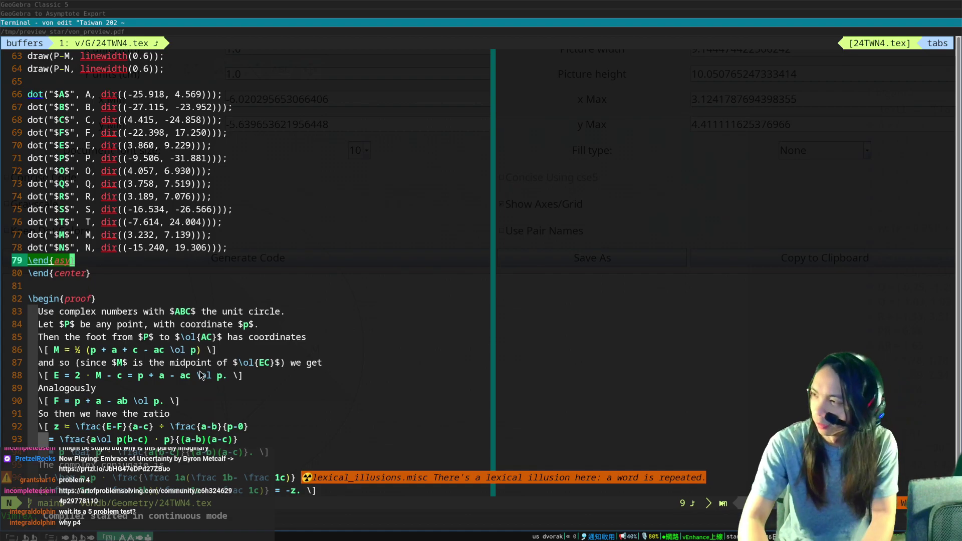
key(alt+Tab)
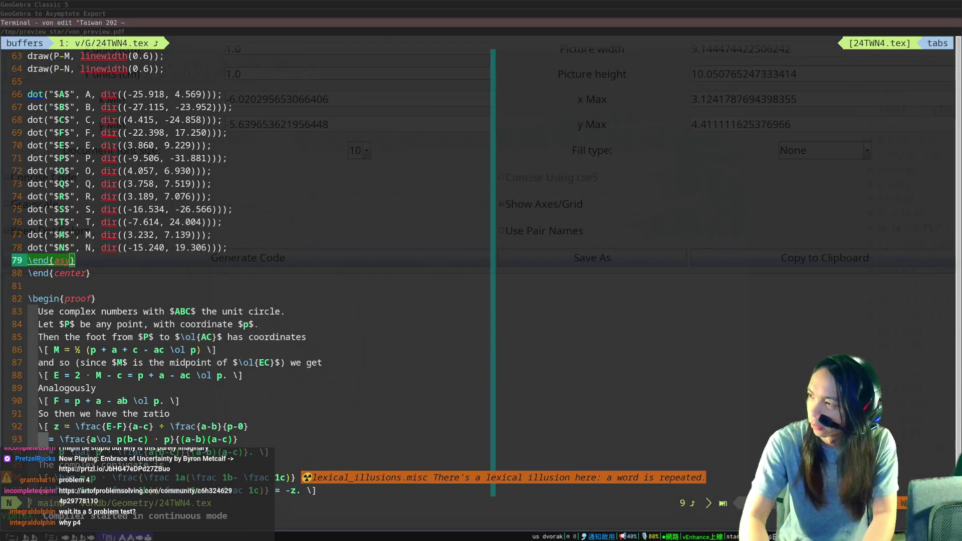
key(super+shift+Left)
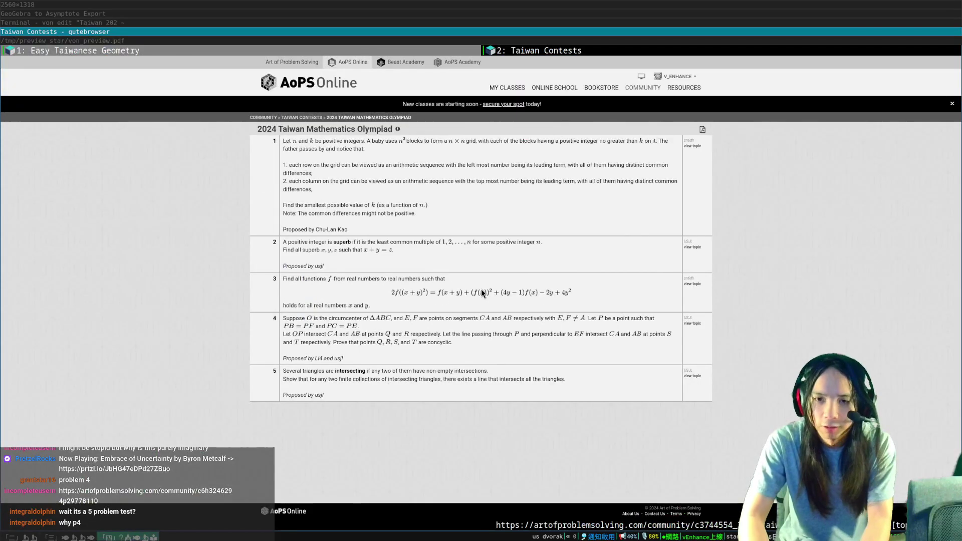
key(super+shift+Right)
key(super+Left)
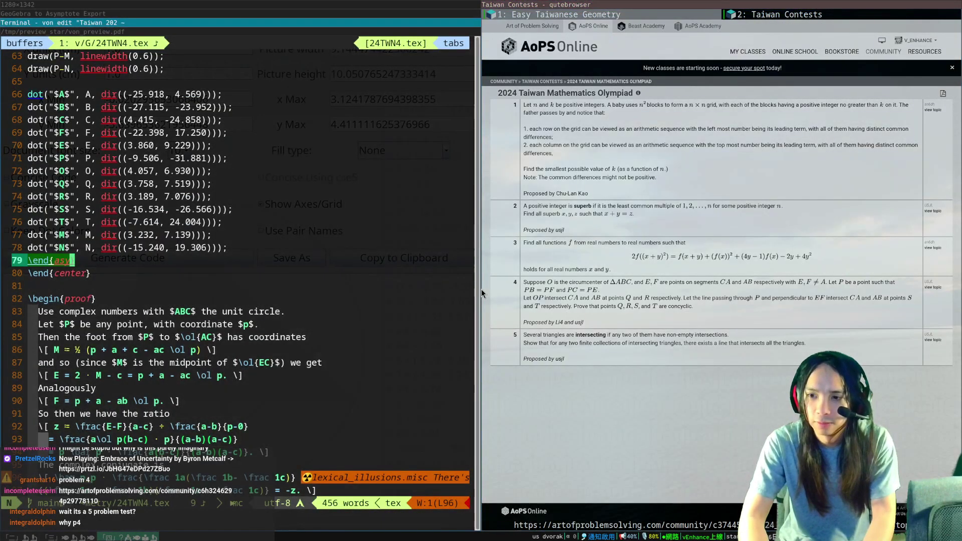
key(super+Right)
key(alt+Tab)
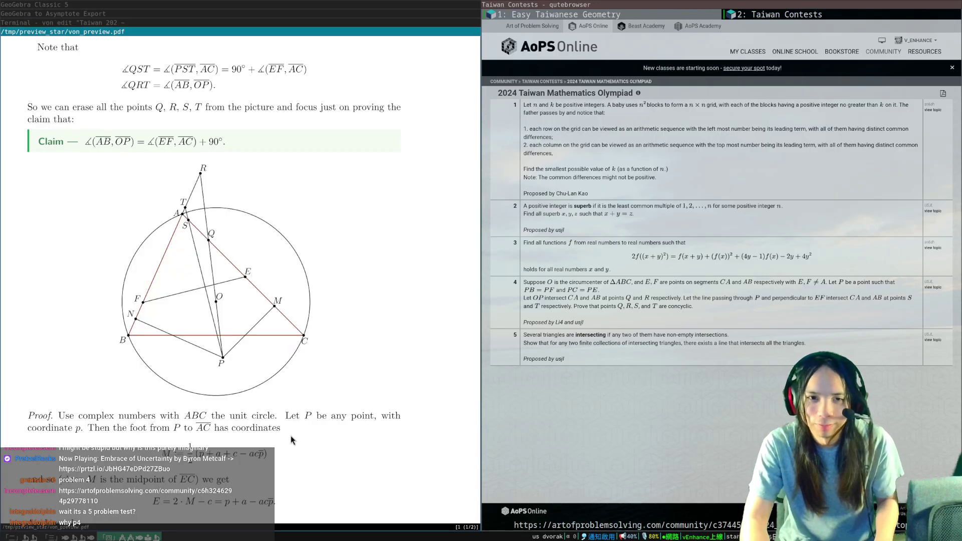
Step: Check the compiled preview's diagram and the end of the proof, then fit the whole first page in view
scroll(290, 435, down, 1)
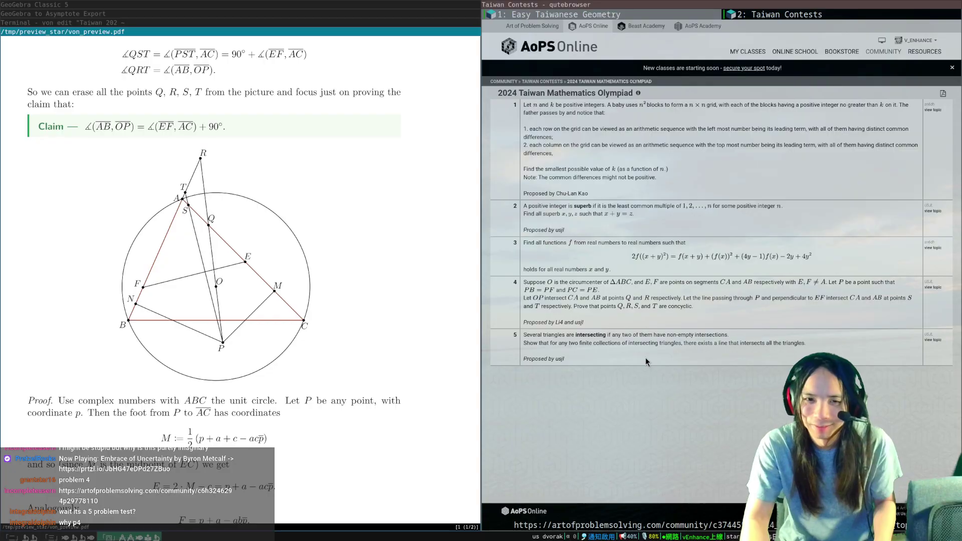
key(alt+Tab)
double_click(579, 323)
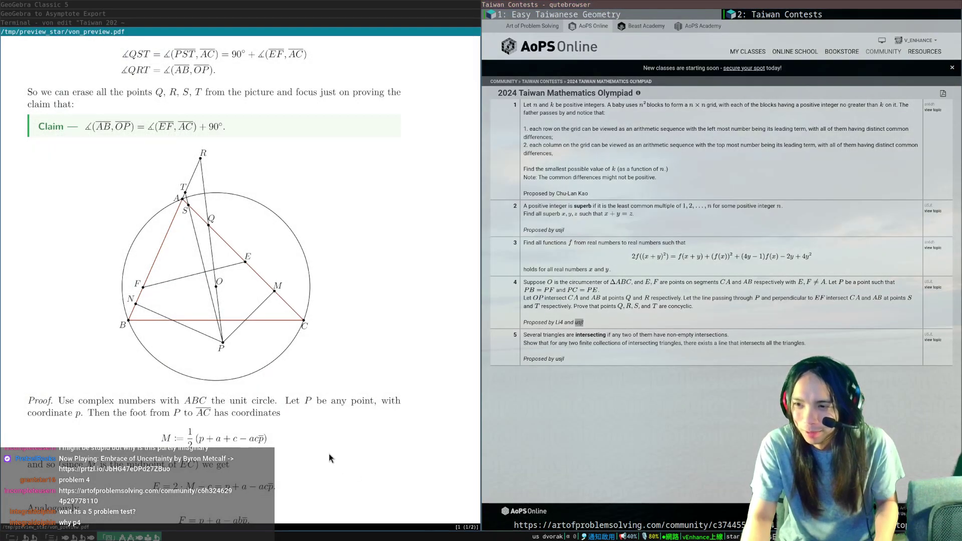
scroll(326, 448, down, 10)
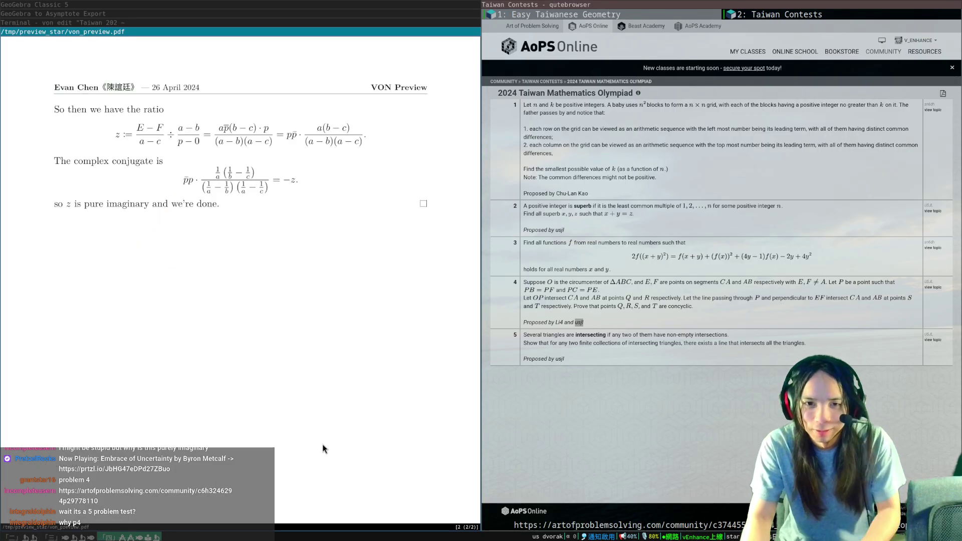
key(shift+k)
key(a)
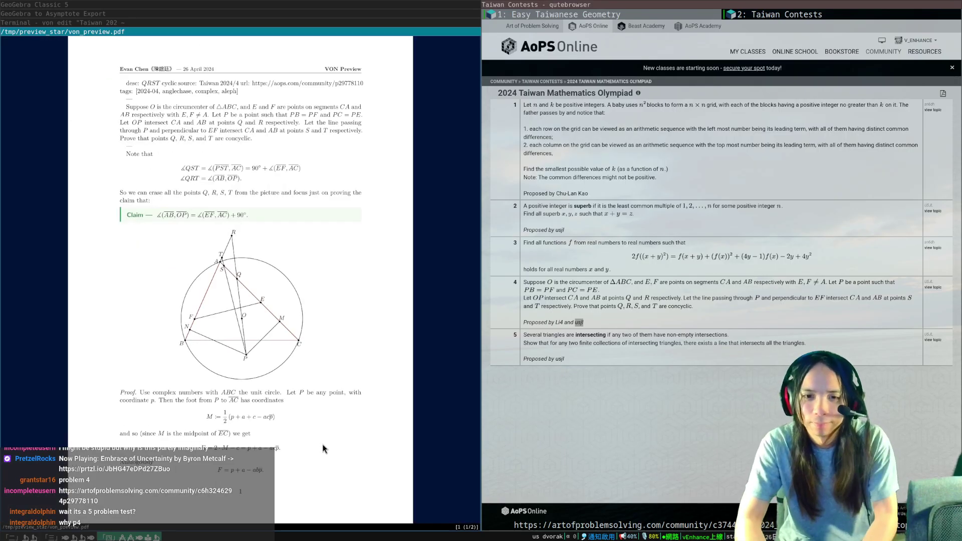
Step: Close the editor and output the stored problem entry from the terminal with von show
key(alt+Tab)
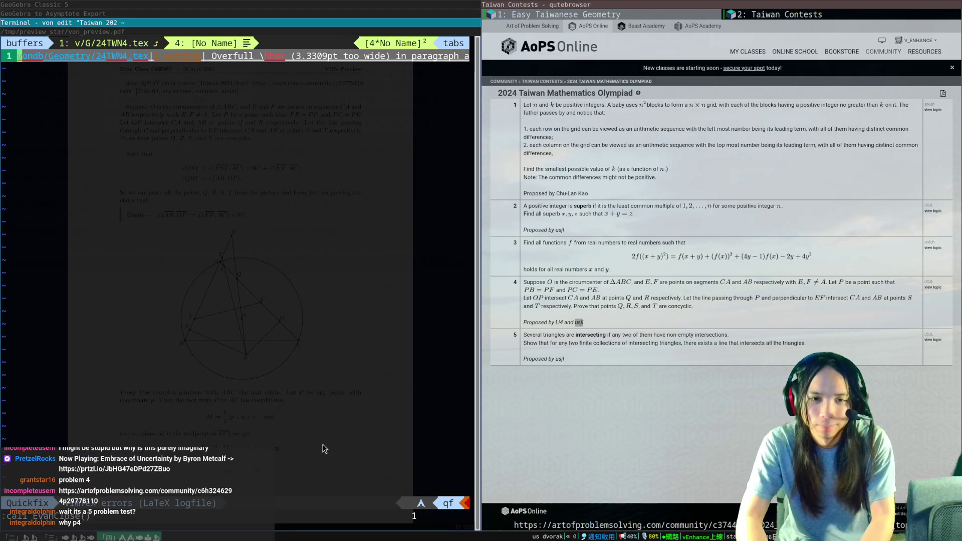
text(:q)
key(Return)
text(von show)
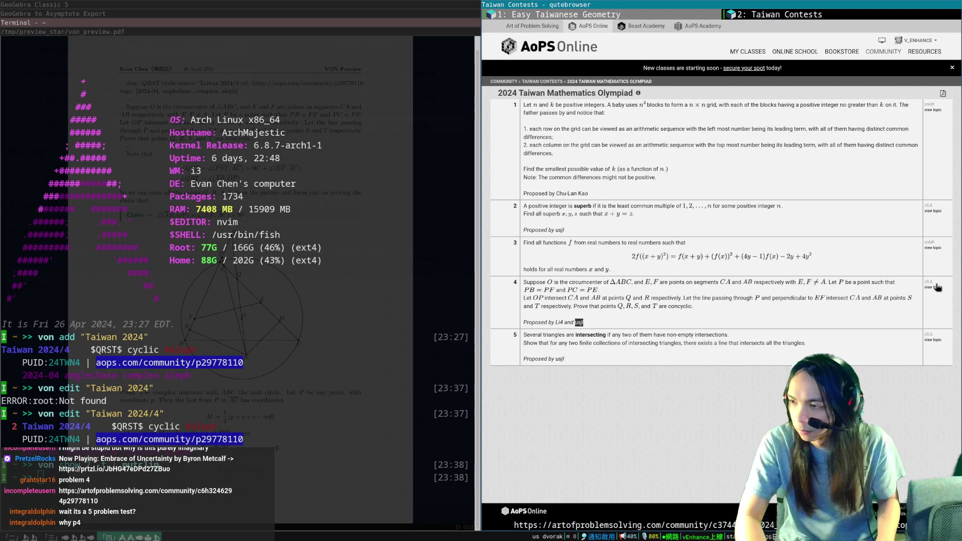
Step: Open the forum topic of problem 4 on the contest page and look through the posted solutions
click(933, 287)
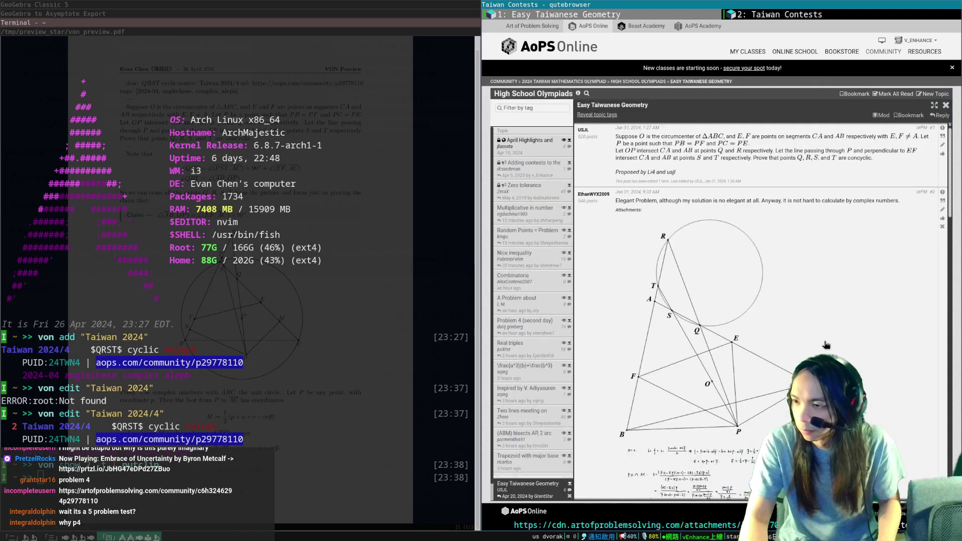
click(827, 345)
click(827, 351)
scroll(827, 350, down, 3)
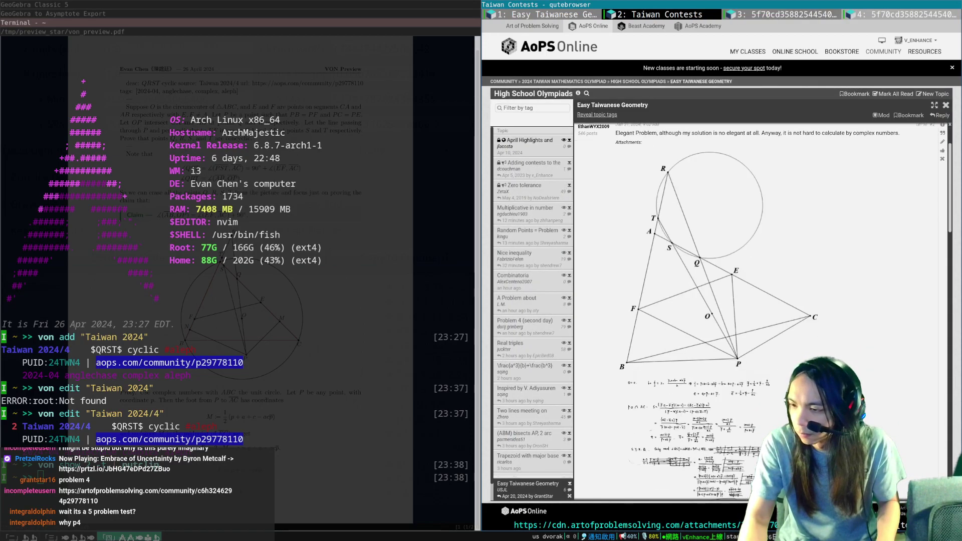
scroll(826, 345, down, 5)
scroll(826, 345, down, 5)
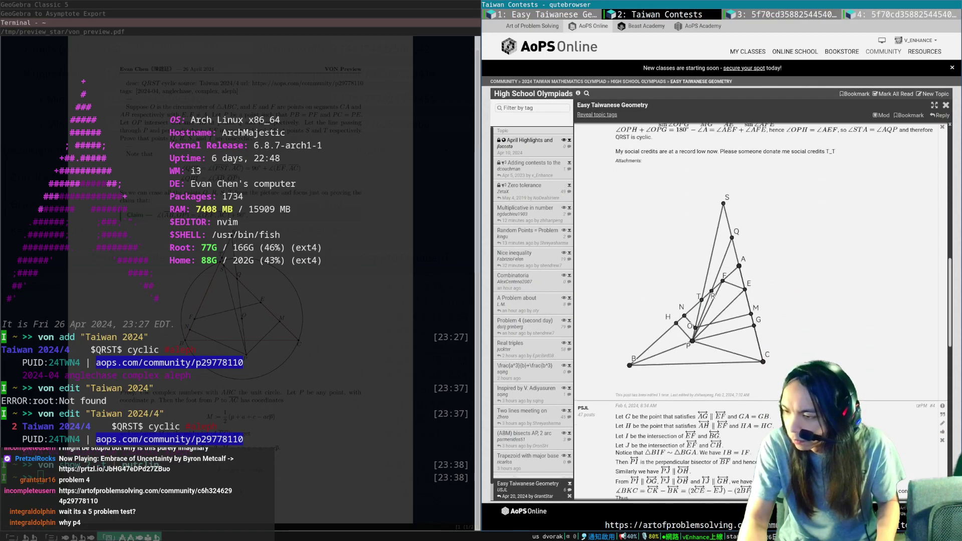
scroll(761, 312, down, 10)
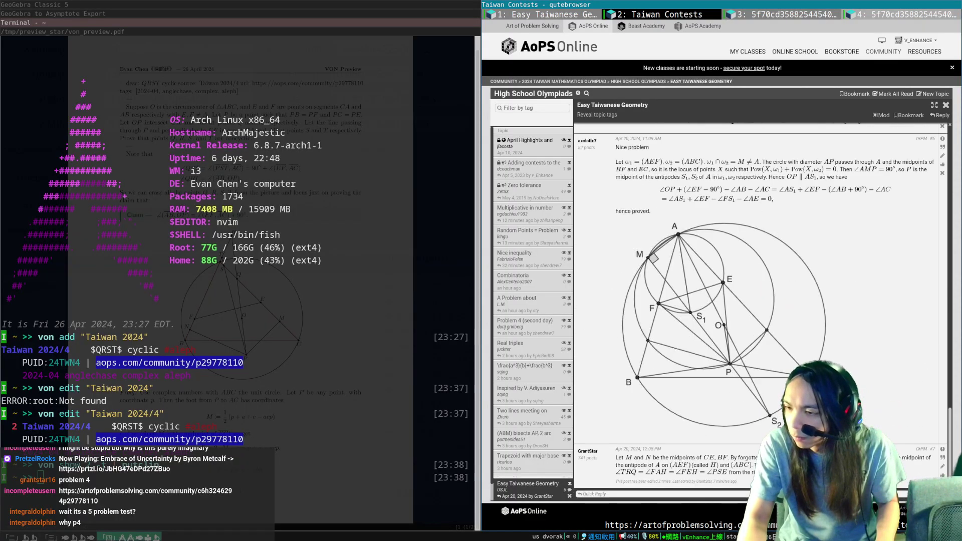
Step: Paste the copied solution into a quick reply to the "Easy Taiwanese Geometry" topic and submit it
click(636, 496)
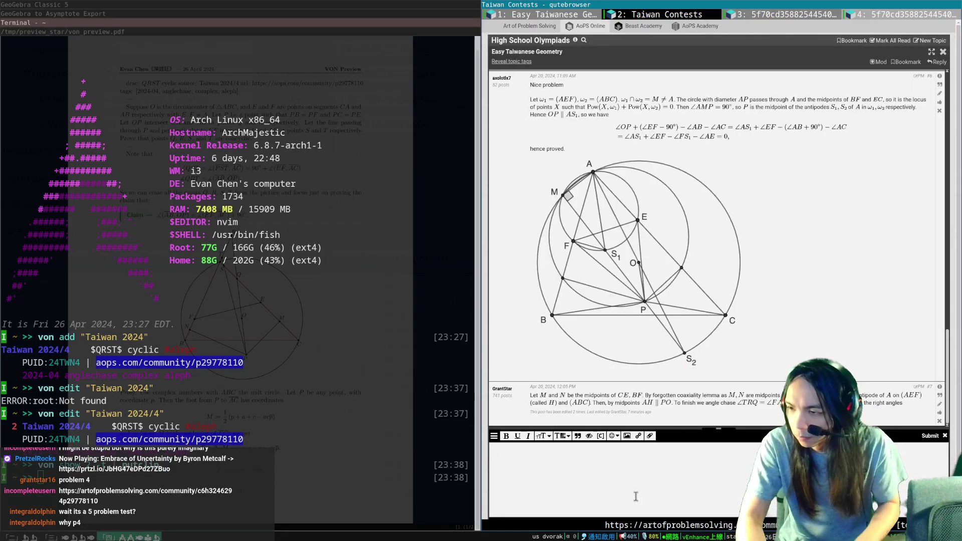
click(635, 496)
key(ctrl+v)
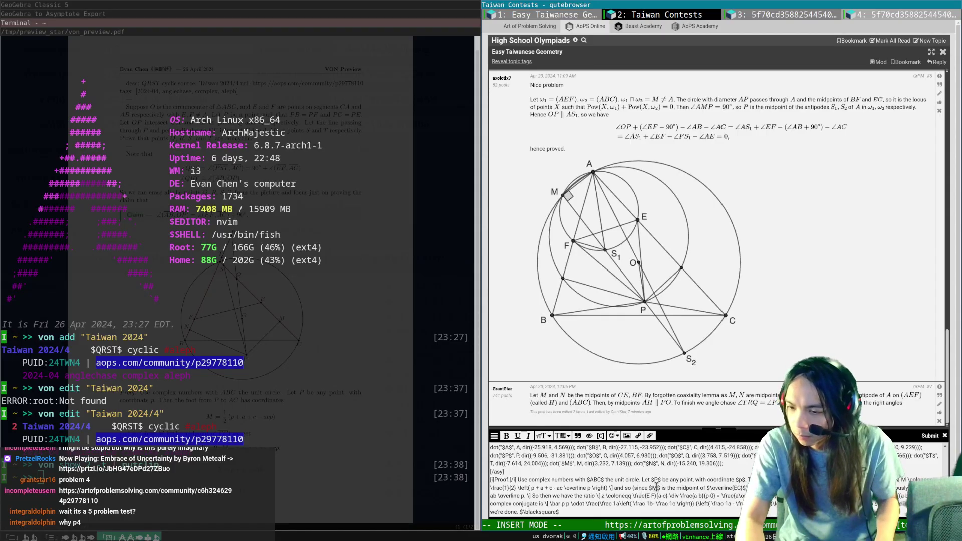
click(931, 437)
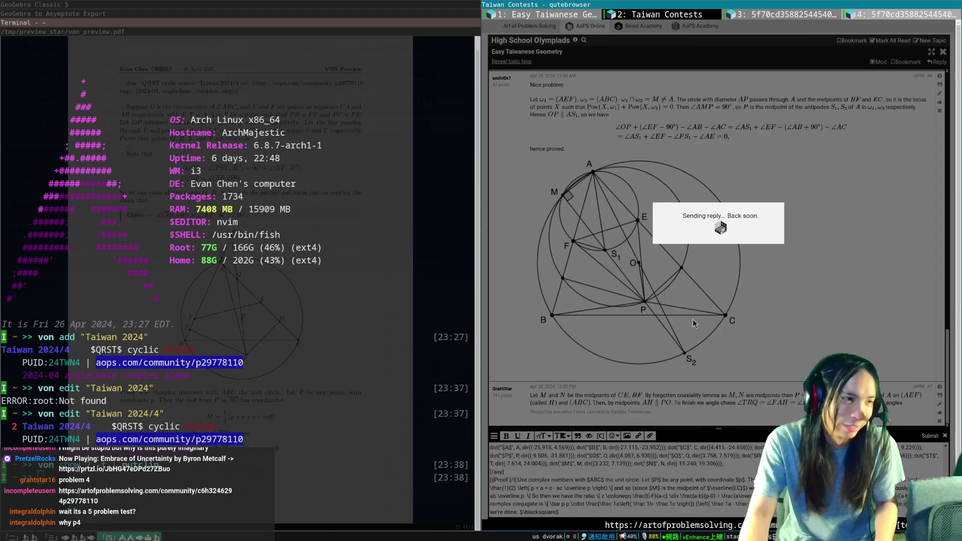
Step: Bring the compiled PDF preview back into view and inspect the Asymptote code behind the posted reply's diagram
click(149, 14)
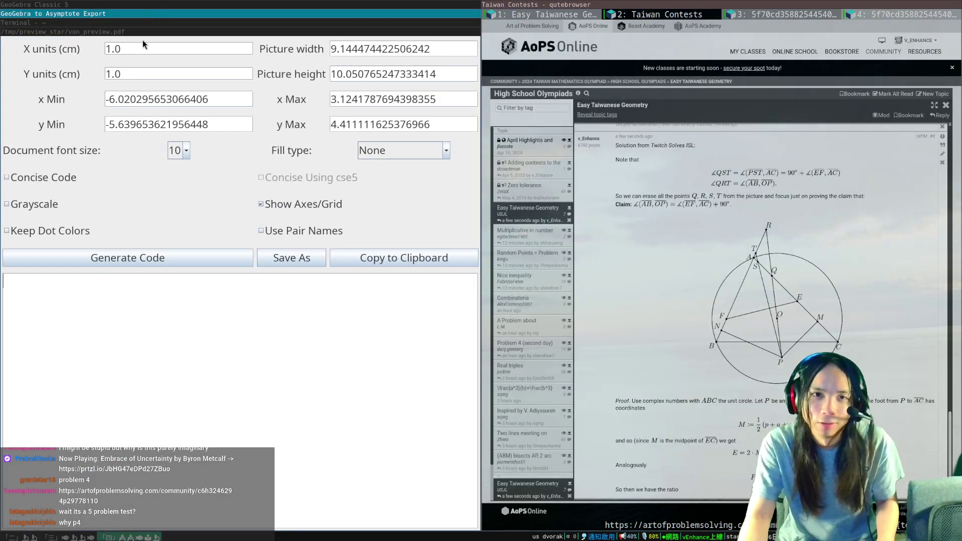
click(146, 32)
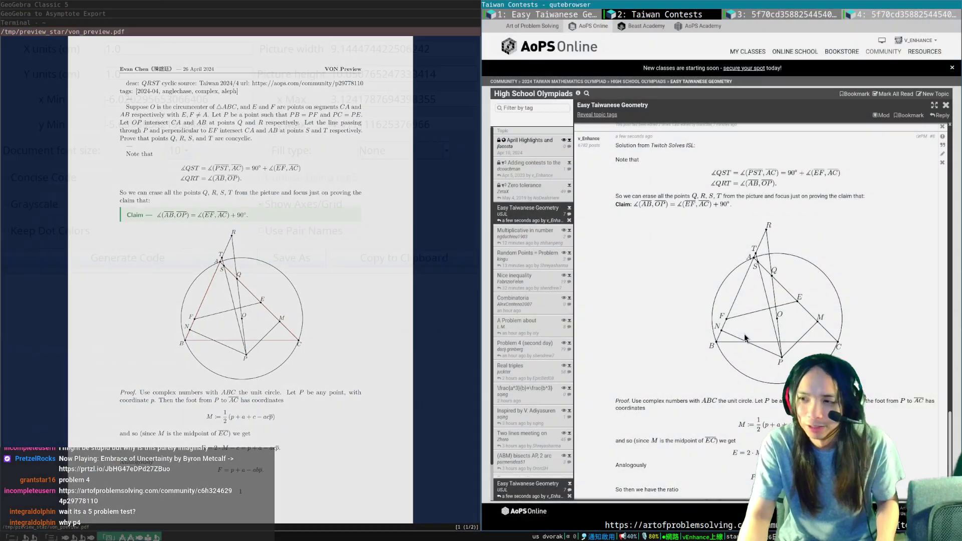
click(745, 336)
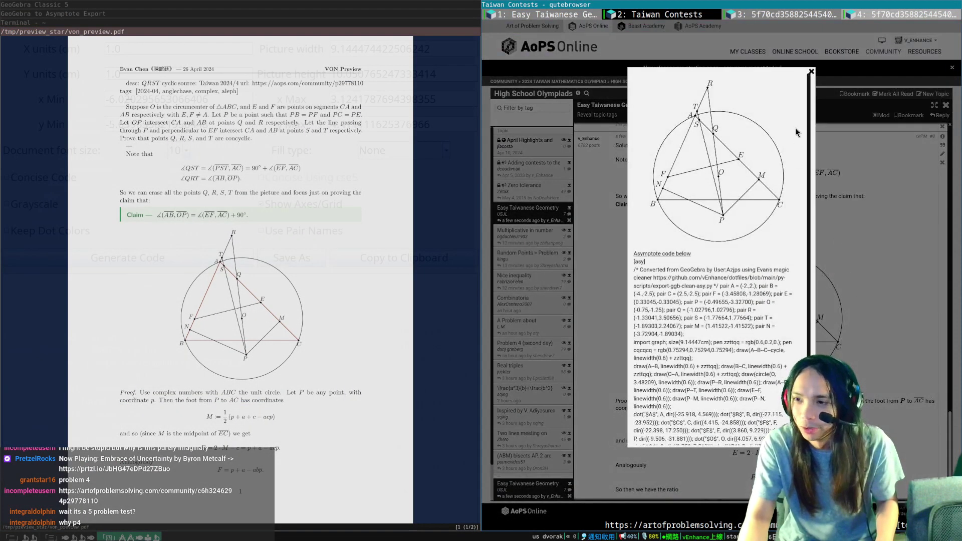
click(864, 260)
Step: Review the earlier solutions in the topic, including the handwritten attachment, and return to the proof in the newly posted reply
scroll(864, 261, down, 10)
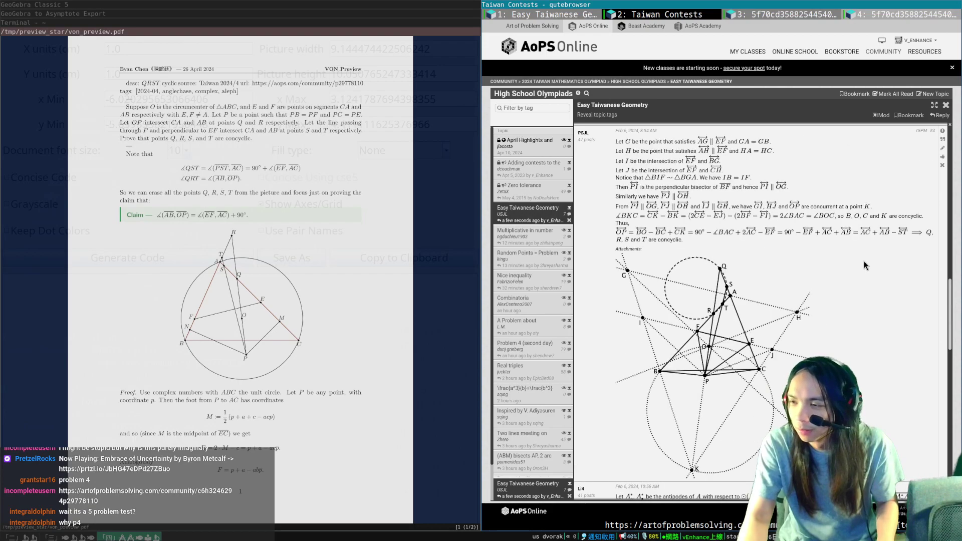
scroll(864, 261, up, 10)
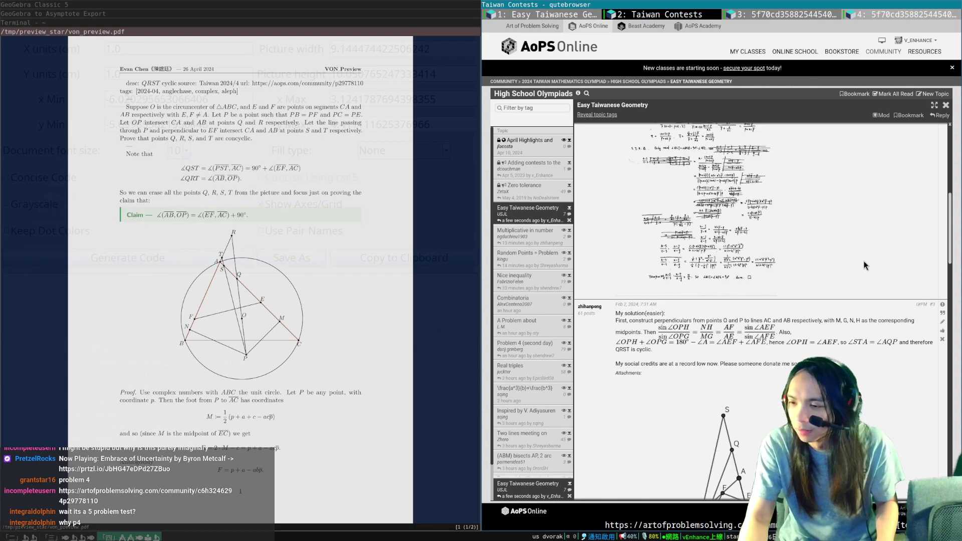
scroll(720, 253, up, 3)
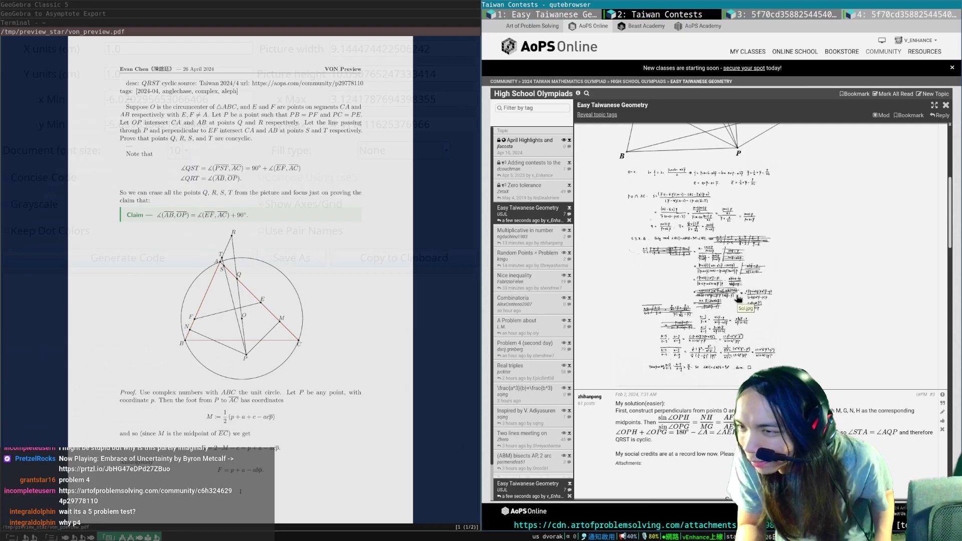
scroll(739, 299, down, 10)
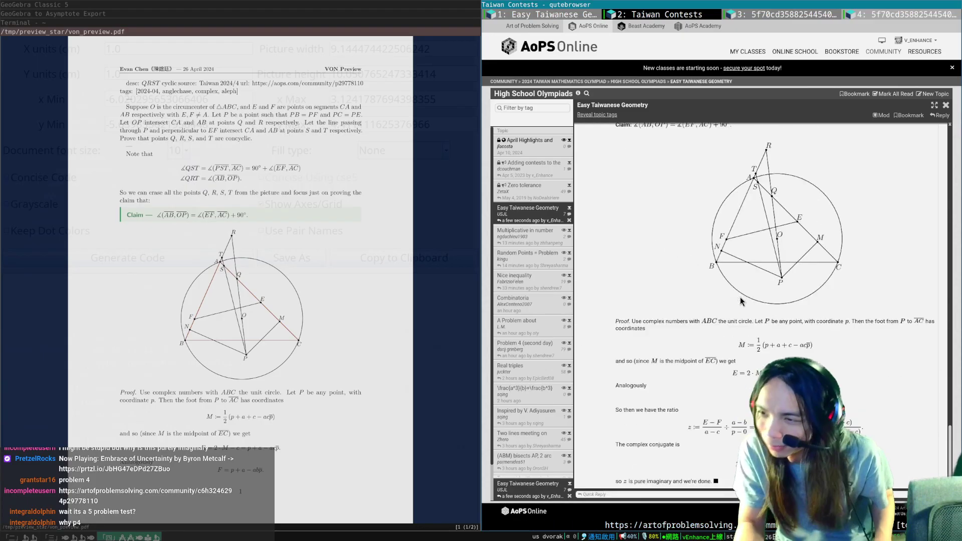